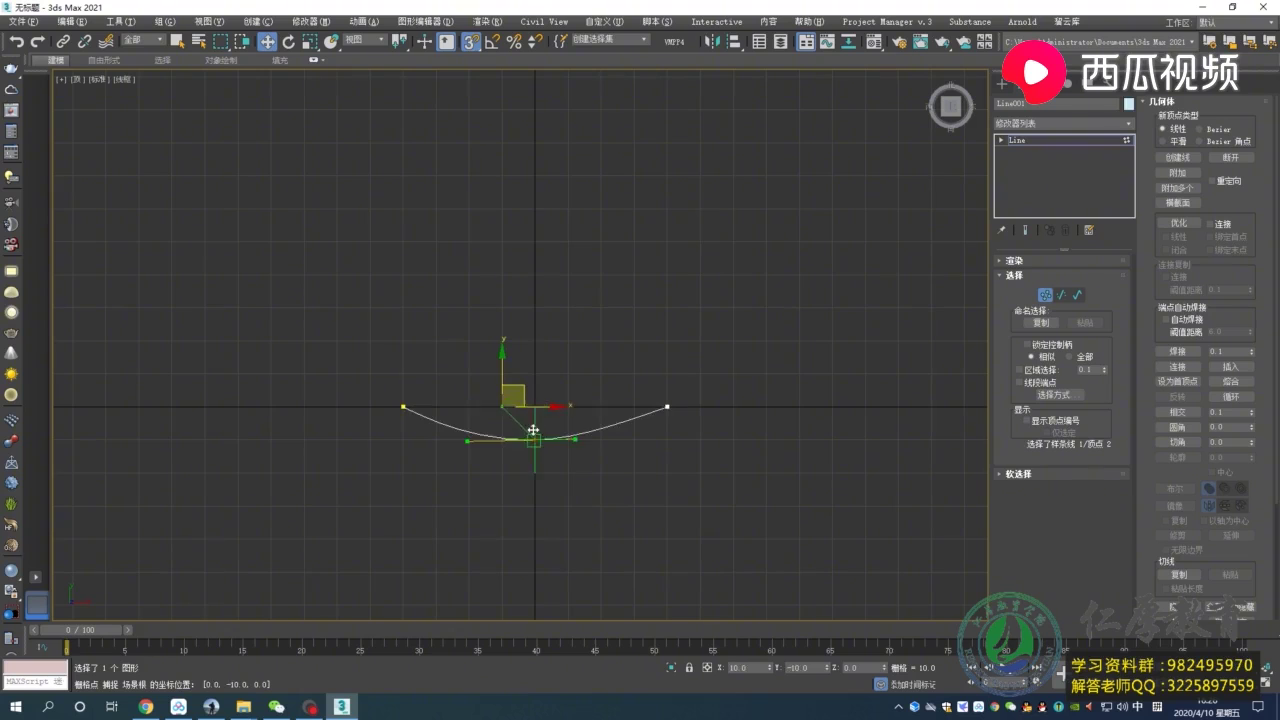
# Reset the line's middle vertex to a corner, and convert it back to a smooth curve point.
pyautogui.rightClick(580, 390)
pyautogui.click(545, 338)
pyautogui.click(666, 407)
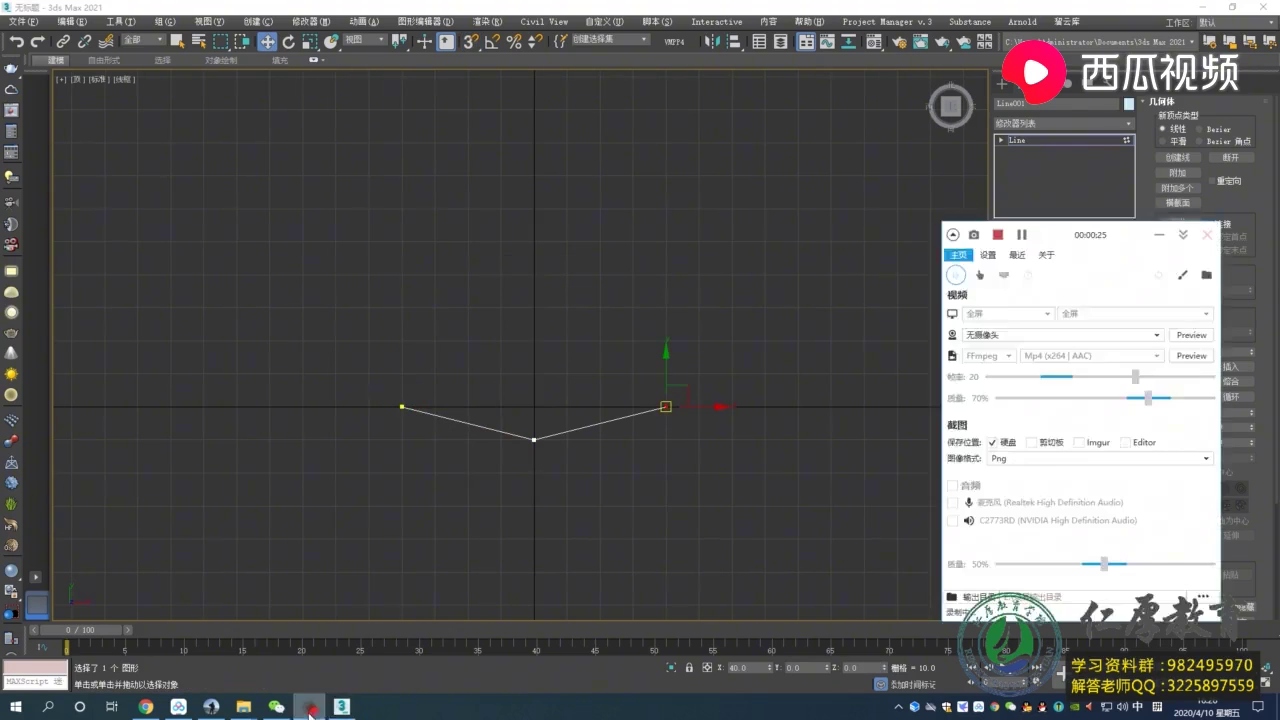
pyautogui.scroll(1, 565, 415)
pyautogui.click(523, 450)
pyautogui.rightClick(547, 447)
pyautogui.click(527, 390)
# Select all three vertices of the arc and move them up along the Y axis with snapping toggled.
pyautogui.scroll(-3, 563, 423)
pyautogui.scroll(2, 556, 423)
pyautogui.click(404, 414)
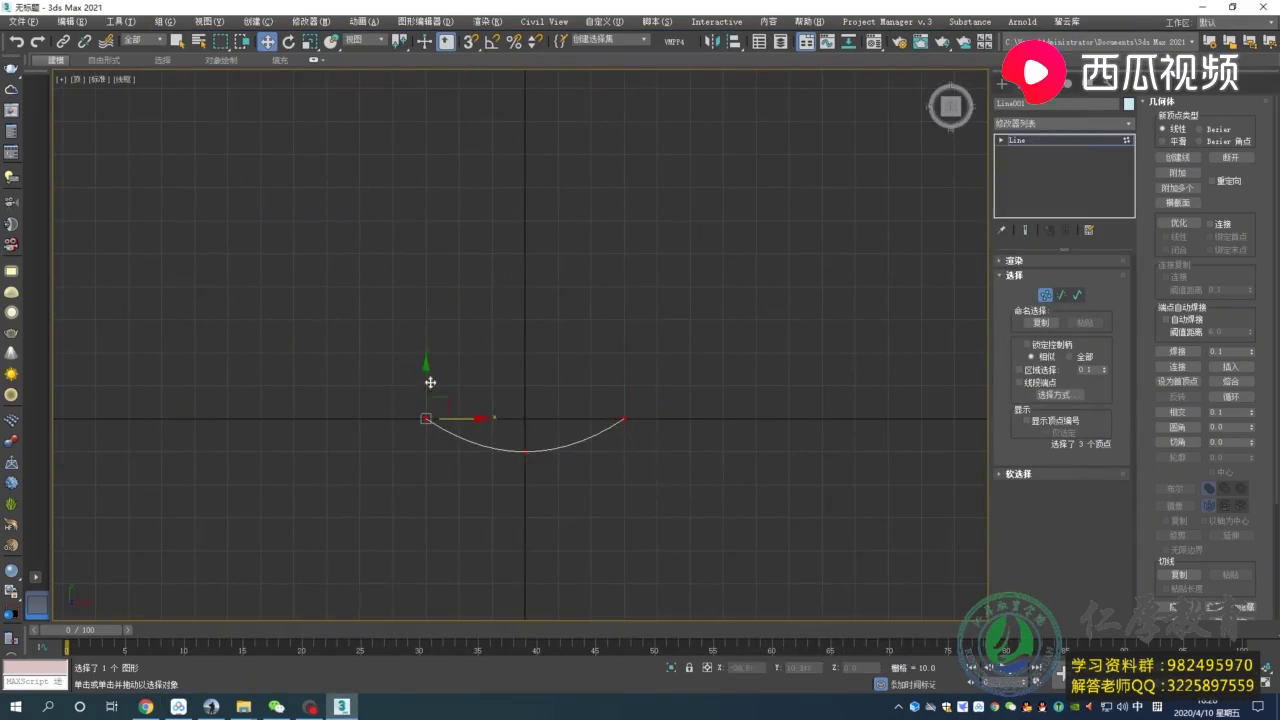
pyautogui.press('s')
pyautogui.moveTo(430, 382); pyautogui.dragTo(525, 382)
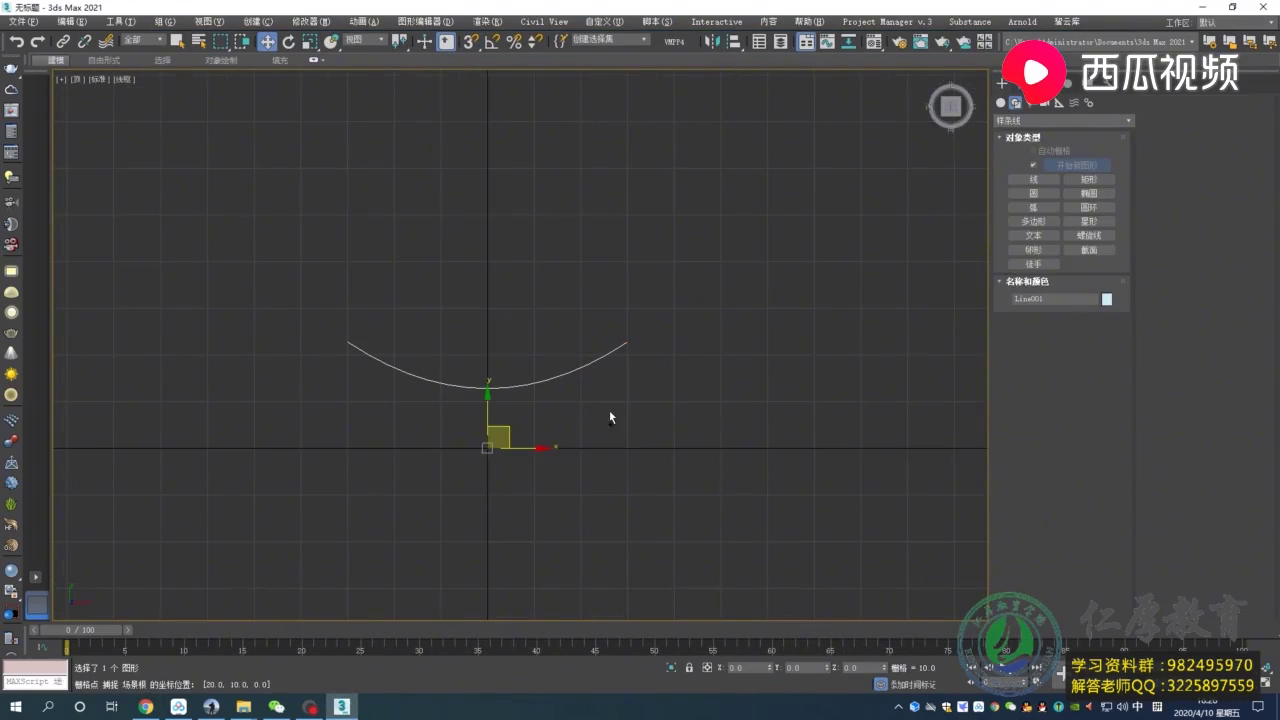
# Create a sphere with a radius of about 3.07 beside the arc and give it Edit Poly at polygon level.
pyautogui.click(999, 86)
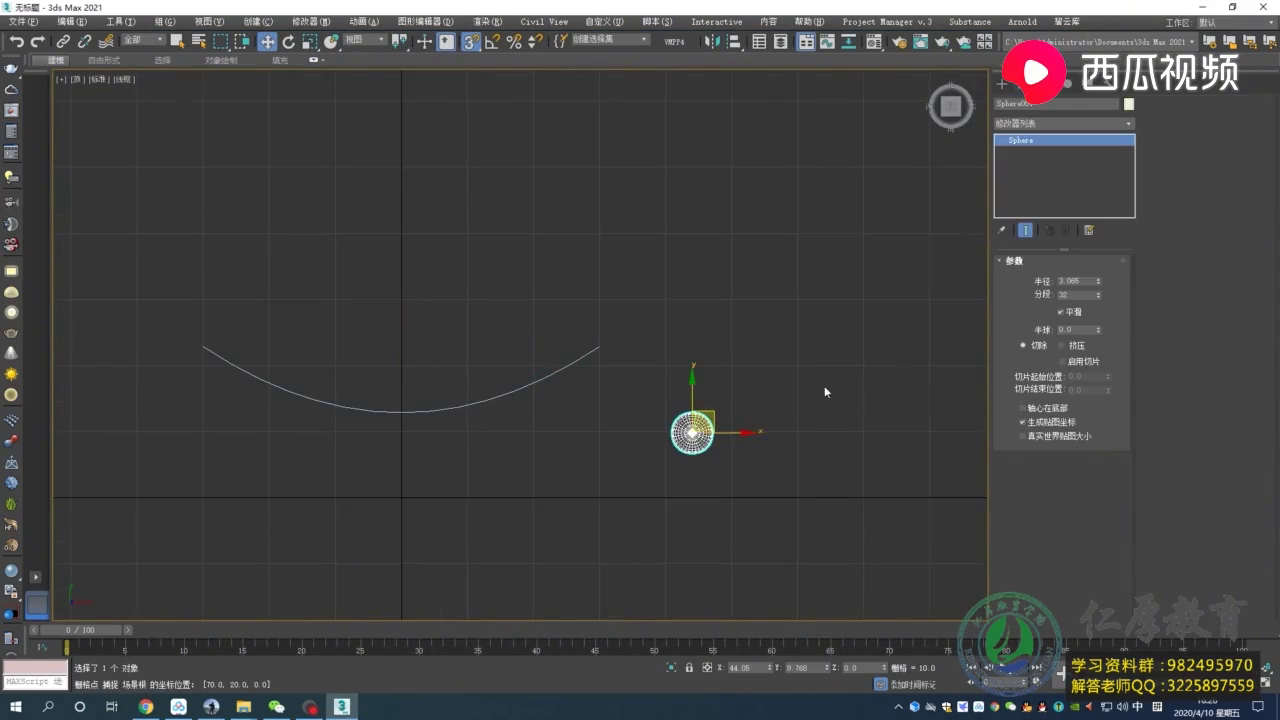
pyautogui.scroll(2, 824, 392)
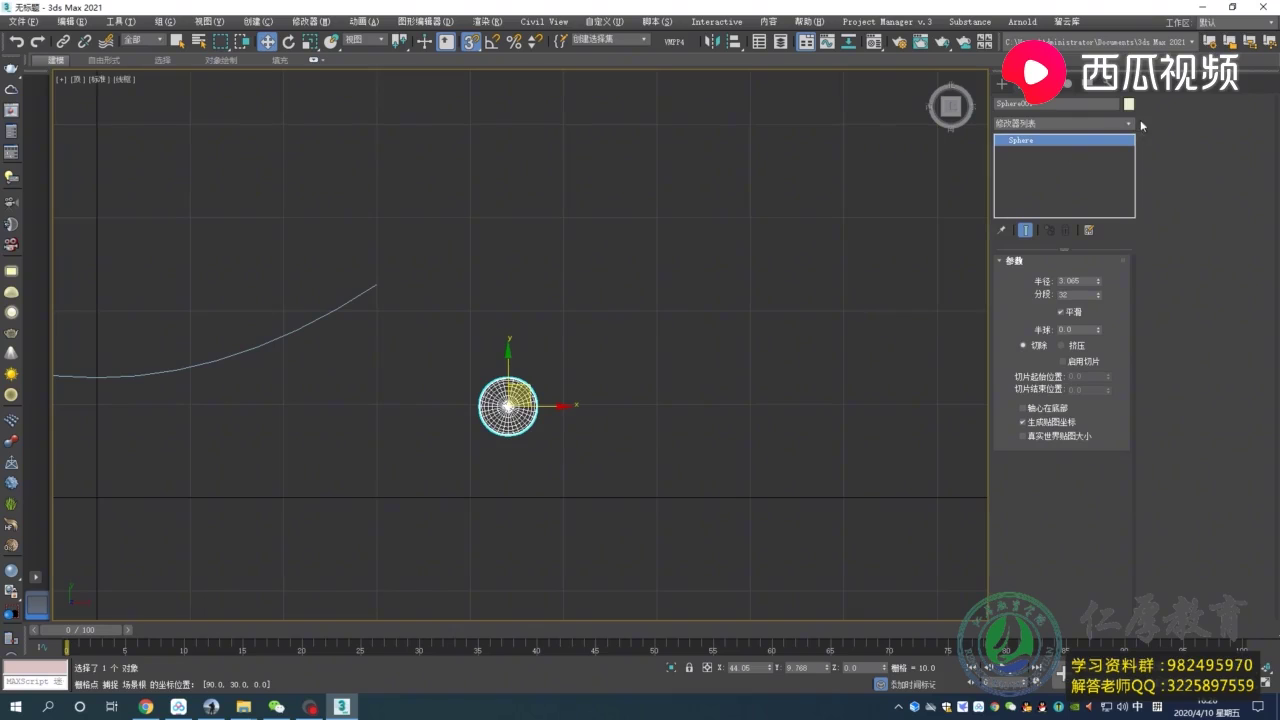
pyautogui.click(320, 62)
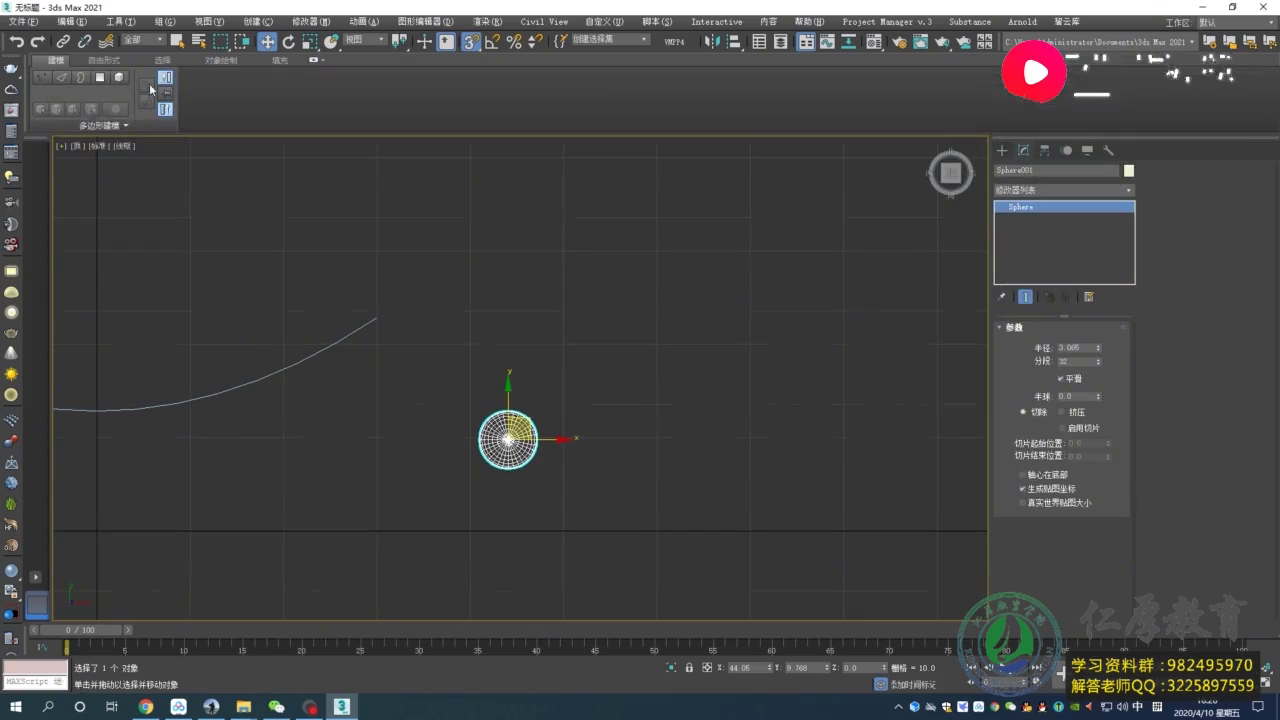
pyautogui.click(78, 173)
pyautogui.press('4')
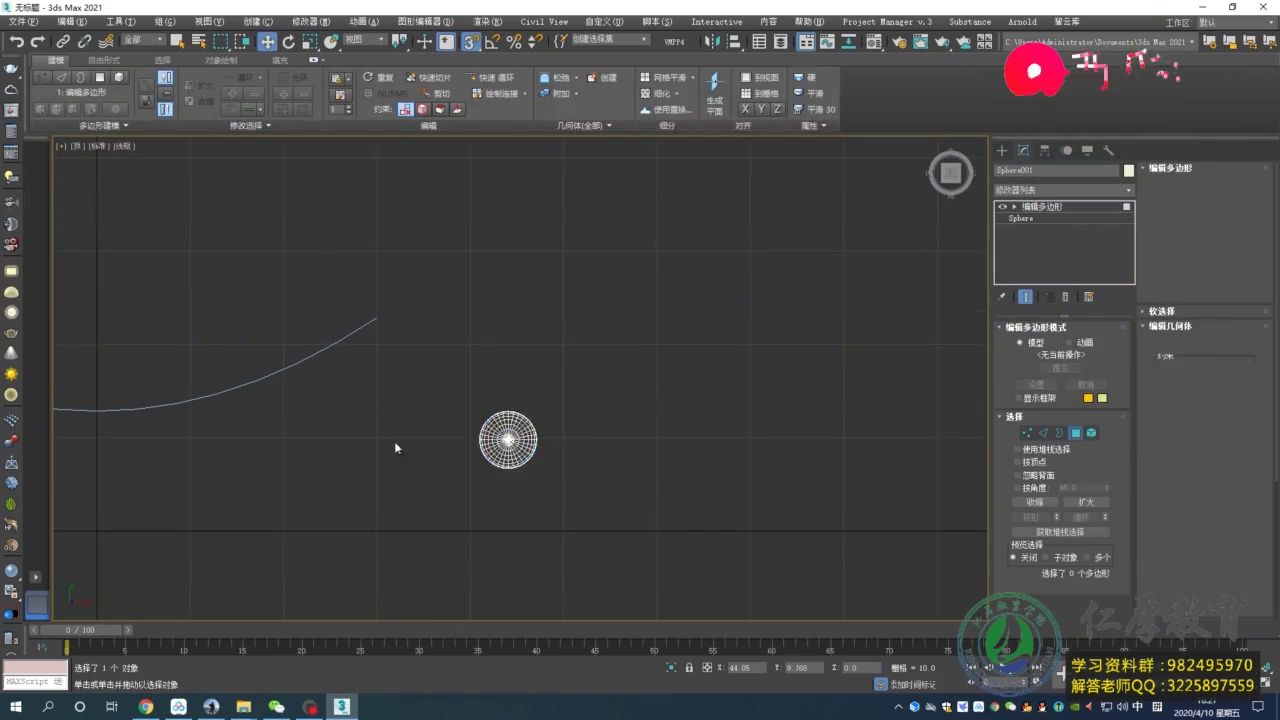
# Delete the polygons of the sphere's upper half.
pyautogui.scroll(8, 512, 436)
pyautogui.moveTo(675, 367); pyautogui.dragTo(318, 462)
pyautogui.press('Delete')
pyautogui.moveTo(318, 462); pyautogui.dragTo(343, 406, button='middle')
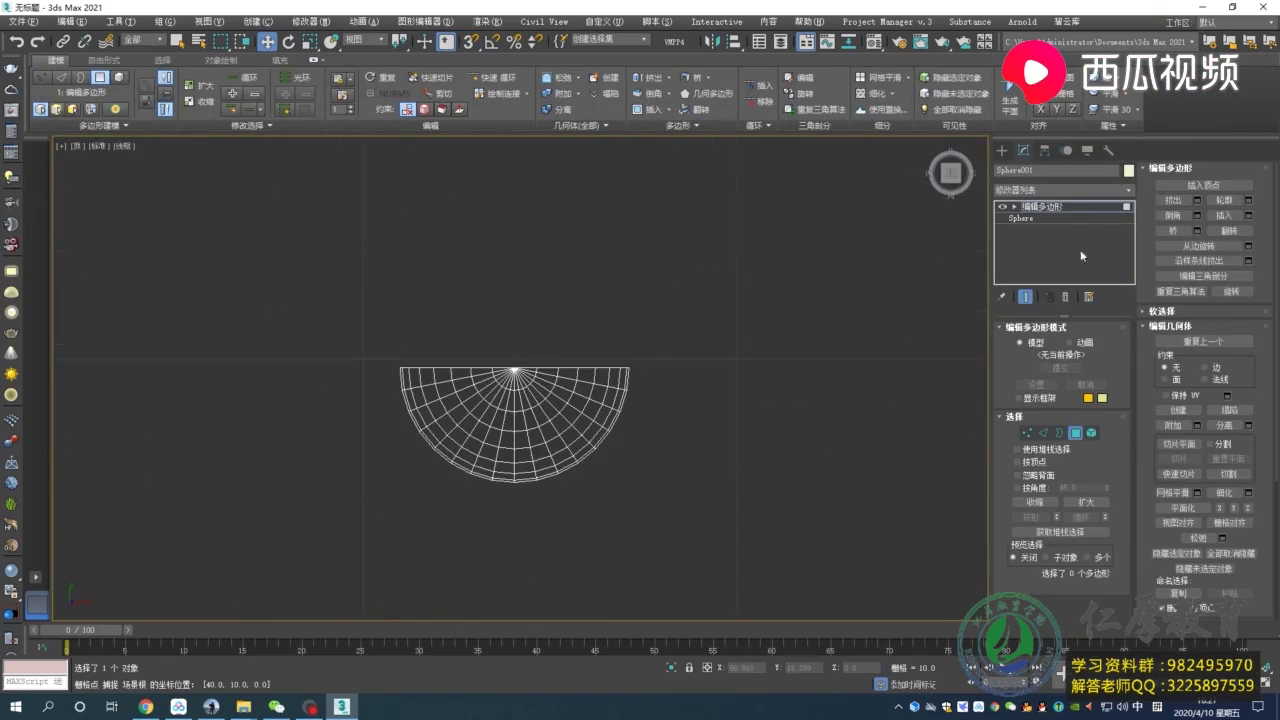
# Select all polygons of the half-sphere and flatten them by scaling down along the Y axis.
pyautogui.hotkey('ctrl', 'a')
pyautogui.press('e')
pyautogui.press('r')
pyautogui.moveTo(512, 372); pyautogui.dragTo(510, 400)
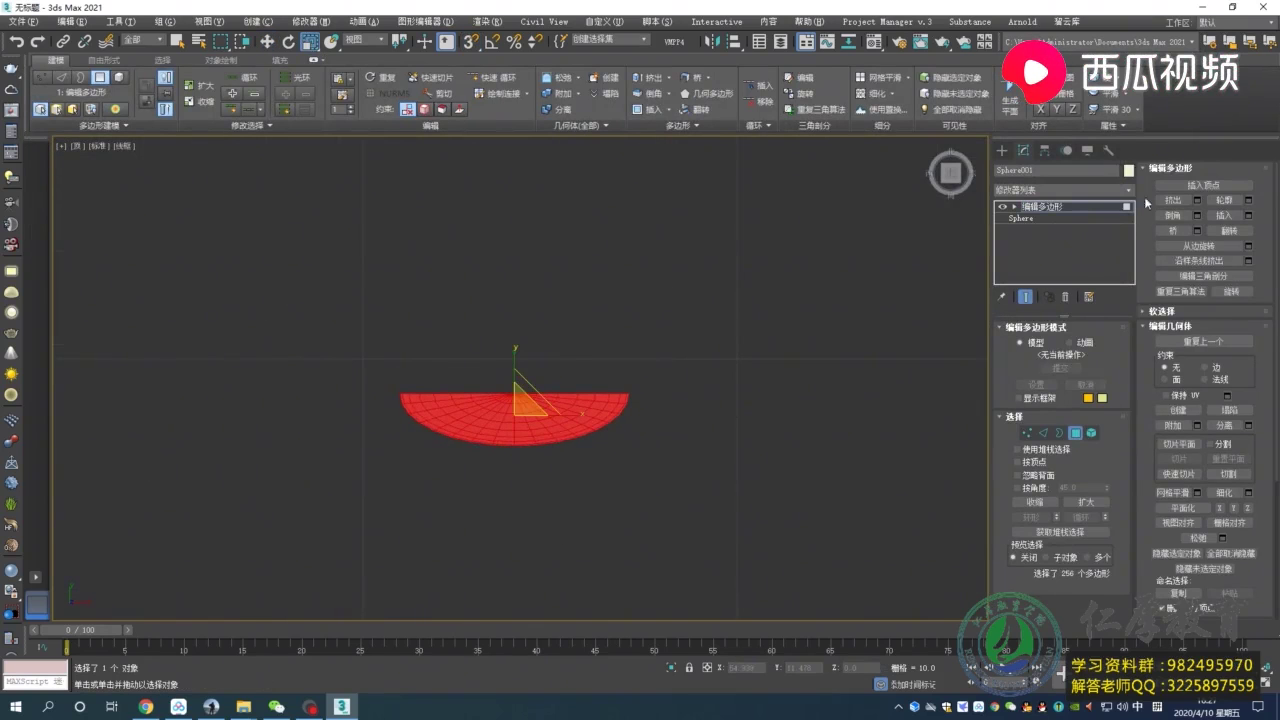
# Apply an FFD 2x2x2 modifier to the half-sphere, narrow its lower control points and raise them slightly.
pyautogui.click(1131, 190)
pyautogui.click(1059, 500)
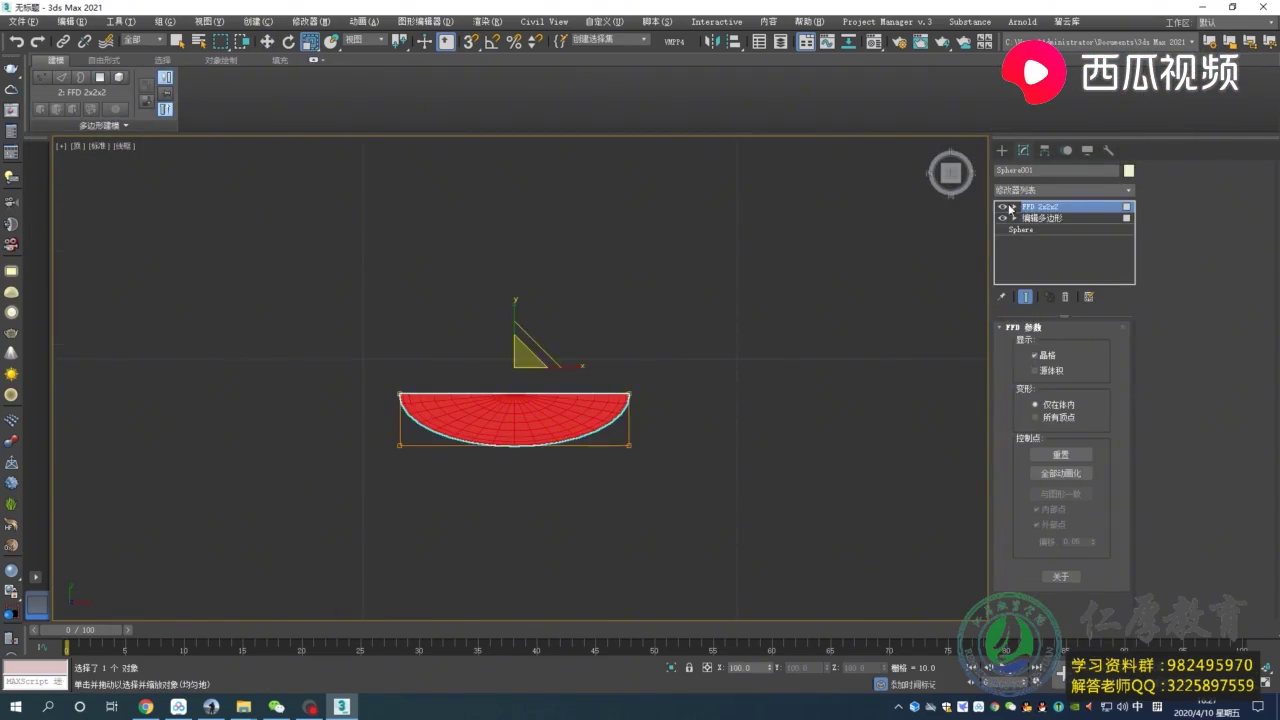
pyautogui.press('1')
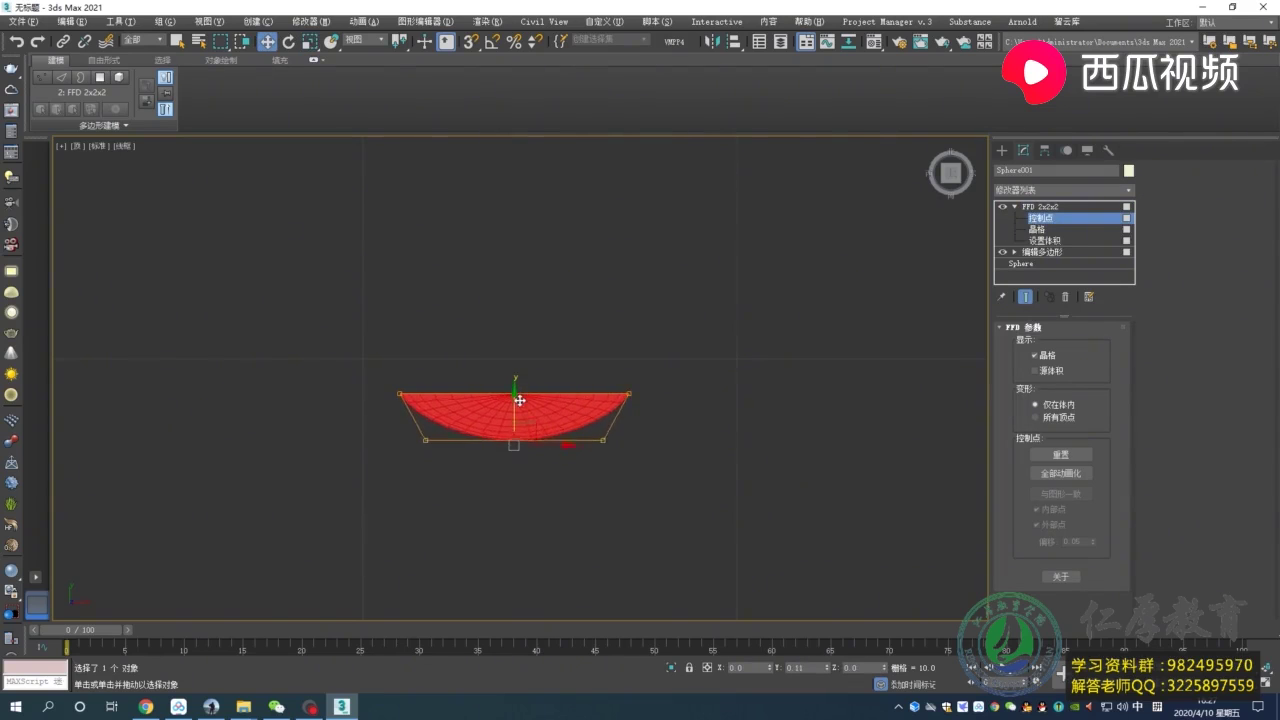
pyautogui.scroll(-5, 588, 376)
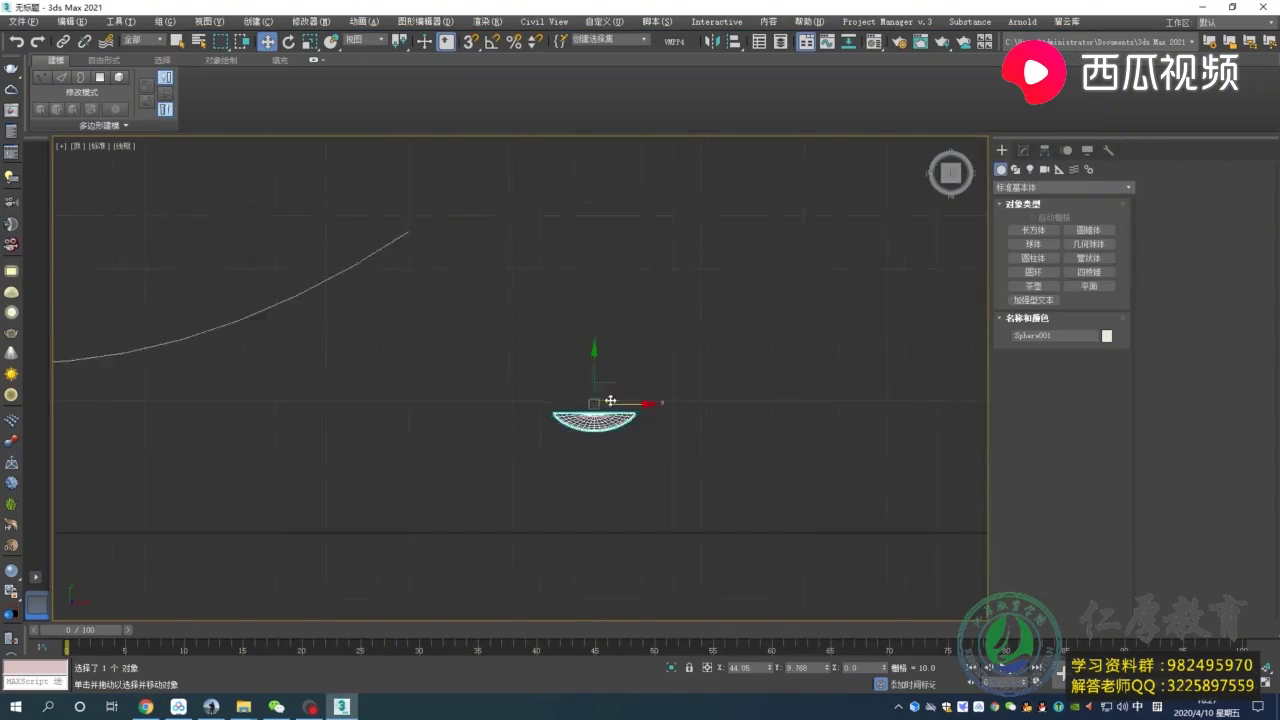
# Center the half-sphere's pivot on the object and move it down to the shell's lowest point.
pyautogui.scroll(-3, 620, 385)
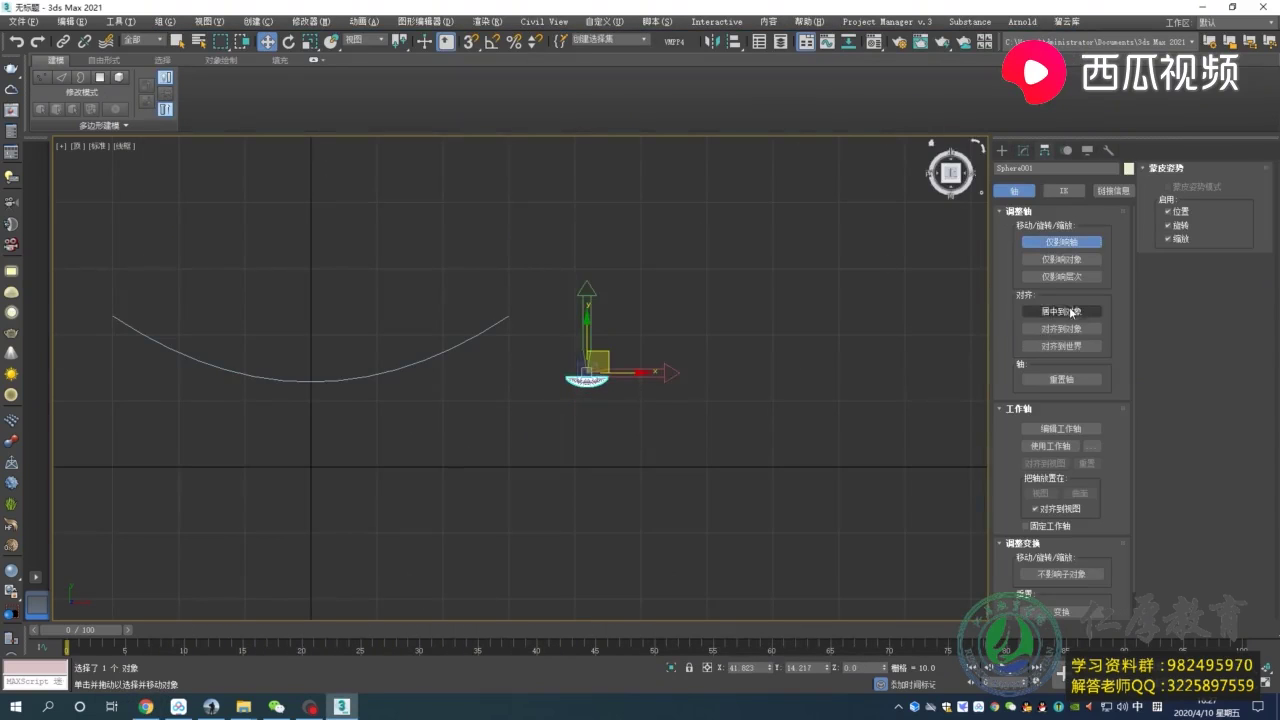
pyautogui.scroll(3, 618, 377)
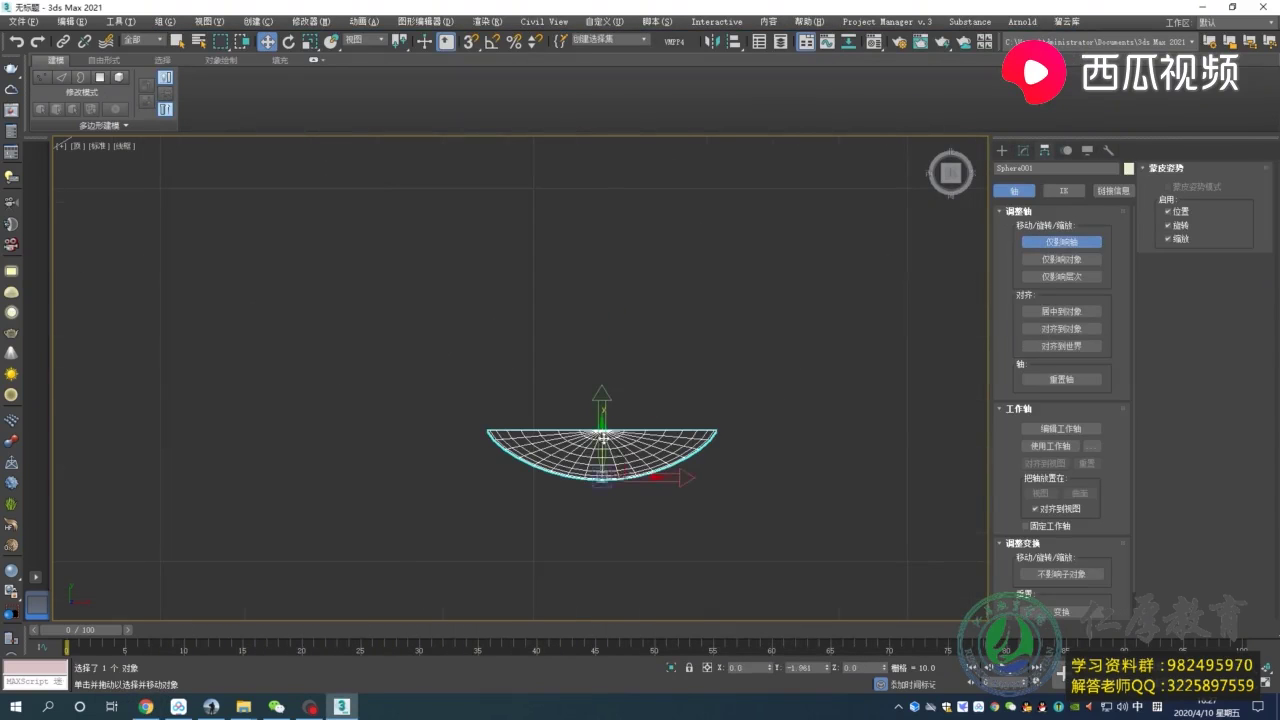
pyautogui.click(1001, 150)
pyautogui.scroll(-5, 760, 300)
pyautogui.scroll(2, 794, 337)
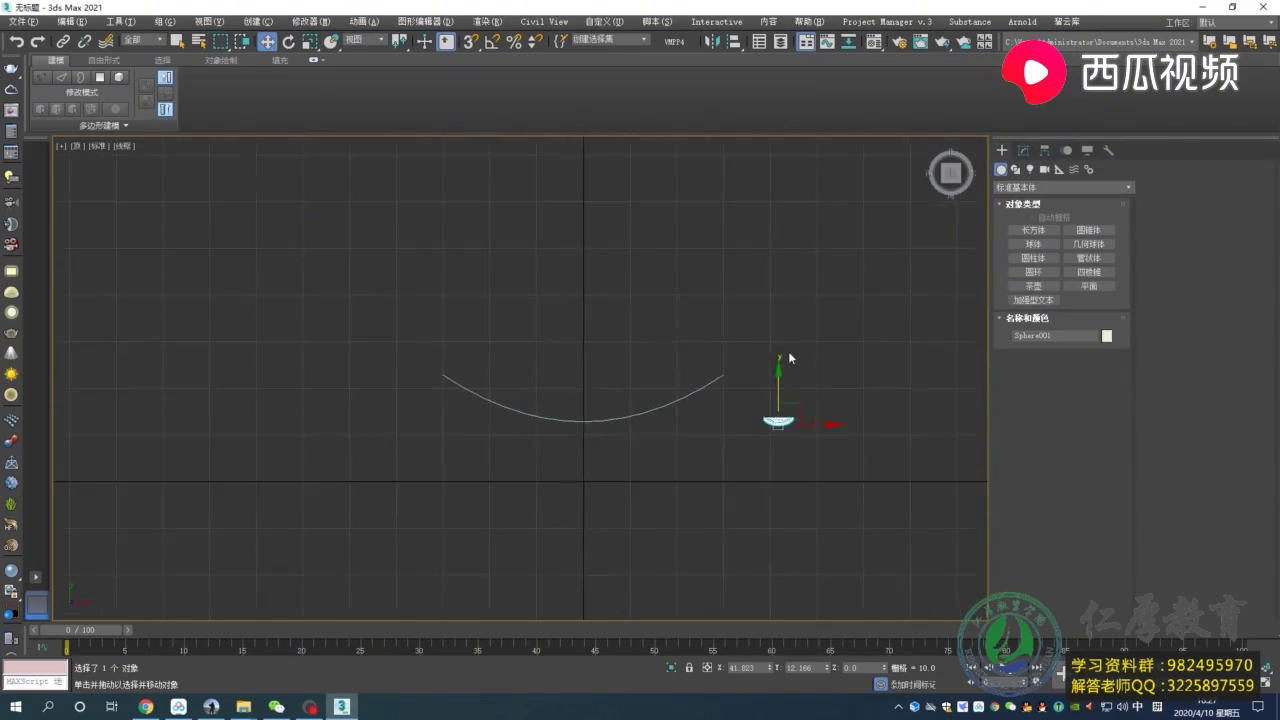
# Run the 间距大小渐变 script from the 3ds max插件 folder in the 3ds Max viewport.
pyautogui.click(1024, 151)
pyautogui.click(1001, 150)
pyautogui.scroll(-2, 620, 271)
pyautogui.moveTo(243, 706)
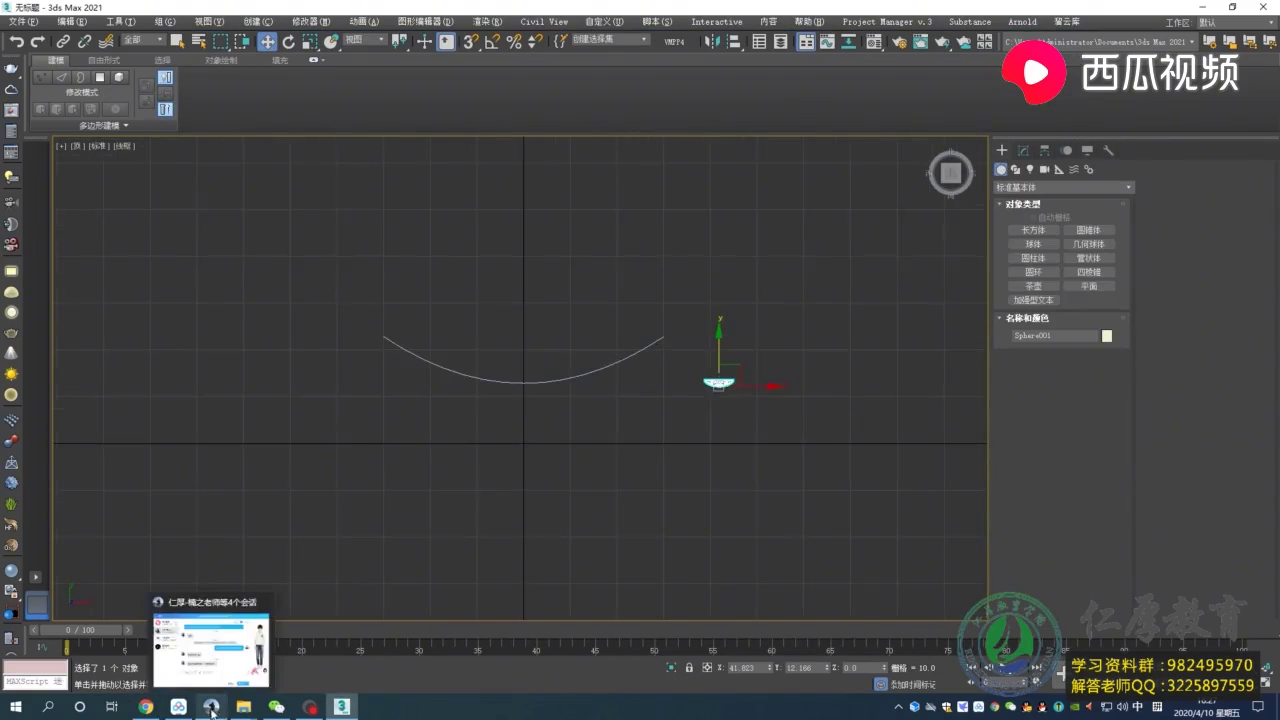
pyautogui.moveTo(283, 632)
pyautogui.click(190, 645)
pyautogui.moveTo(480, 428); pyautogui.dragTo(640, 230)
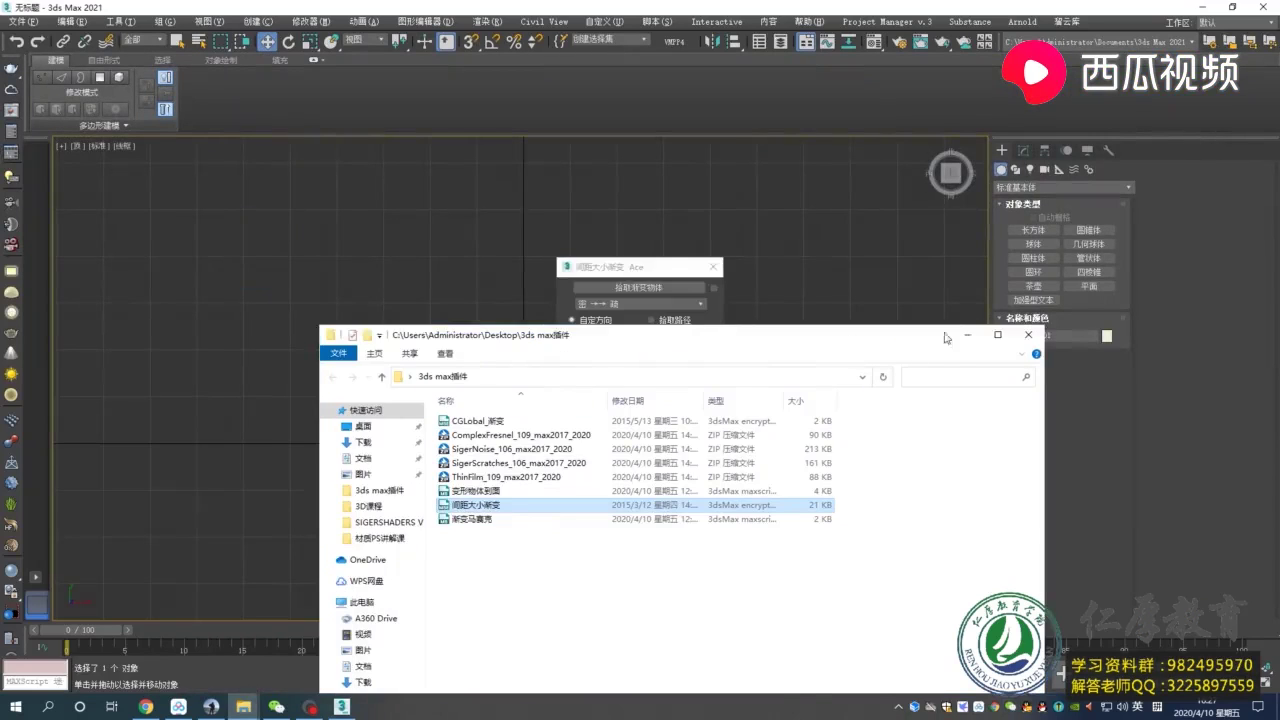
# Pick the half-sphere as the gradient object and the arc as its path.
pyautogui.click(719, 381)
pyautogui.scroll(3, 719, 381)
pyautogui.click(545, 325)
pyautogui.scroll(-3, 594, 350)
pyautogui.scroll(2, 475, 290)
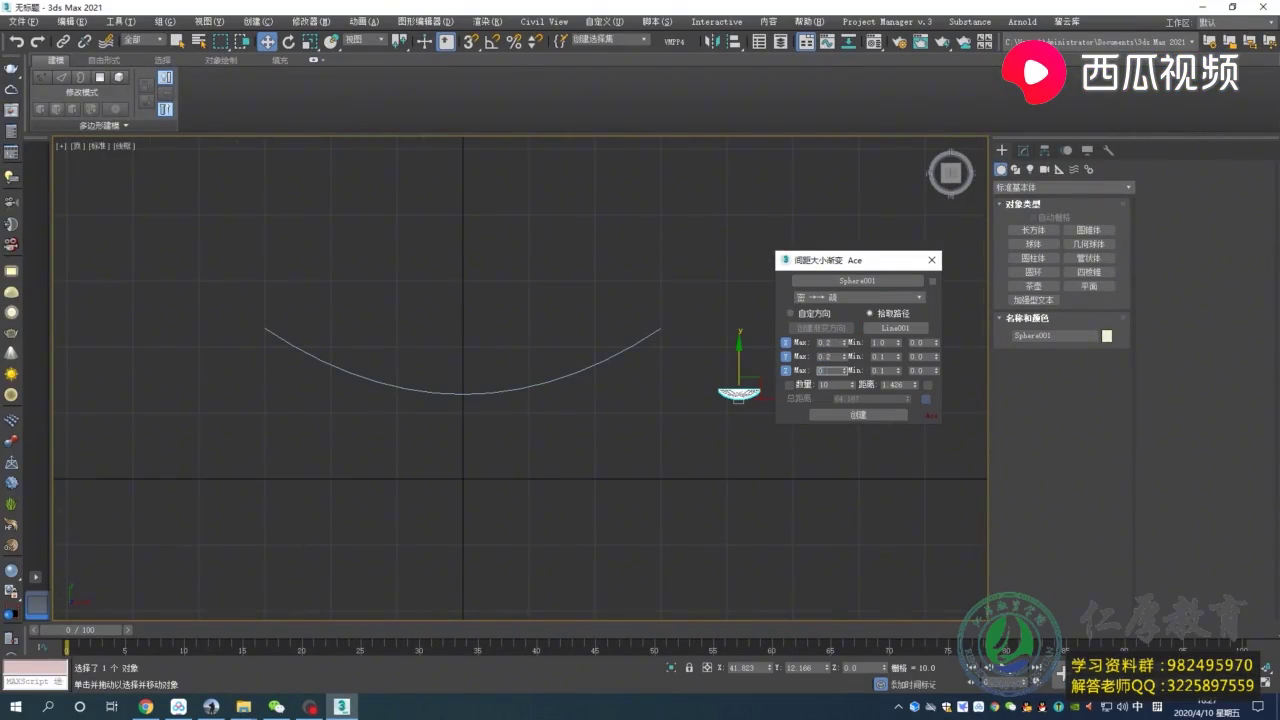
# Set Max 0.2 and Min 1.0 for all three axes and create 10 graduated copies along the arc.
pyautogui.moveTo(876, 262); pyautogui.dragTo(838, 264)
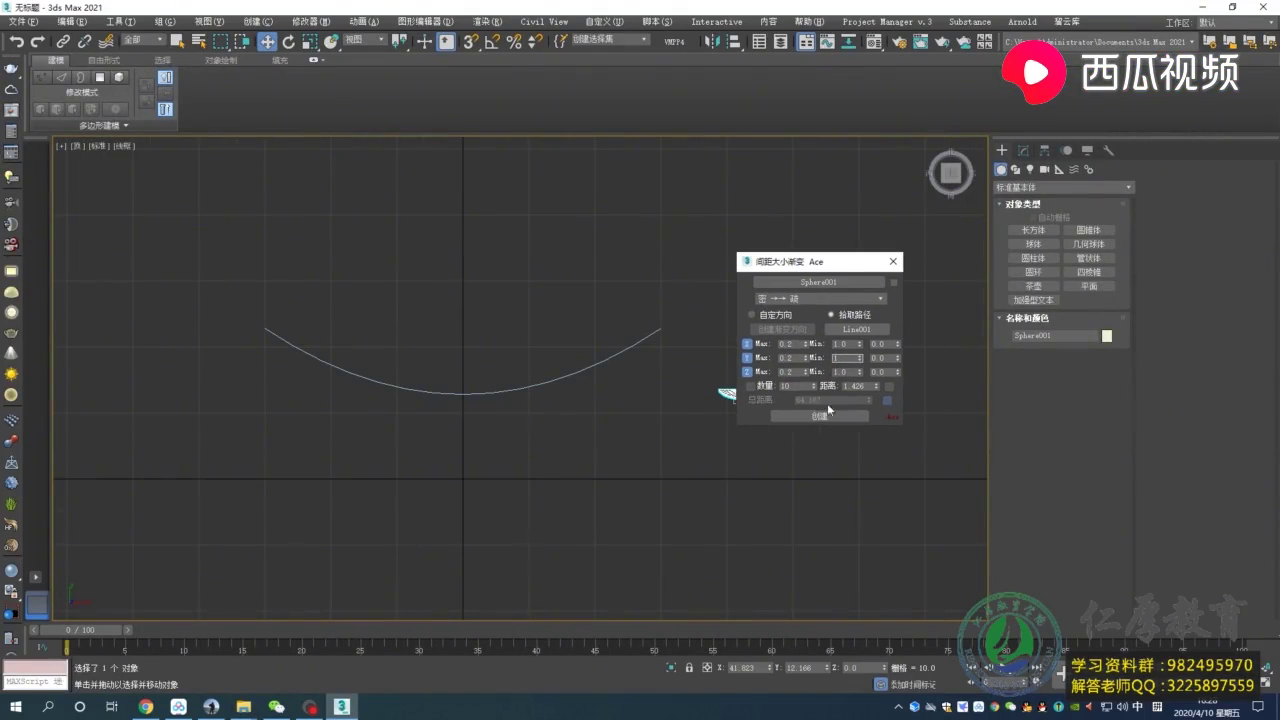
pyautogui.click(812, 414)
pyautogui.scroll(3, 660, 382)
pyautogui.scroll(-2, 643, 375)
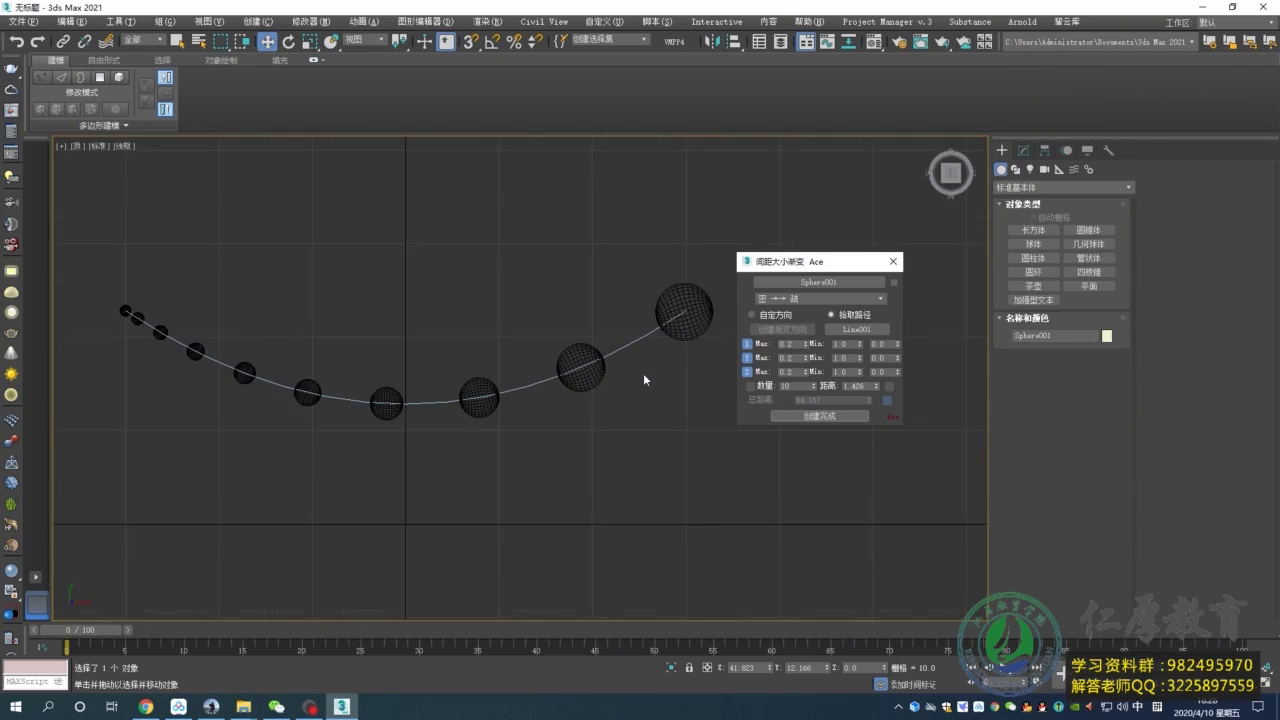
# Try rotation values on the copies: 30.1 for Y, 77.1 for X and 83.6 for Z.
pyautogui.moveTo(896, 357); pyautogui.dragTo(896, 264)
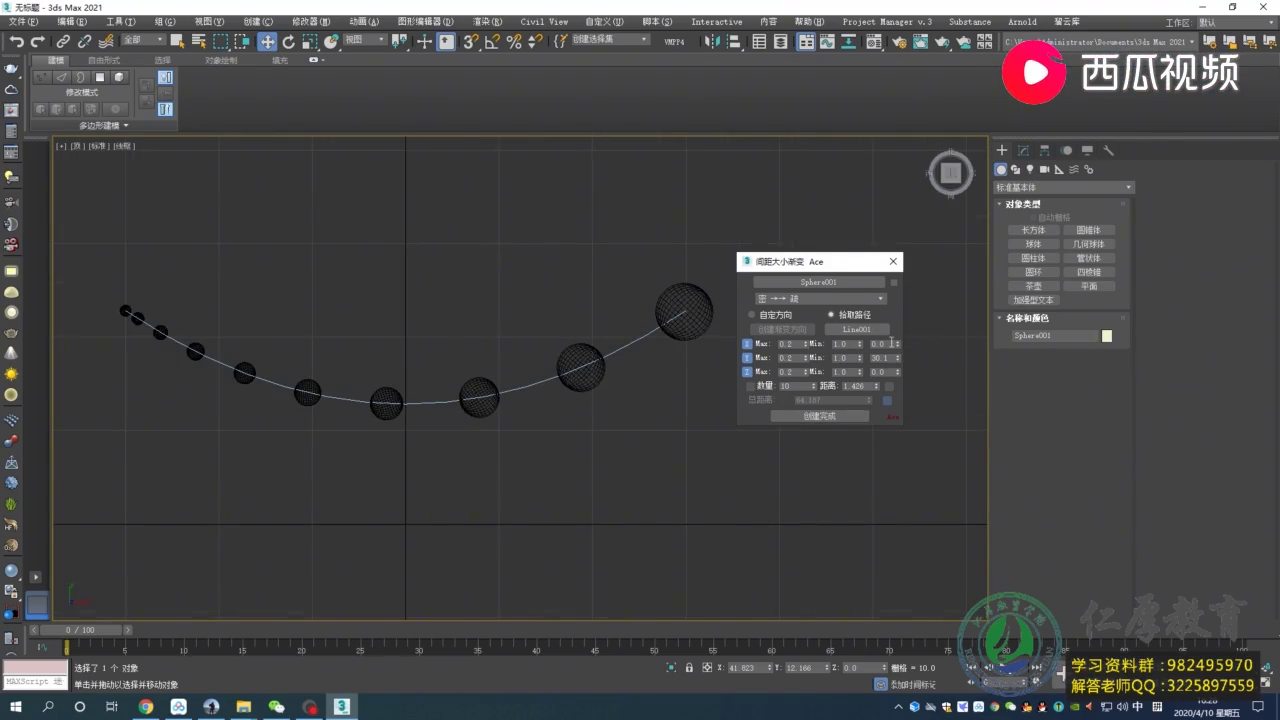
pyautogui.moveTo(898, 343); pyautogui.dragTo(849, 515)
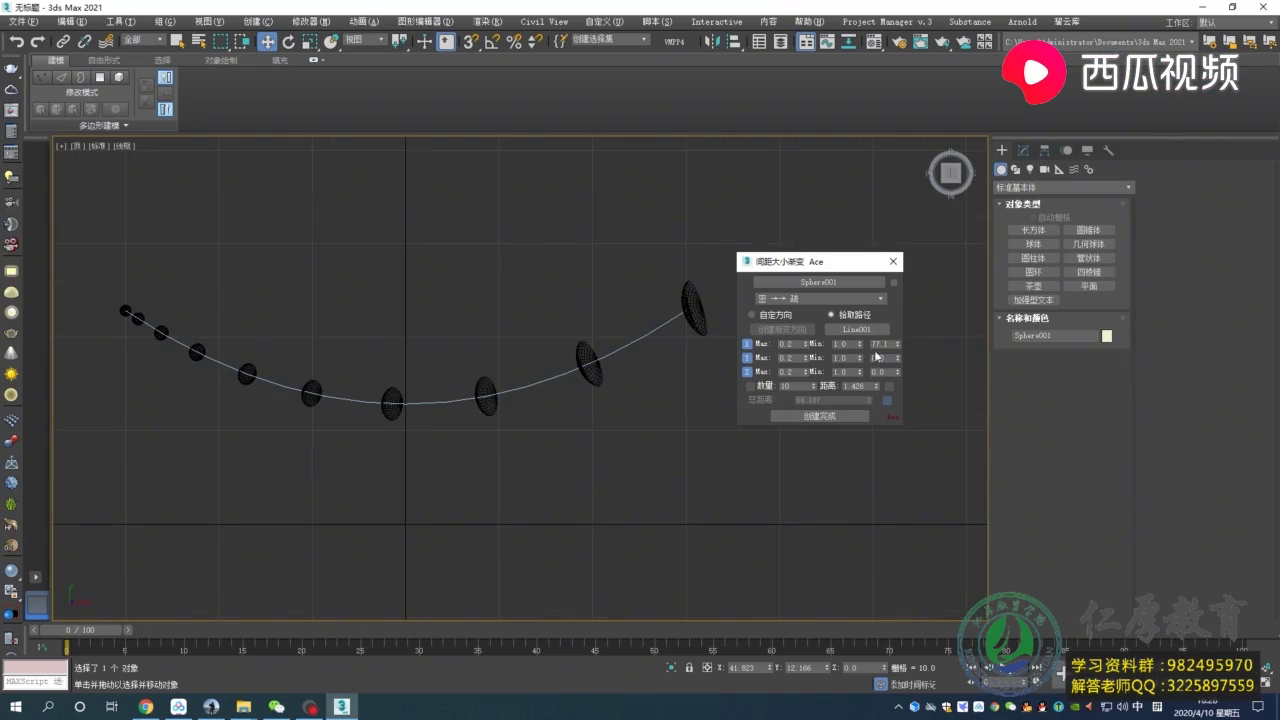
pyautogui.moveTo(896, 372); pyautogui.dragTo(834, 393)
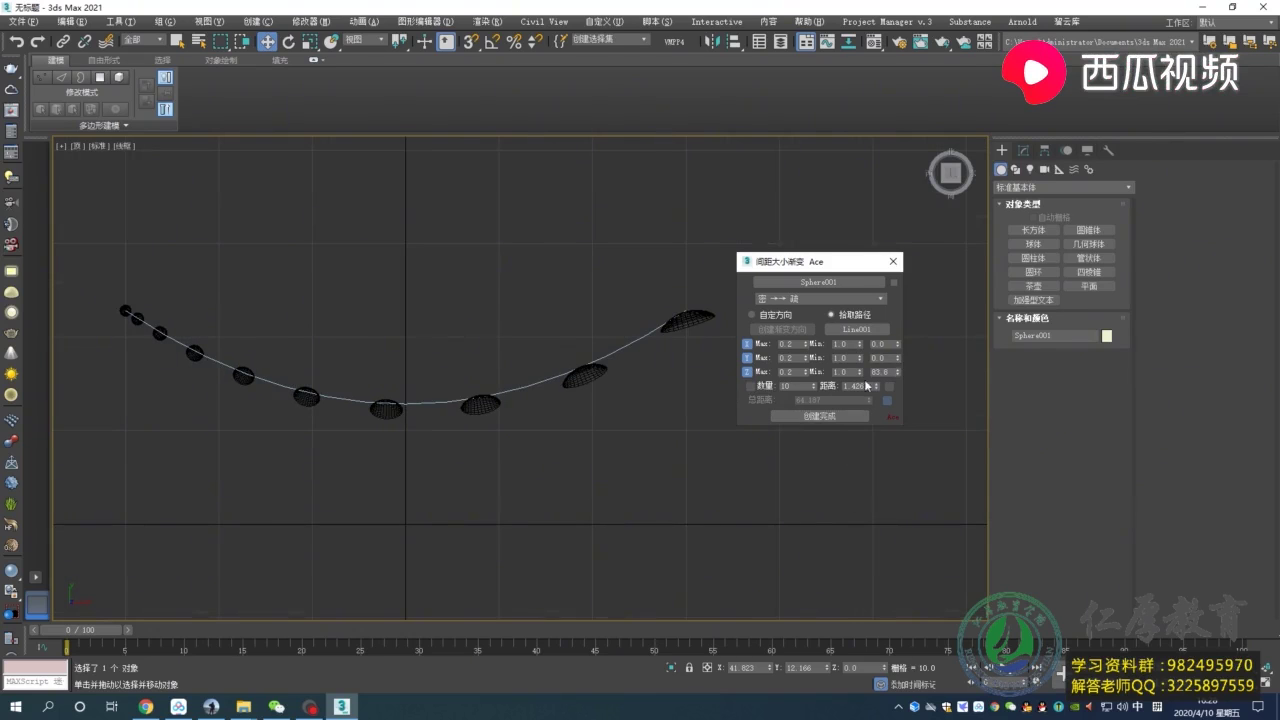
# Close the gradient script dialog and delete the copies along the arc.
pyautogui.click(893, 261)
pyautogui.scroll(-2, 701, 393)
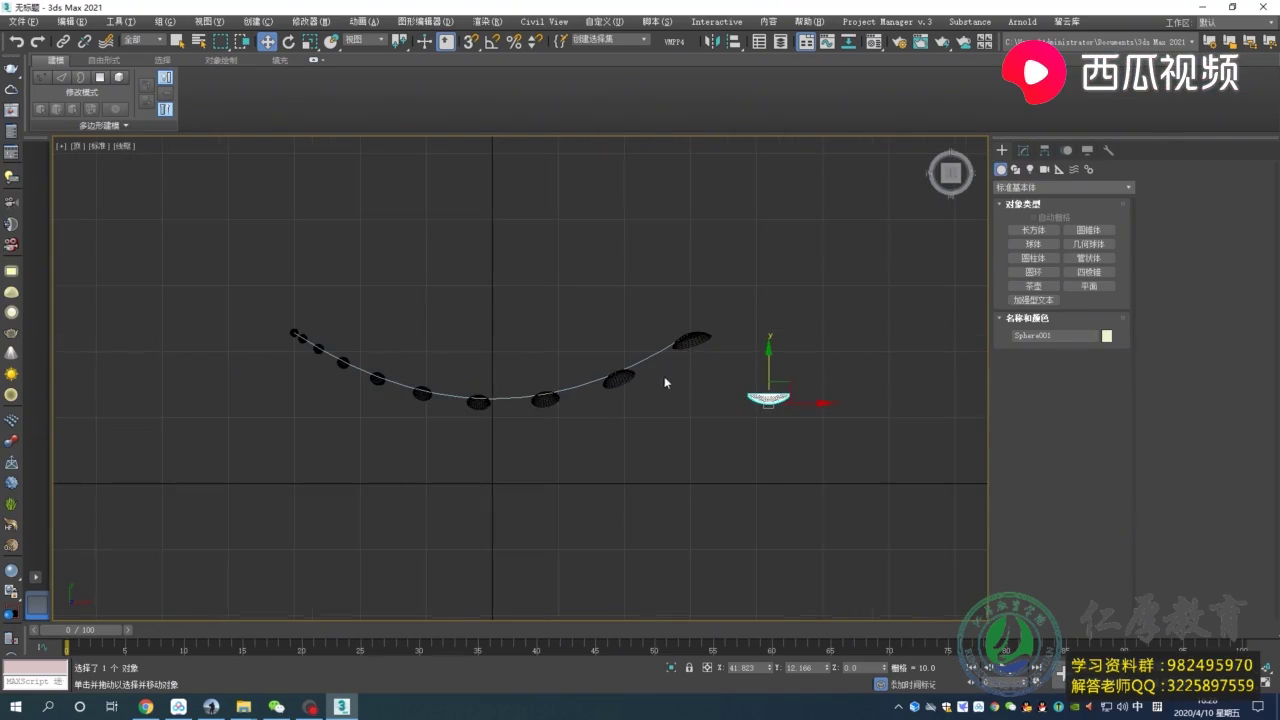
pyautogui.moveTo(725, 448); pyautogui.dragTo(725, 448)
pyautogui.press('Delete')
# Rotate the arc and the original half-sphere about the X axis until both stand upright, using angle snap.
pyautogui.press('e')
pyautogui.click(512, 395)
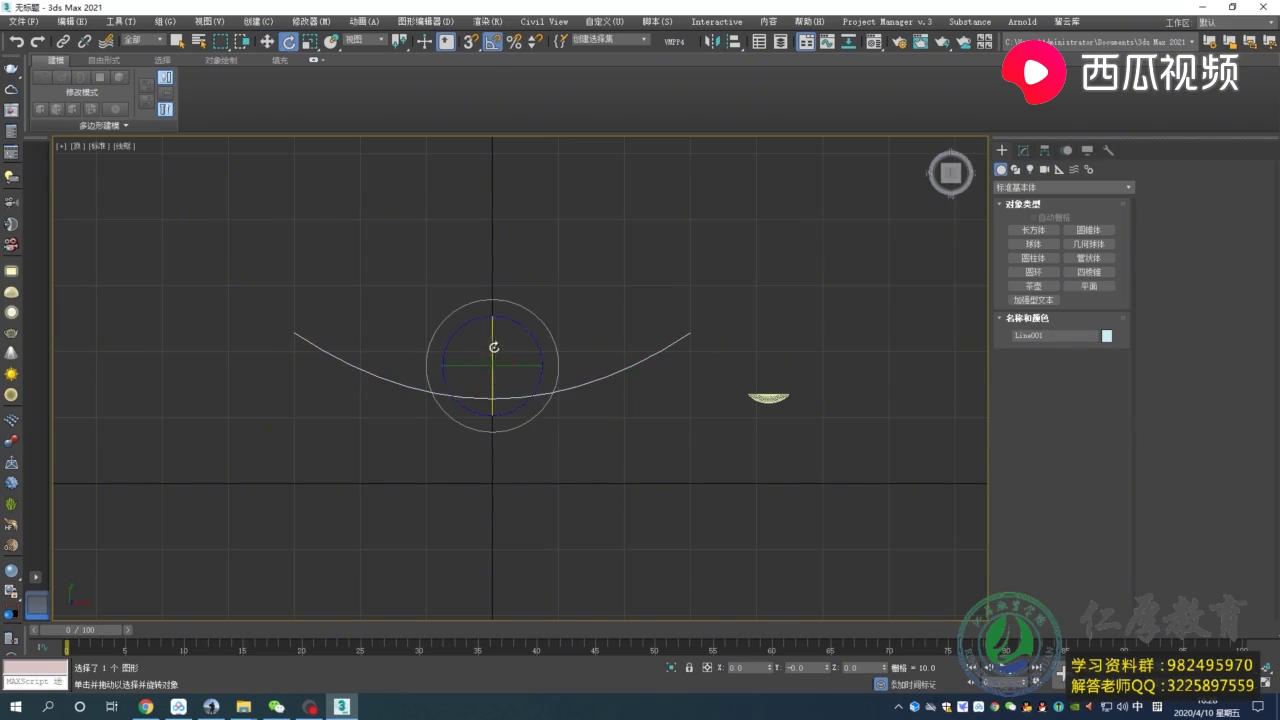
pyautogui.click(768, 398)
pyautogui.scroll(2, 763, 422)
pyautogui.moveTo(811, 330); pyautogui.dragTo(812, 299)
# Run the 间距大小渐变 script again, picking the rotated half-sphere as object and the arc as path.
pyautogui.hotkey('alt', 'Tab')
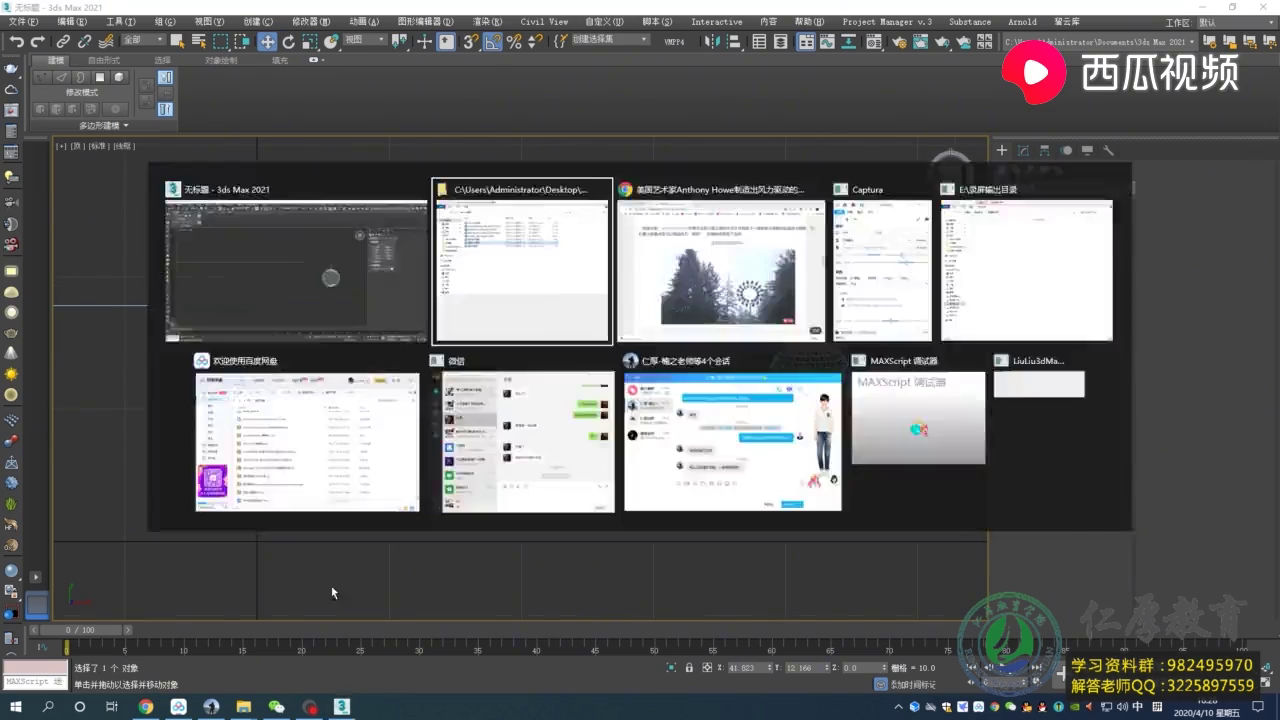
pyautogui.moveTo(486, 508); pyautogui.dragTo(665, 298)
pyautogui.click(677, 334)
pyautogui.scroll(-2, 492, 306)
pyautogui.click(492, 306)
# Set Max 0.2 and Min 1.0 for X, Y and Z, and create 10 half-sphere copies along the upright arc.
pyautogui.moveTo(632, 338); pyautogui.dragTo(545, 548)
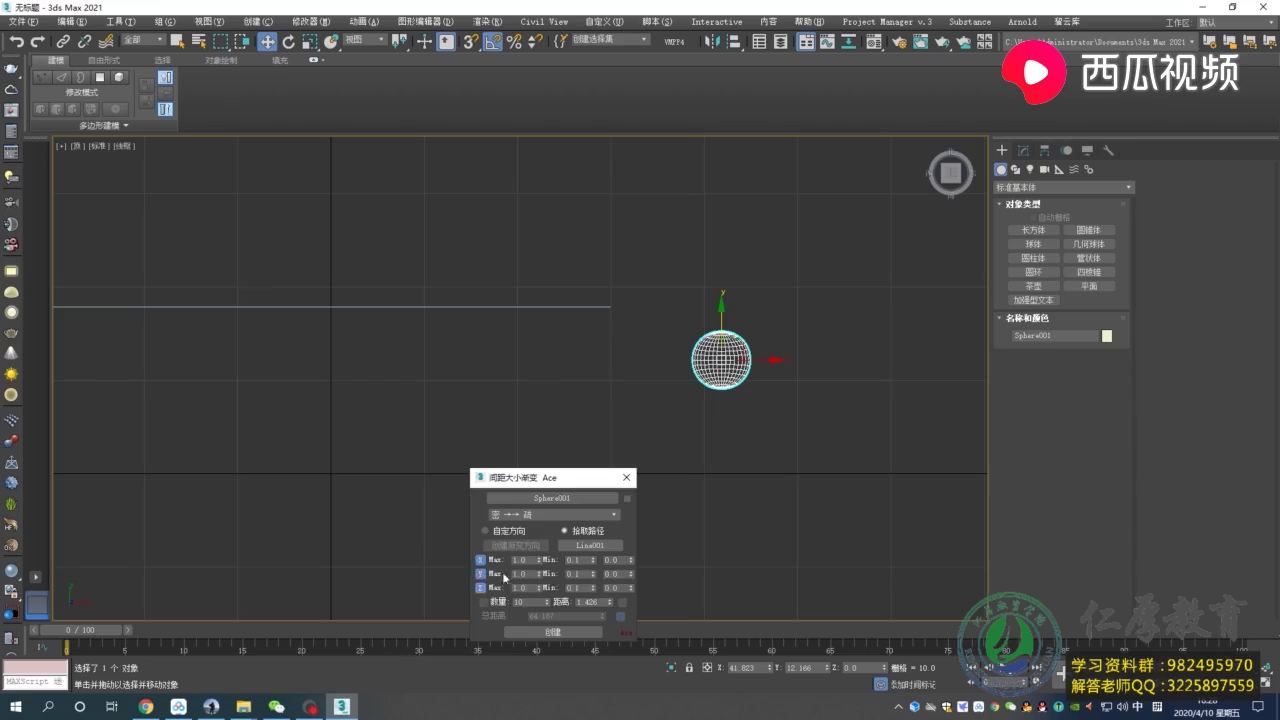
pyautogui.moveTo(546, 482); pyautogui.dragTo(490, 373)
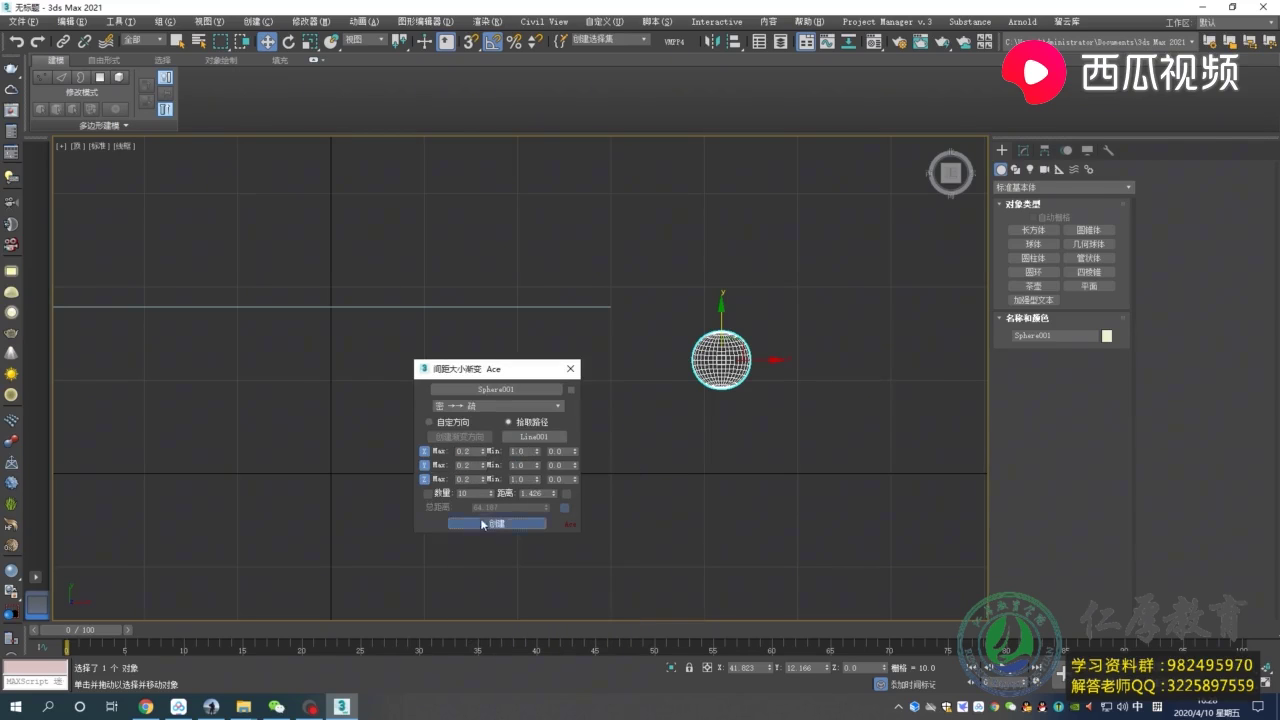
pyautogui.click(482, 523)
pyautogui.moveTo(480, 369); pyautogui.dragTo(520, 356)
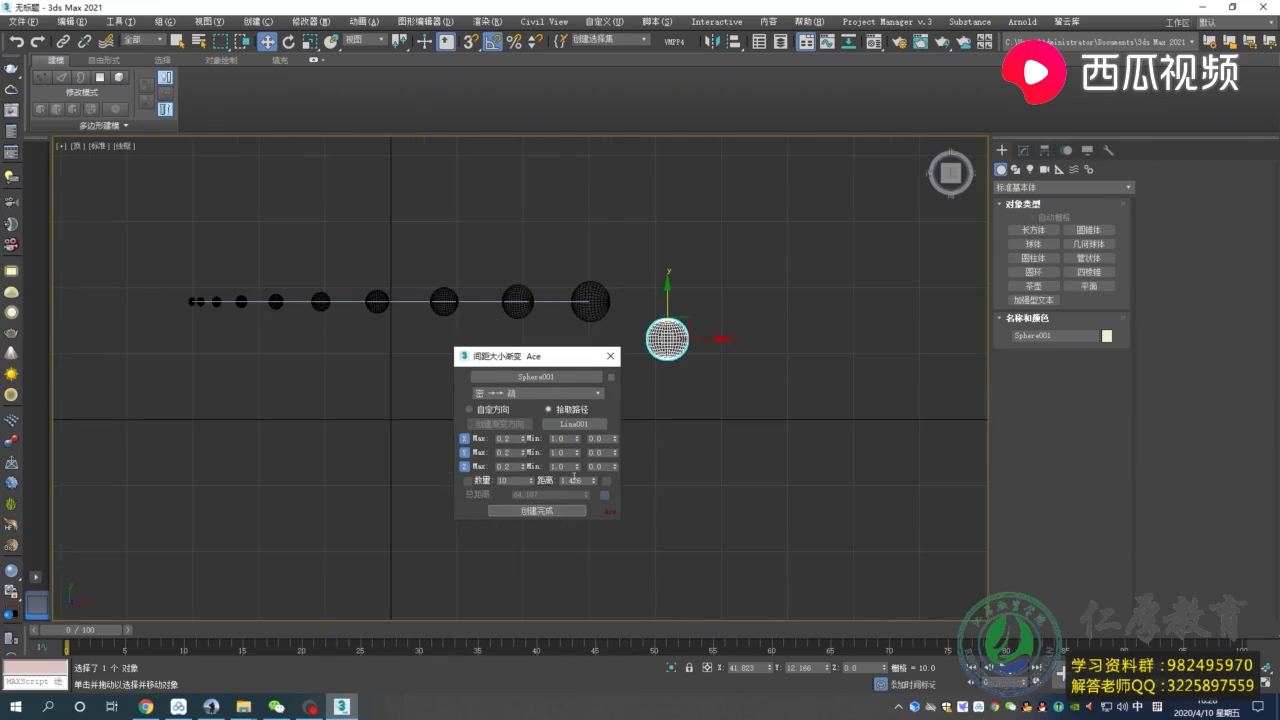
# Raise the number of copies to 17 and complete their creation.
pyautogui.click(530, 477)
pyautogui.click(530, 477)
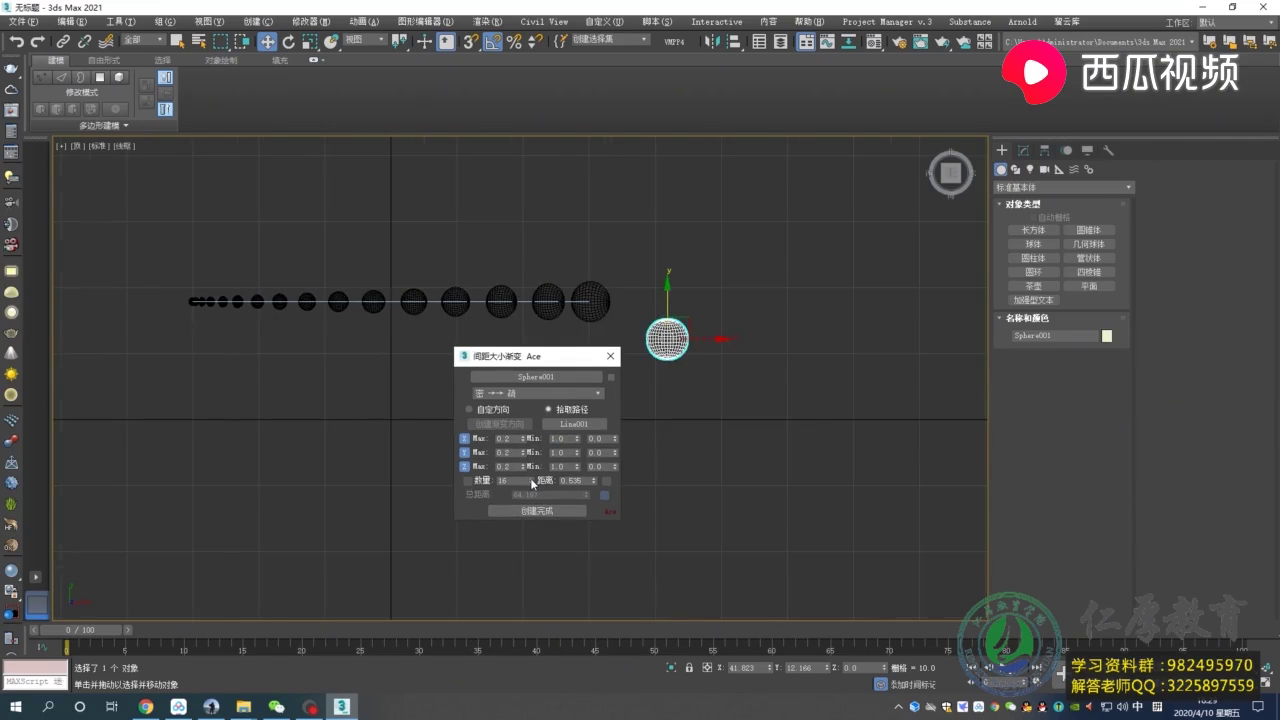
pyautogui.keyDown('alt'); pyautogui.moveTo(555, 305); pyautogui.dragTo(801, 356, button='middle'); pyautogui.keyUp('alt')
pyautogui.click(530, 477)
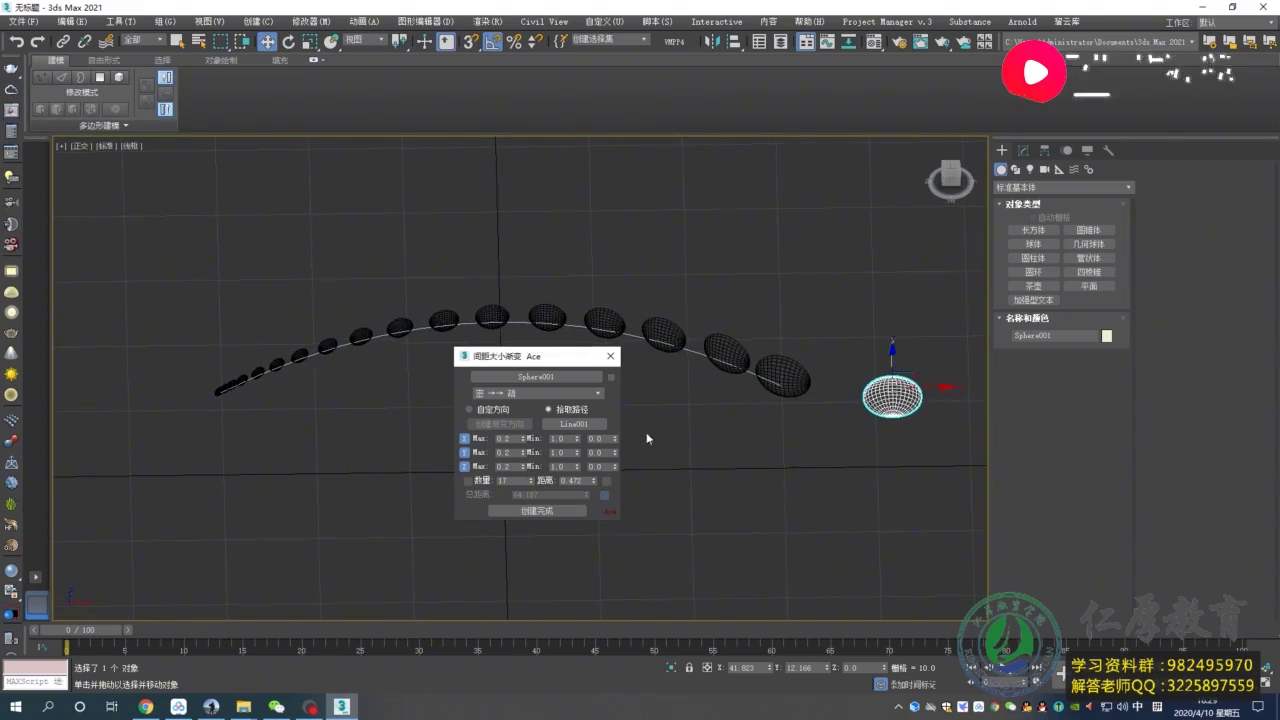
pyautogui.click(534, 513)
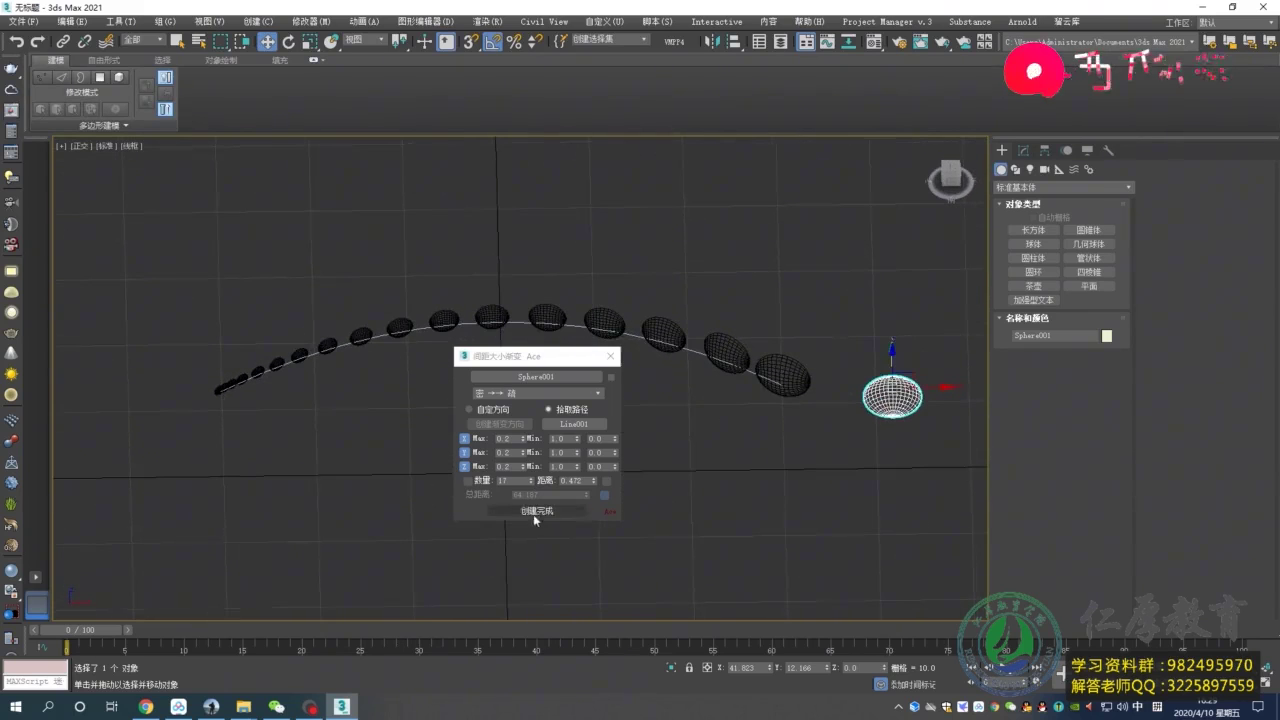
# Select the largest copy at the arc's end and add an Edit Poly modifier to it.
pyautogui.press('f')
pyautogui.scroll(5, 805, 347)
pyautogui.scroll(-3, 805, 347)
pyautogui.click(1023, 150)
pyautogui.click(105, 125)
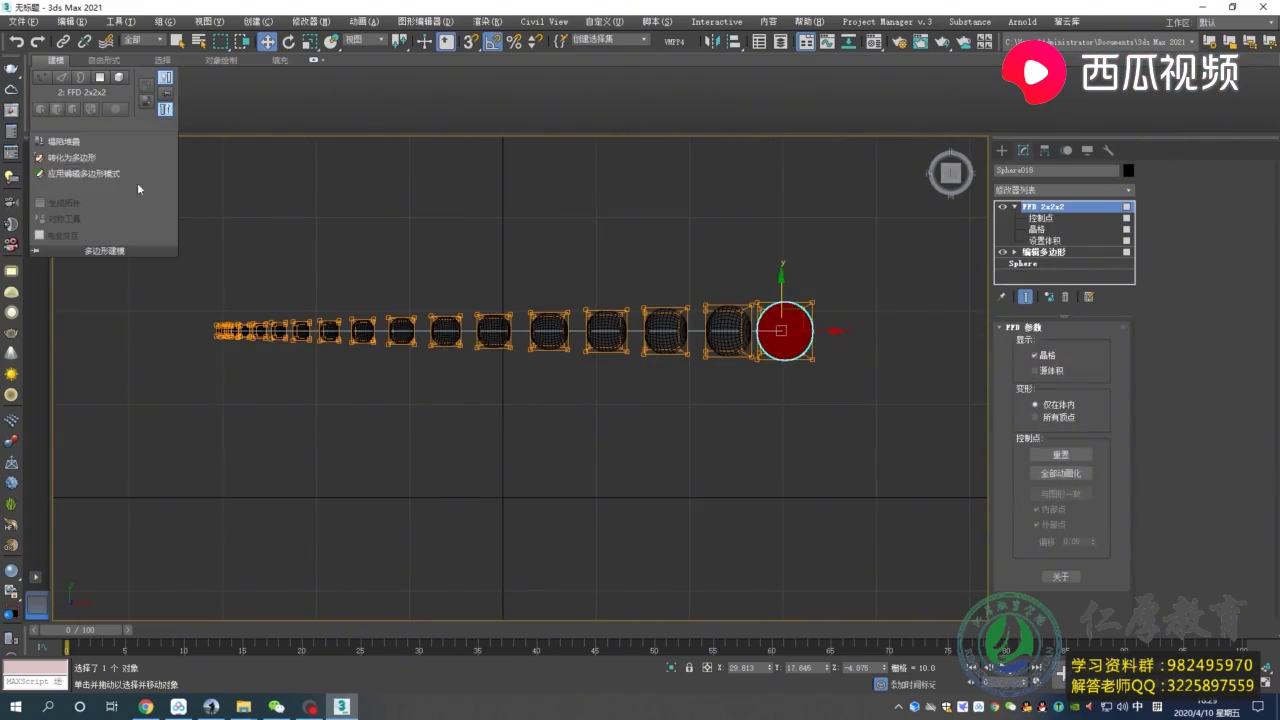
pyautogui.click(60, 175)
# Rotate the largest copy's geometry at element level.
pyautogui.keyDown('alt'); pyautogui.moveTo(700, 330); pyautogui.dragTo(792, 320, button='middle'); pyautogui.keyUp('alt')
pyautogui.press('e')
pyautogui.moveTo(792, 320)
pyautogui.mouseDown()
pyautogui.moveTo(894, 382)
pyautogui.moveTo(877, 366)
pyautogui.moveTo(903, 374)
pyautogui.mouseUp()
pyautogui.press('w')
# Select the overlapping smallest half-spheres at the narrow end of the arc and delete them.
pyautogui.moveTo(771, 300)
pyautogui.keyDown('alt'); pyautogui.mouseDown(button='middle')
pyautogui.moveTo(797, 355)
pyautogui.moveTo(791, 306)
pyautogui.moveTo(803, 304)
pyautogui.moveTo(698, 392)
pyautogui.moveTo(309, 448)
pyautogui.mouseUp(button='middle'); pyautogui.keyUp('alt')
pyautogui.scroll(3, 309, 448)
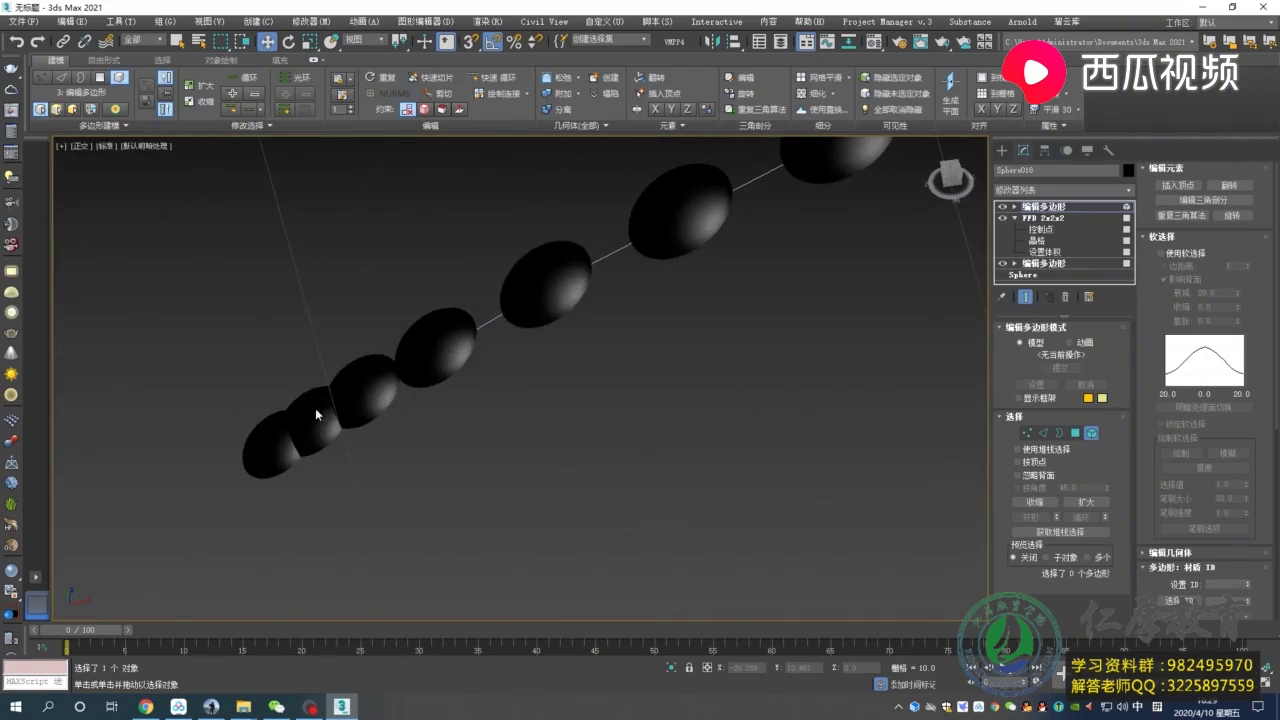
pyautogui.press('F3')
pyautogui.click(369, 407)
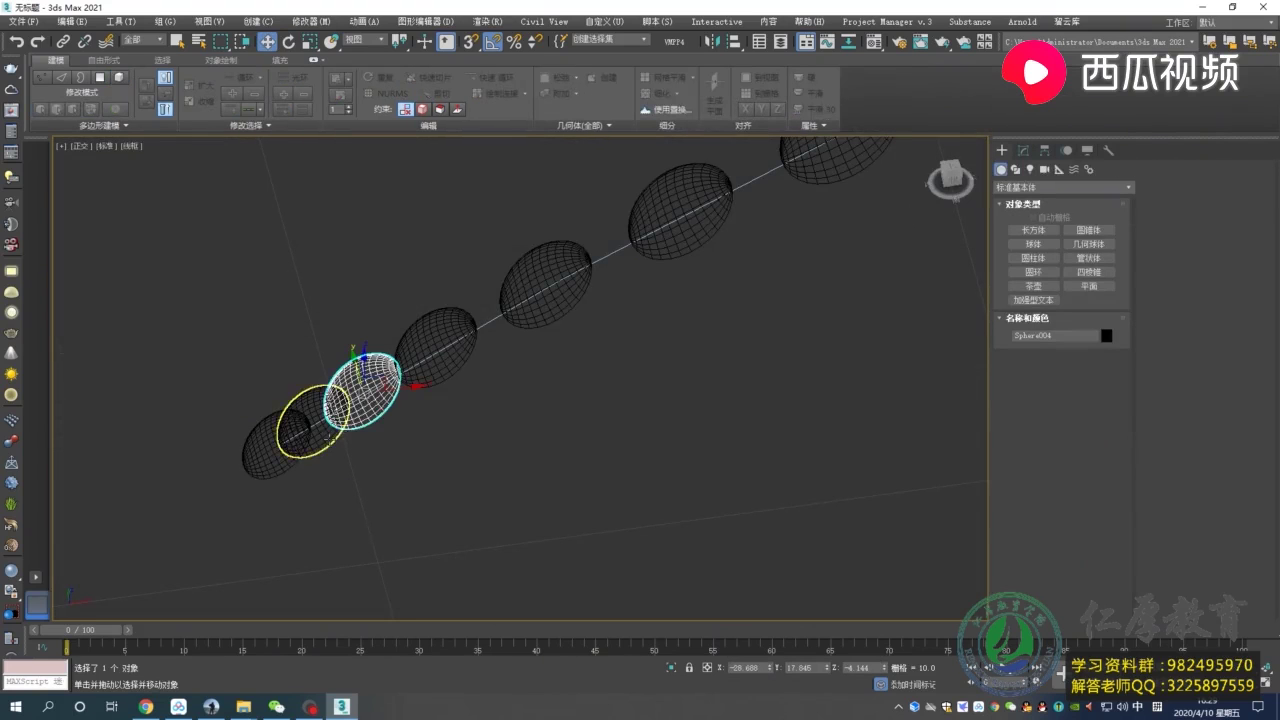
pyautogui.press('Delete')
# Make the arc line renderable in the viewport and renderer with a radial thickness of 0.2.
pyautogui.moveTo(386, 425)
pyautogui.keyDown('alt'); pyautogui.mouseDown(button='middle')
pyautogui.moveTo(846, 226)
pyautogui.moveTo(537, 371)
pyautogui.moveTo(414, 400)
pyautogui.moveTo(514, 409)
pyautogui.moveTo(560, 363)
pyautogui.mouseUp(button='middle'); pyautogui.keyUp('alt')
pyautogui.click(536, 385)
pyautogui.press('F3')
pyautogui.click(678, 290)
pyautogui.click(1022, 149)
pyautogui.click(1015, 336)
pyautogui.scroll(4, 857, 336)
pyautogui.write('0.2')
pyautogui.press('Return')
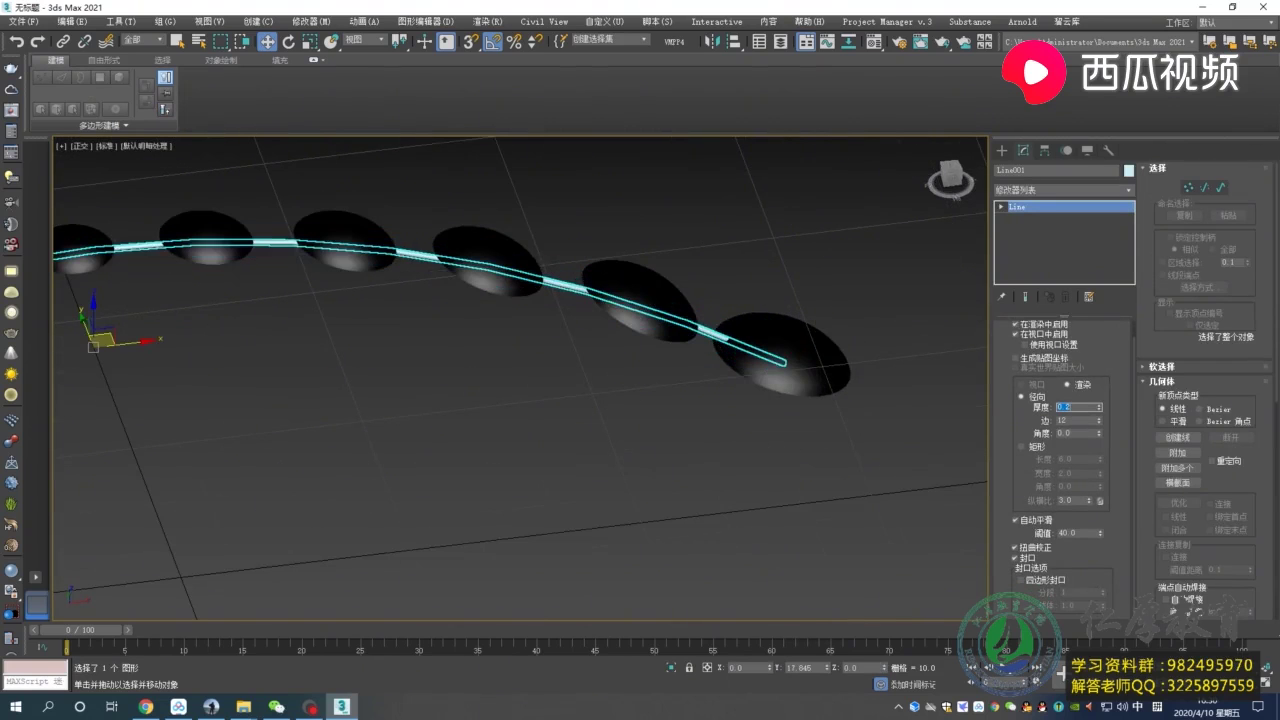
# In the front view, set the arc line's interpolation steps to 12 and its thickness to 0.15.
pyautogui.press('f')
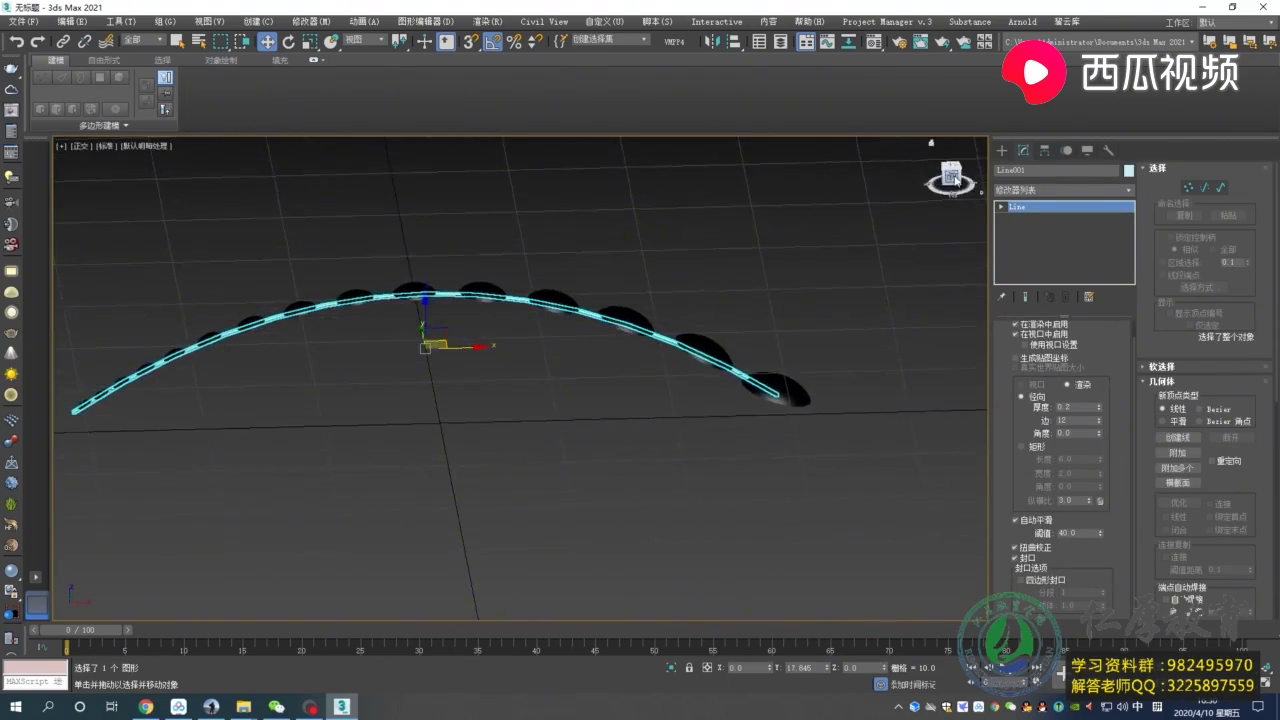
pyautogui.scroll(-5, 1178, 577)
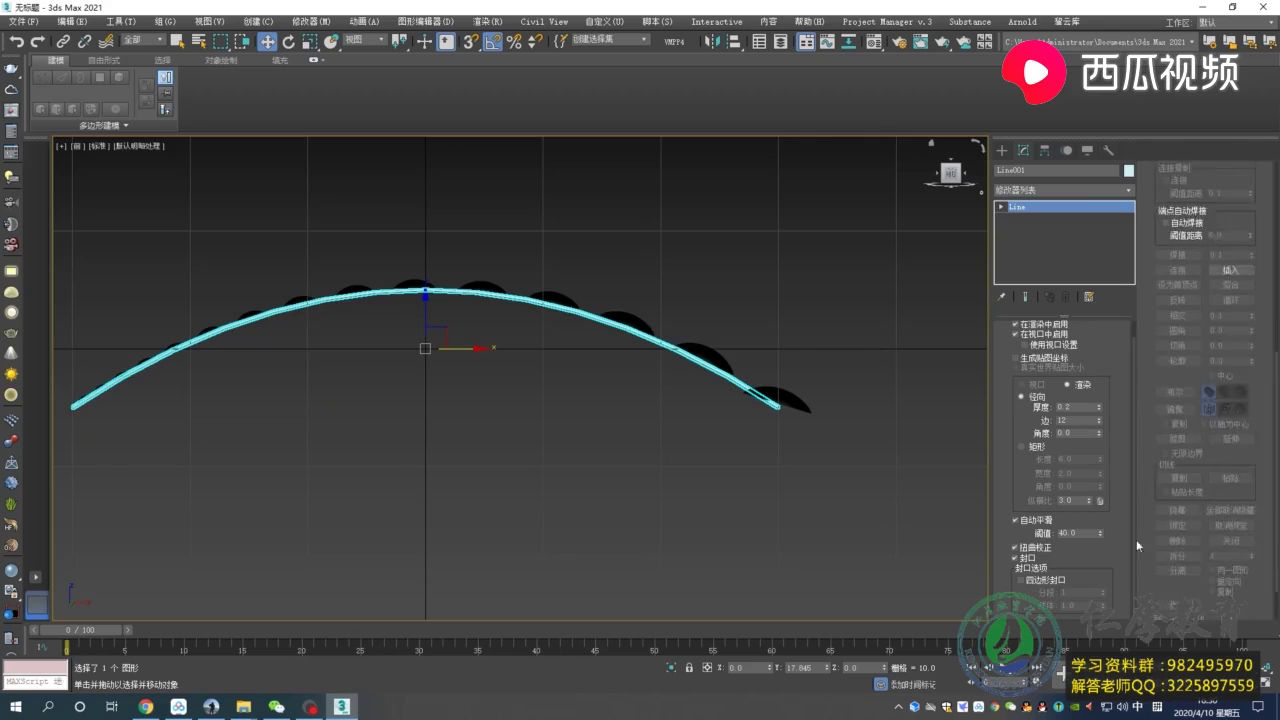
pyautogui.scroll(-2, 1179, 577)
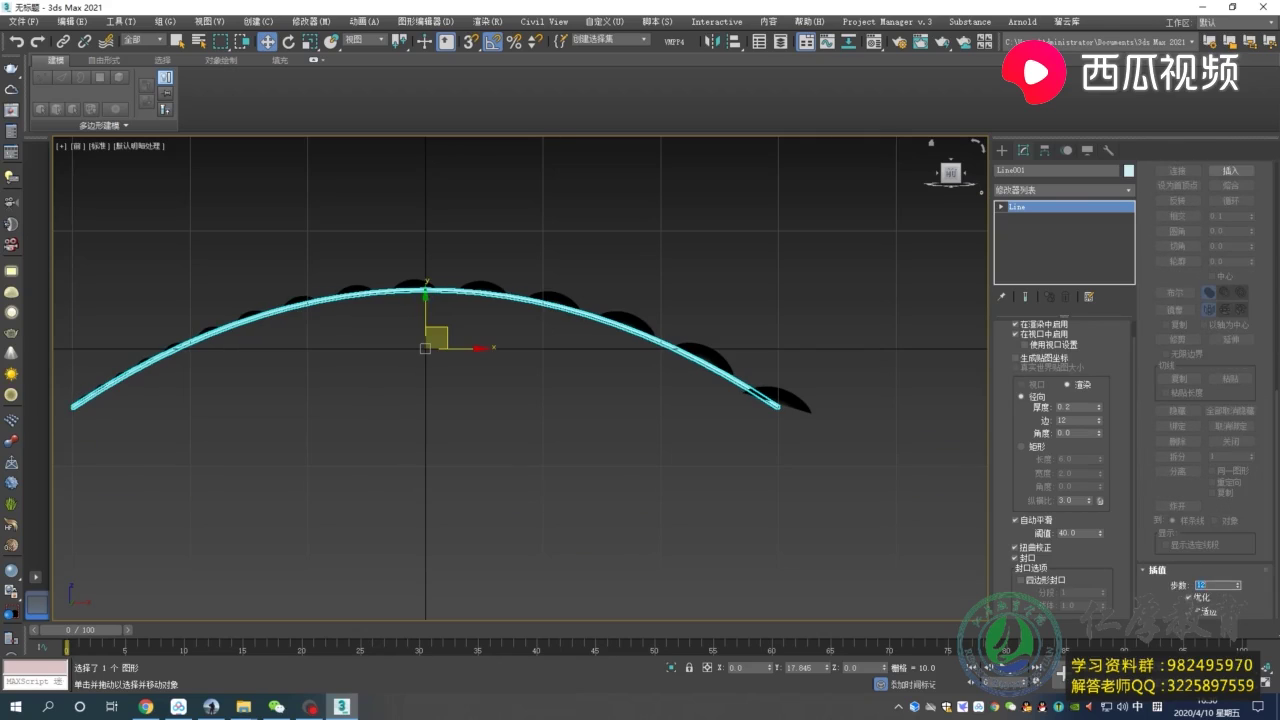
pyautogui.doubleClick(1075, 407)
pyautogui.write('0.15')
pyautogui.press('Return')
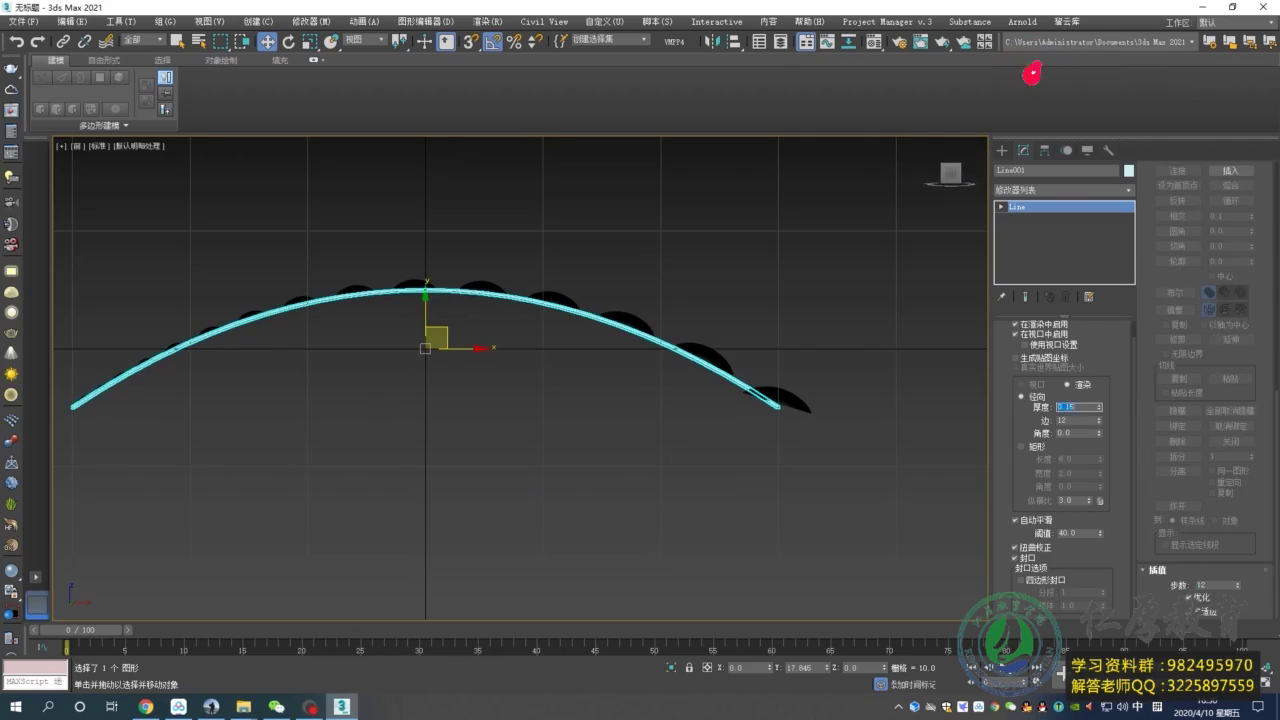
# Select all the half-sphere shells and move them down so they hang just beneath the arc line.
pyautogui.click(1007, 152)
pyautogui.scroll(-5, 575, 330)
pyautogui.scroll(4, 740, 292)
pyautogui.hotkey('ctrl', 'a')
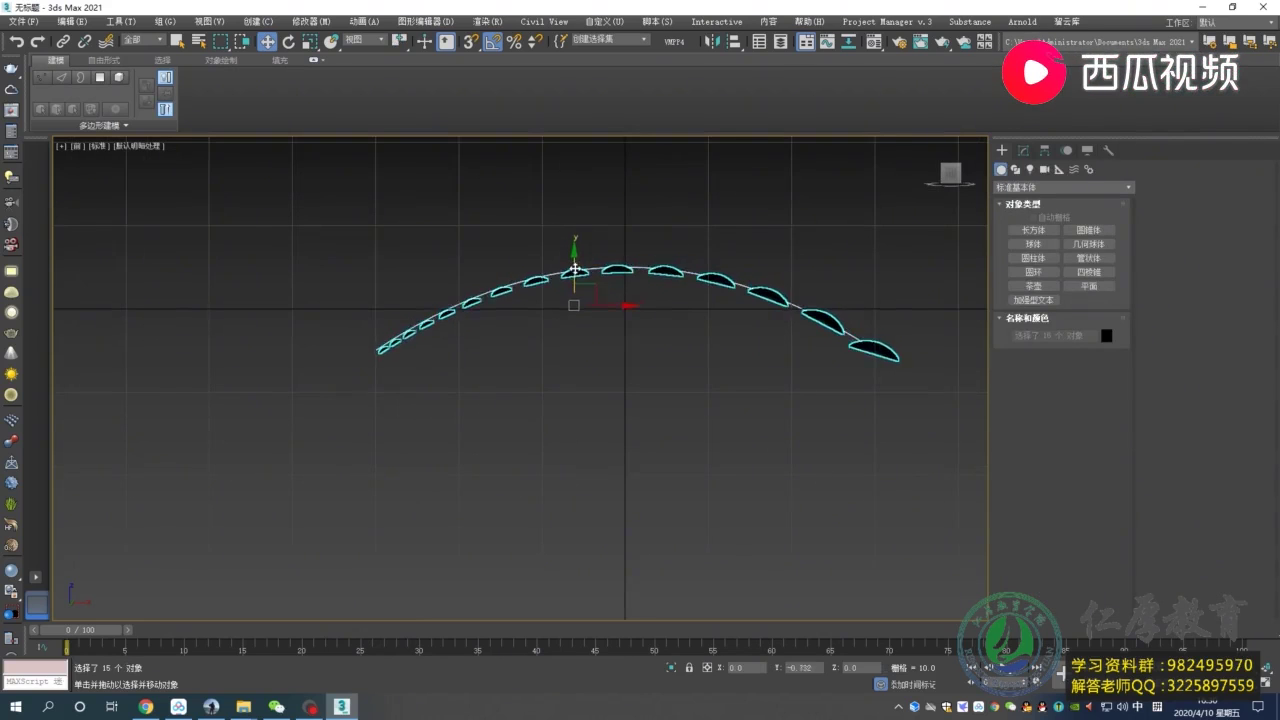
pyautogui.scroll(6, 575, 270)
pyautogui.scroll(-7, 509, 274)
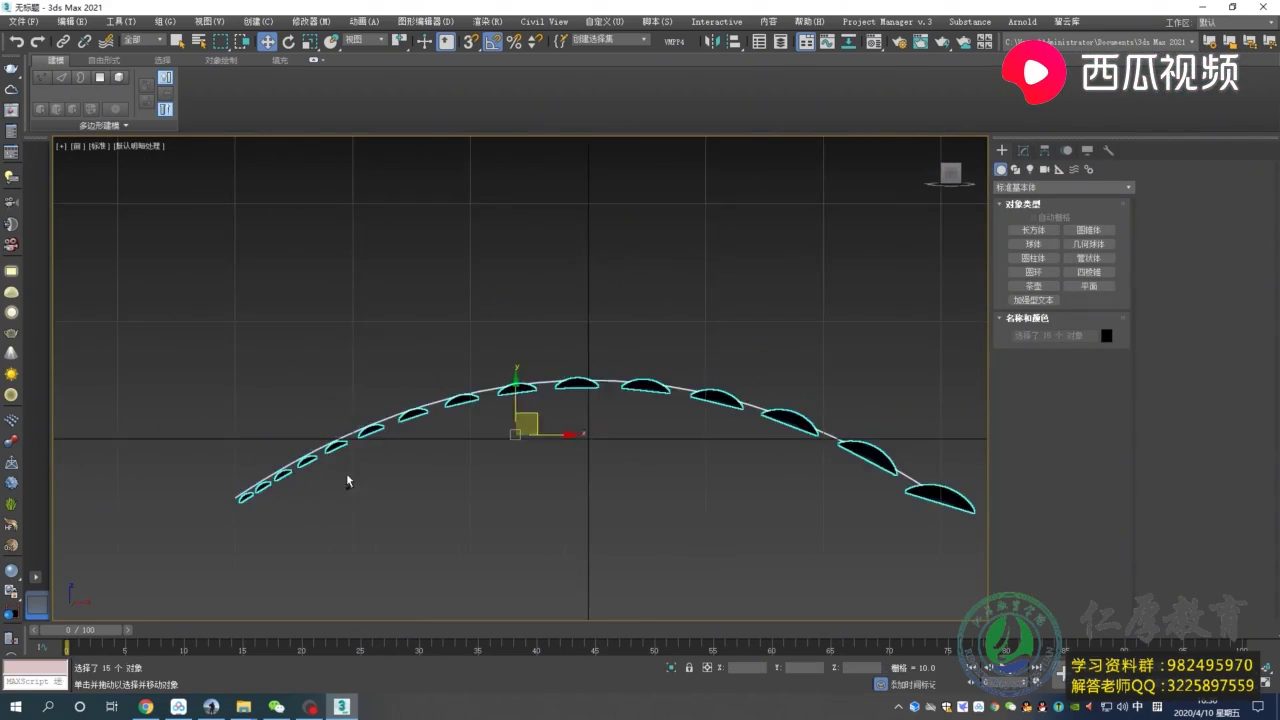
pyautogui.scroll(6, 303, 451)
pyautogui.scroll(-4, 217, 503)
pyautogui.scroll(-4, 440, 508)
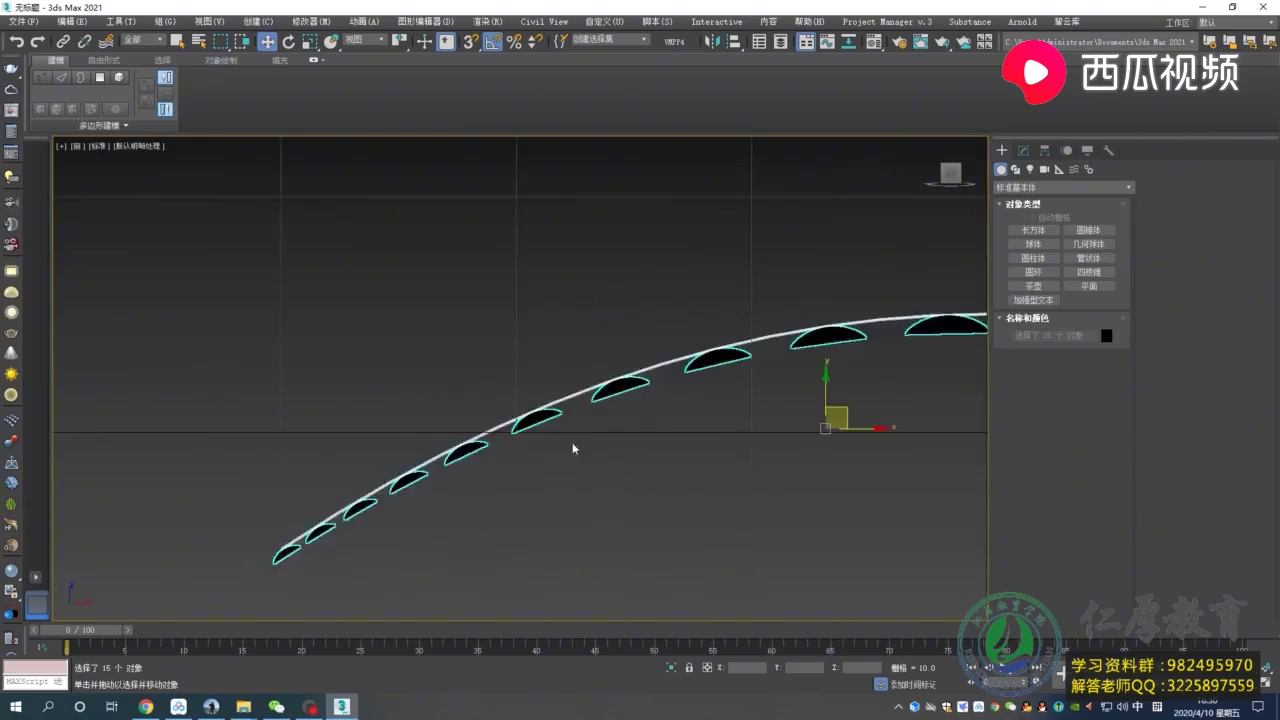
# Rotate the largest shell to a steep angle and move it so its upper tip hangs from the arc's end.
pyautogui.scroll(5, 591, 414)
pyautogui.click(591, 414)
pyautogui.press('e')
pyautogui.scroll(2, 606, 420)
pyautogui.scroll(-2, 622, 384)
pyautogui.moveTo(622, 384); pyautogui.dragTo(615, 363)
pyautogui.scroll(-2, 615, 360)
pyautogui.scroll(2, 615, 360)
pyautogui.press('w')
pyautogui.moveTo(618, 412); pyautogui.dragTo(585, 440)
pyautogui.scroll(-2, 630, 410)
pyautogui.press('e')
pyautogui.press('w')
pyautogui.scroll(-4, 663, 385)
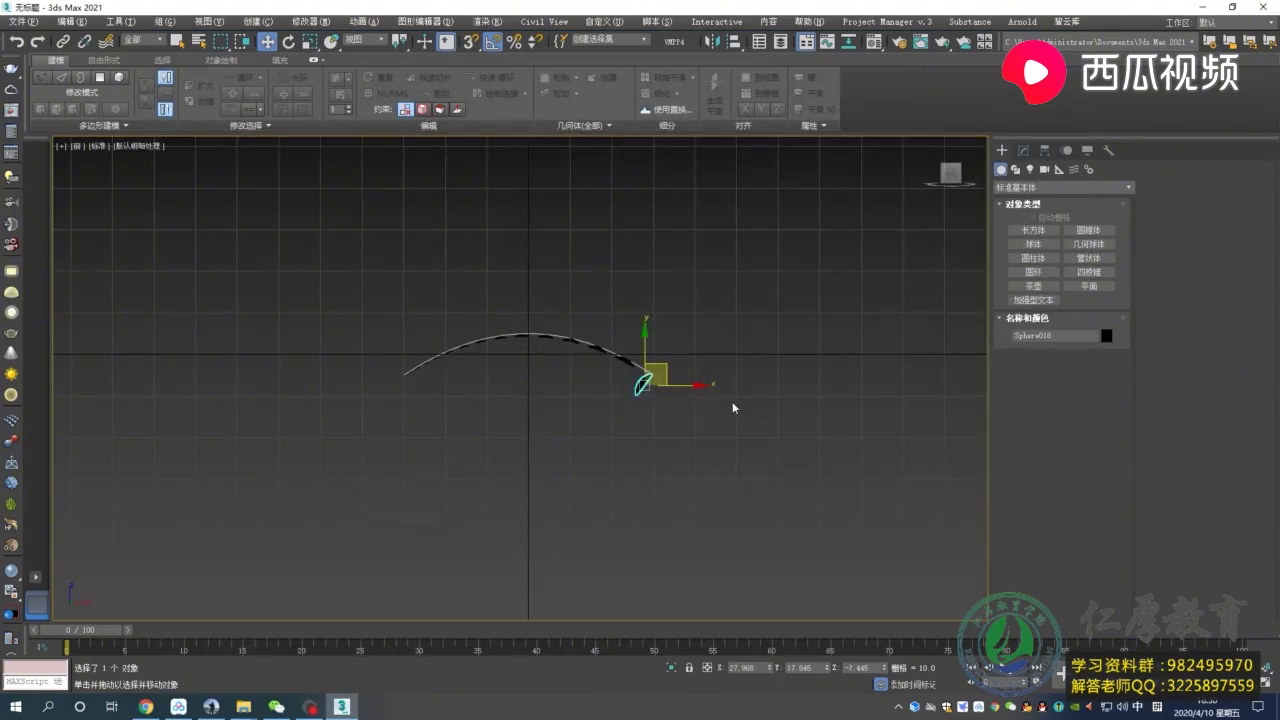
# Assign a VRayMtl material from the Material Editor to the arc line and all the shells.
pyautogui.scroll(3, 733, 408)
pyautogui.keyDown('alt'); pyautogui.moveTo(733, 408); pyautogui.dragTo(800, 223, button='middle'); pyautogui.keyUp('alt')
pyautogui.hotkey('ctrl', 'a')
pyautogui.click(873, 42)
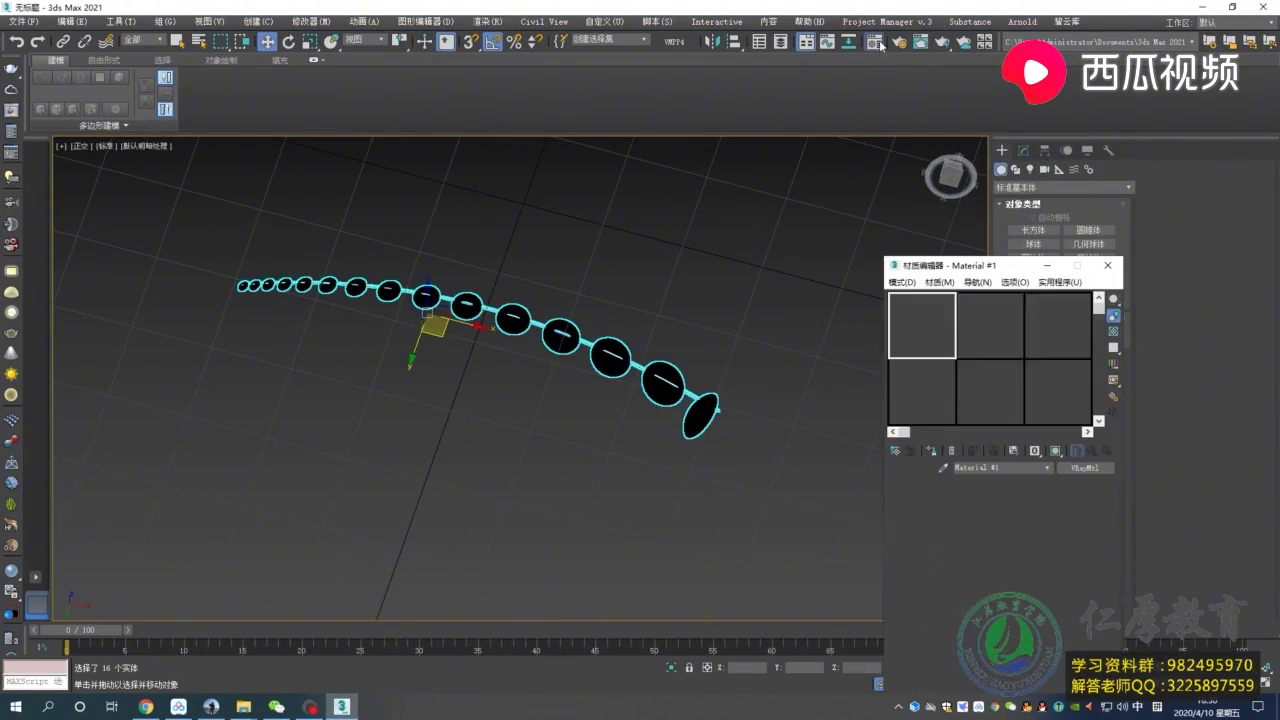
pyautogui.press('m')
pyautogui.press('f')
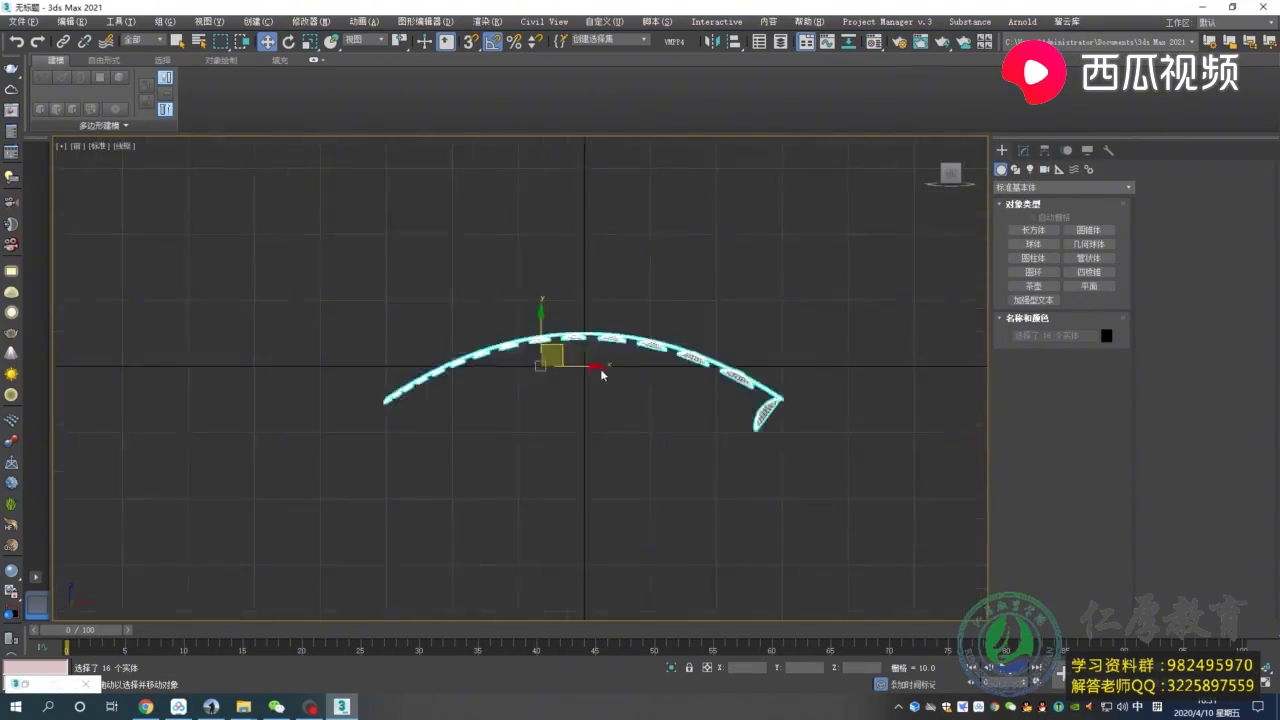
# Select the arc line and set its rendering thickness to 0.1.
pyautogui.scroll(5, 680, 303)
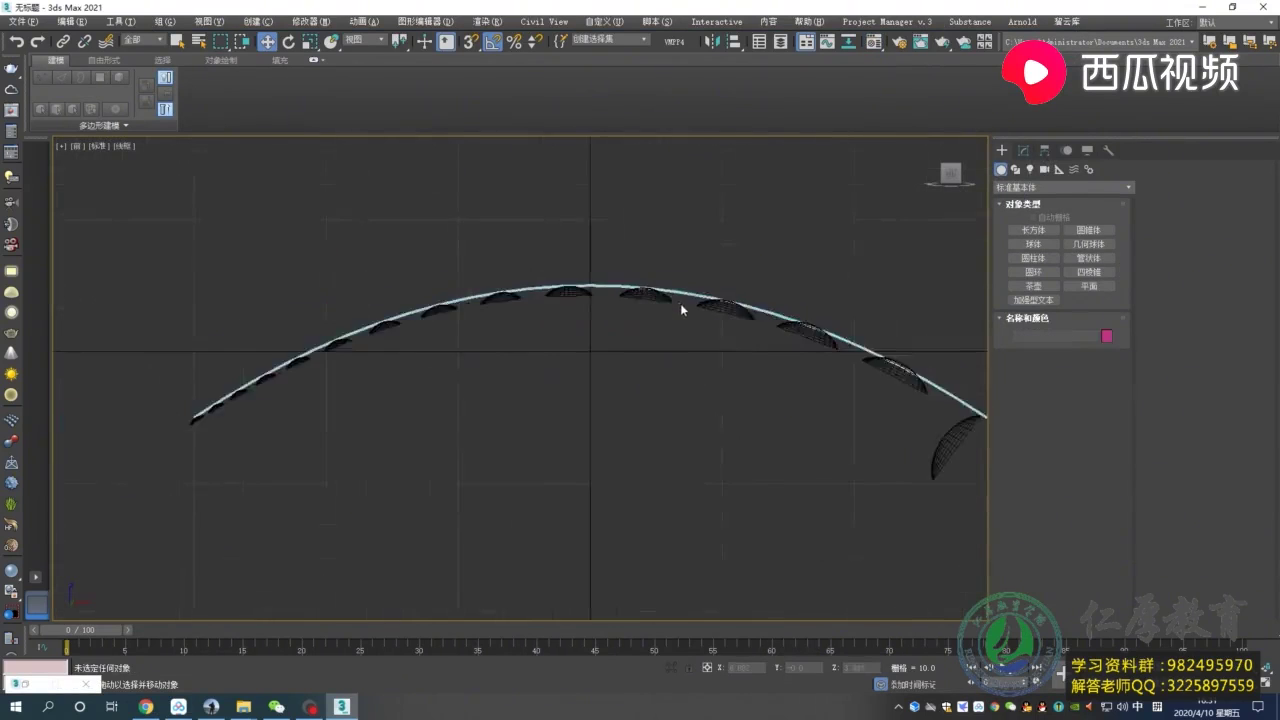
pyautogui.click(1023, 150)
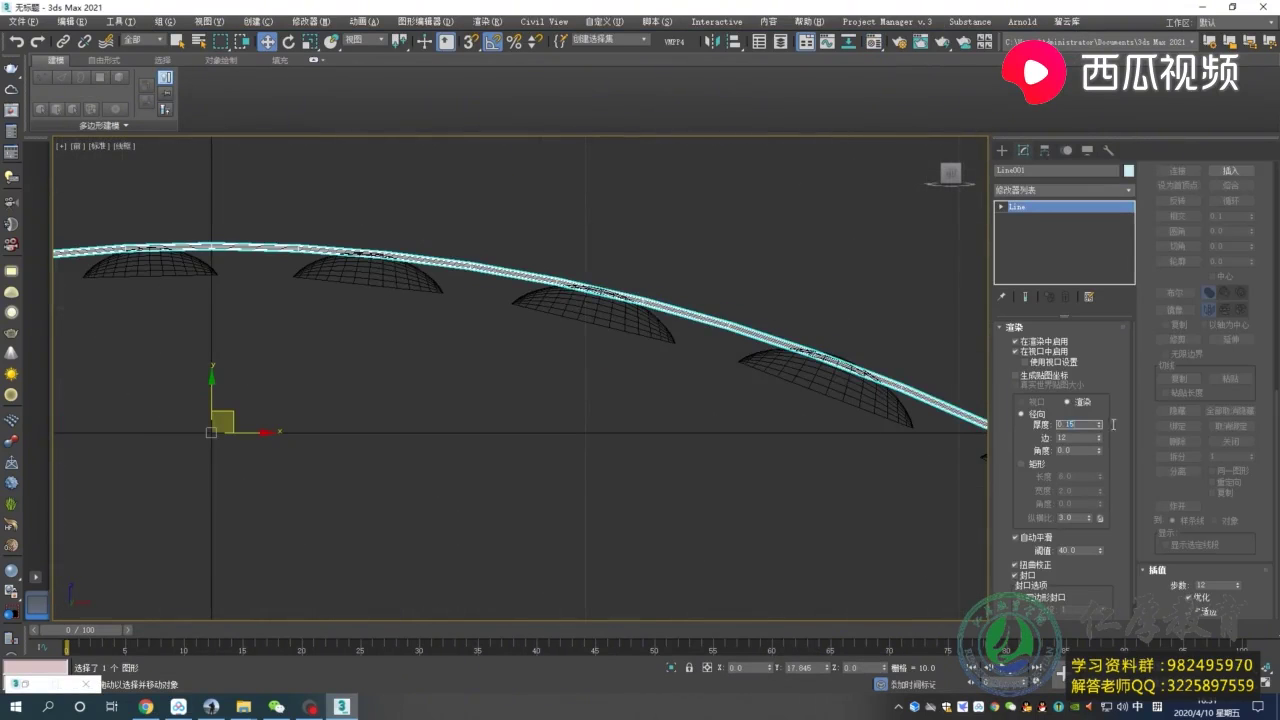
pyautogui.scroll(-4, 600, 310)
# Add a Shell modifier with an outer amount of 0.1 to the largest shell at the arc's end.
pyautogui.click(815, 366)
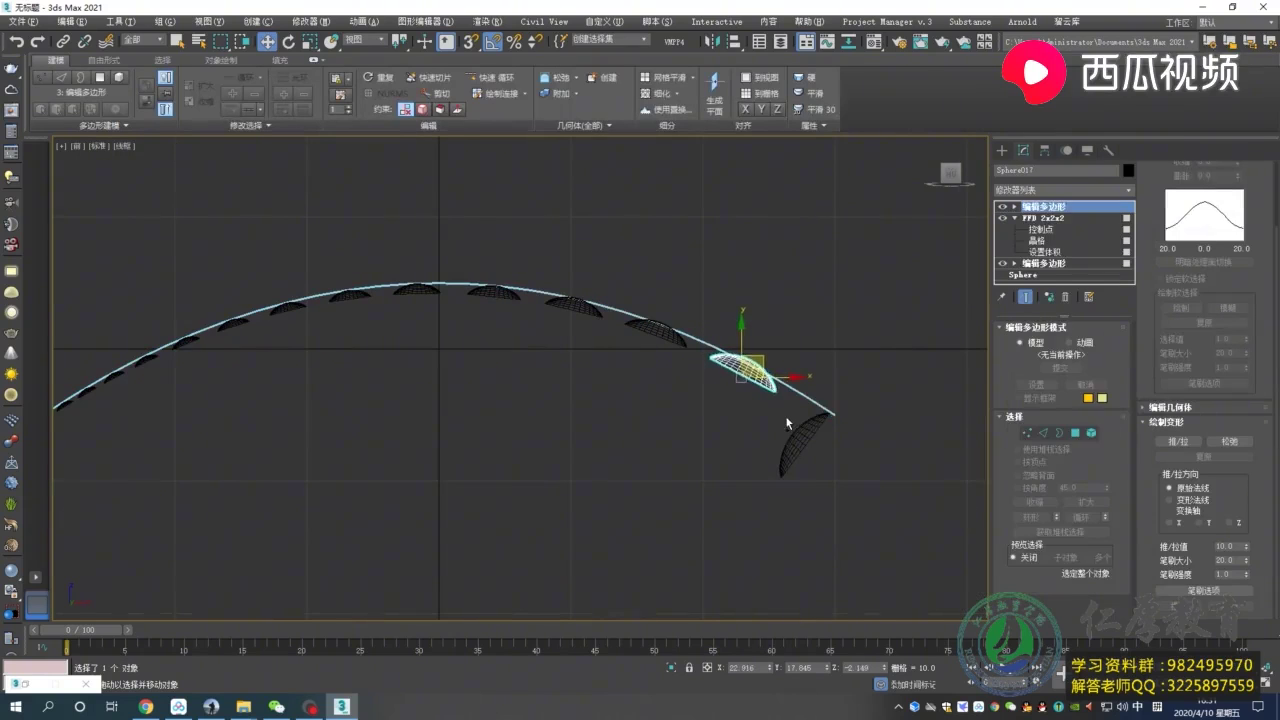
pyautogui.click(1130, 190)
pyautogui.scroll(-5, 1131, 617)
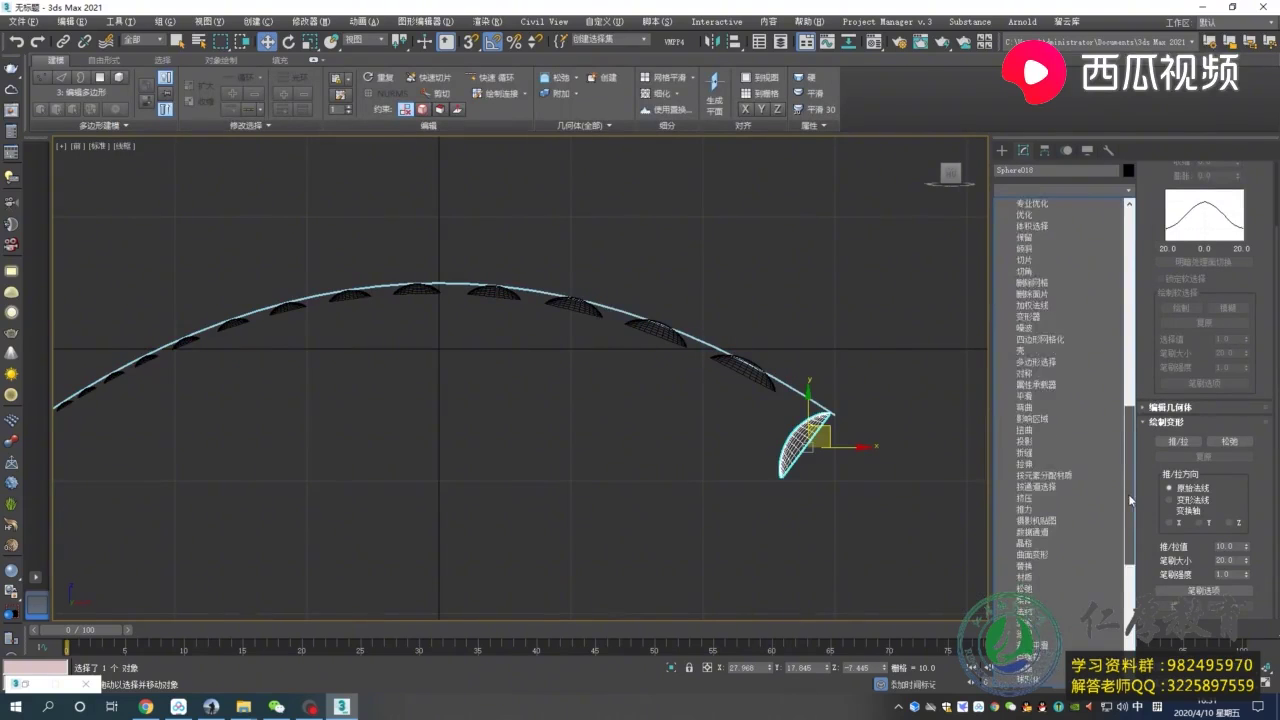
pyautogui.scroll(2, 1075, 400)
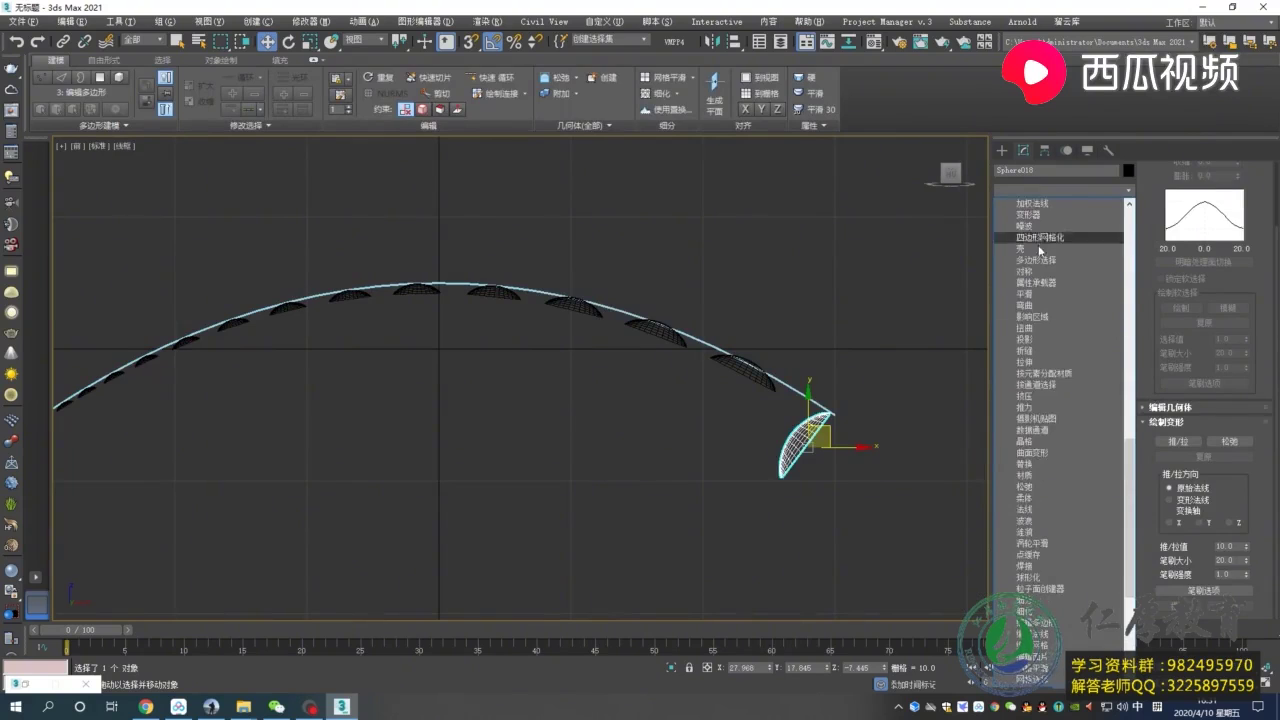
pyautogui.click(1012, 384)
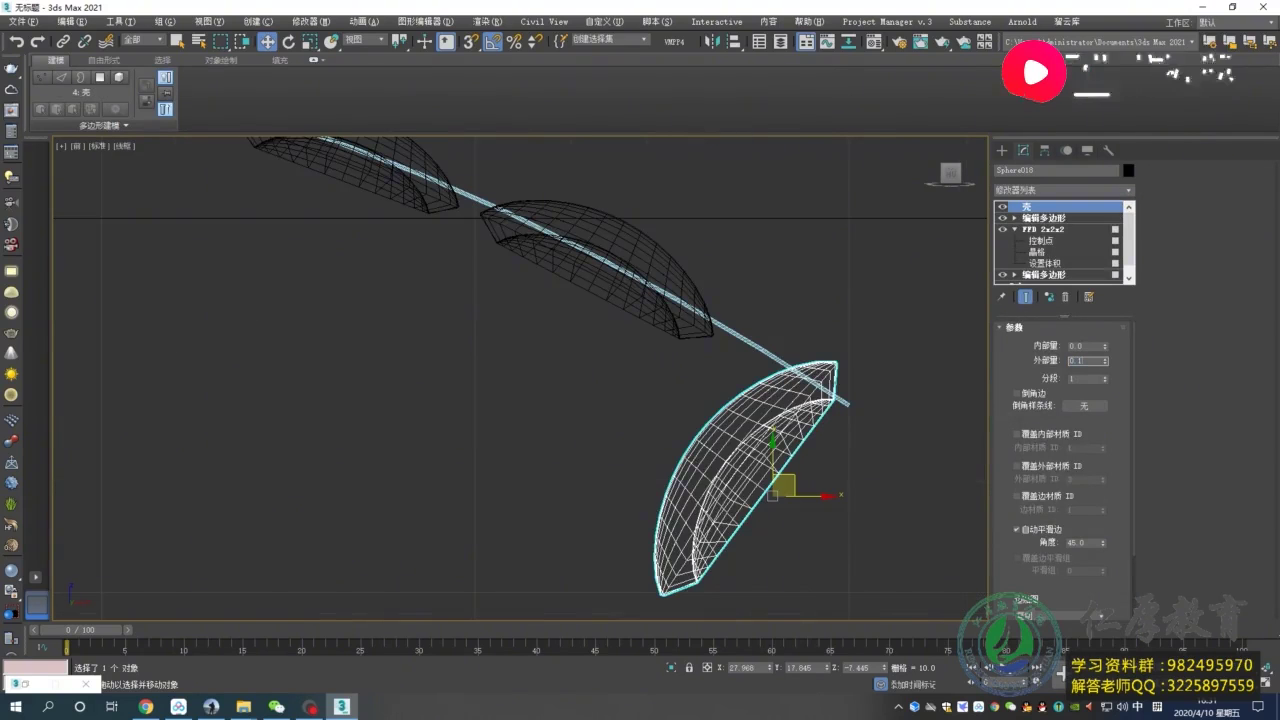
pyautogui.scroll(-8, 880, 340)
pyautogui.moveTo(640, 252)
pyautogui.keyDown('alt'); pyautogui.mouseDown(button='middle')
pyautogui.moveTo(494, 349)
pyautogui.moveTo(560, 380)
pyautogui.moveTo(640, 370)
pyautogui.moveTo(669, 330)
pyautogui.moveTo(689, 403)
pyautogui.moveTo(700, 300)
pyautogui.mouseUp(button='middle'); pyautogui.keyUp('alt')
pyautogui.press('F3')
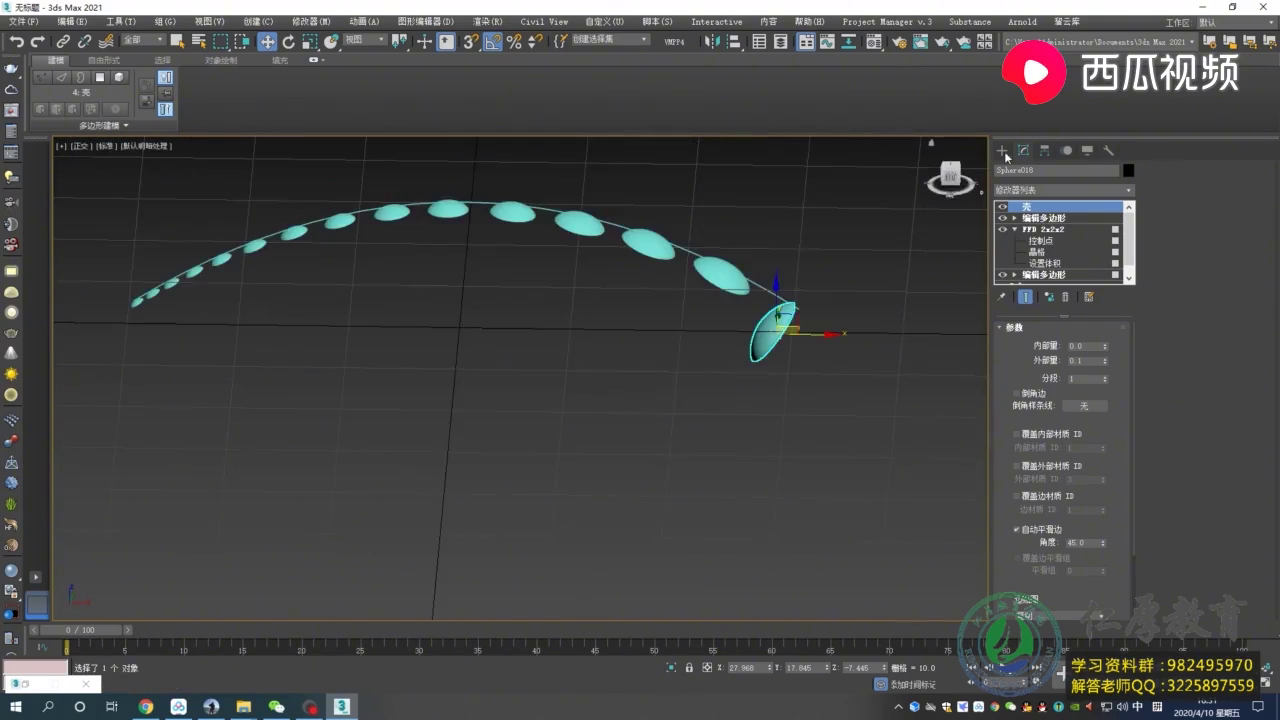
# In the front view, make one independent copy of the arc line beyond the large-shell end of the original.
pyautogui.click(700, 300)
pyautogui.press('f')
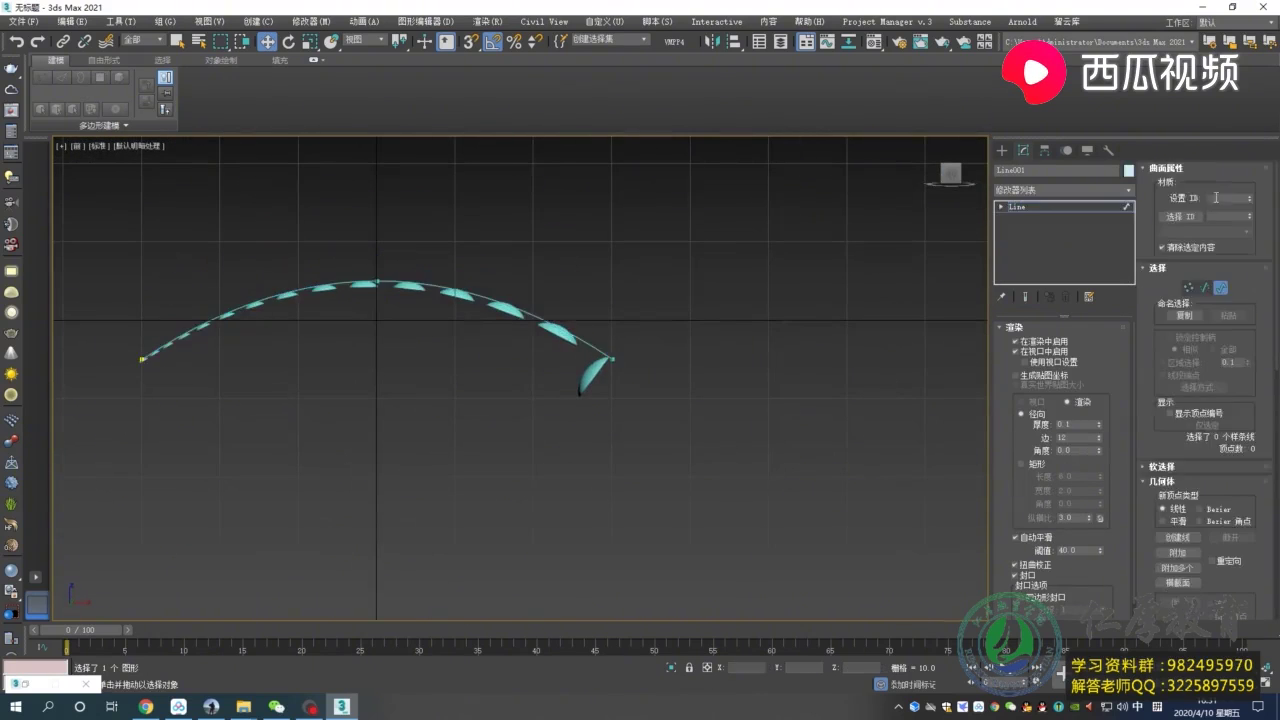
pyautogui.click(1001, 150)
pyautogui.keyDown('shift'); pyautogui.moveTo(422, 318); pyautogui.dragTo(822, 320); pyautogui.keyUp('shift')
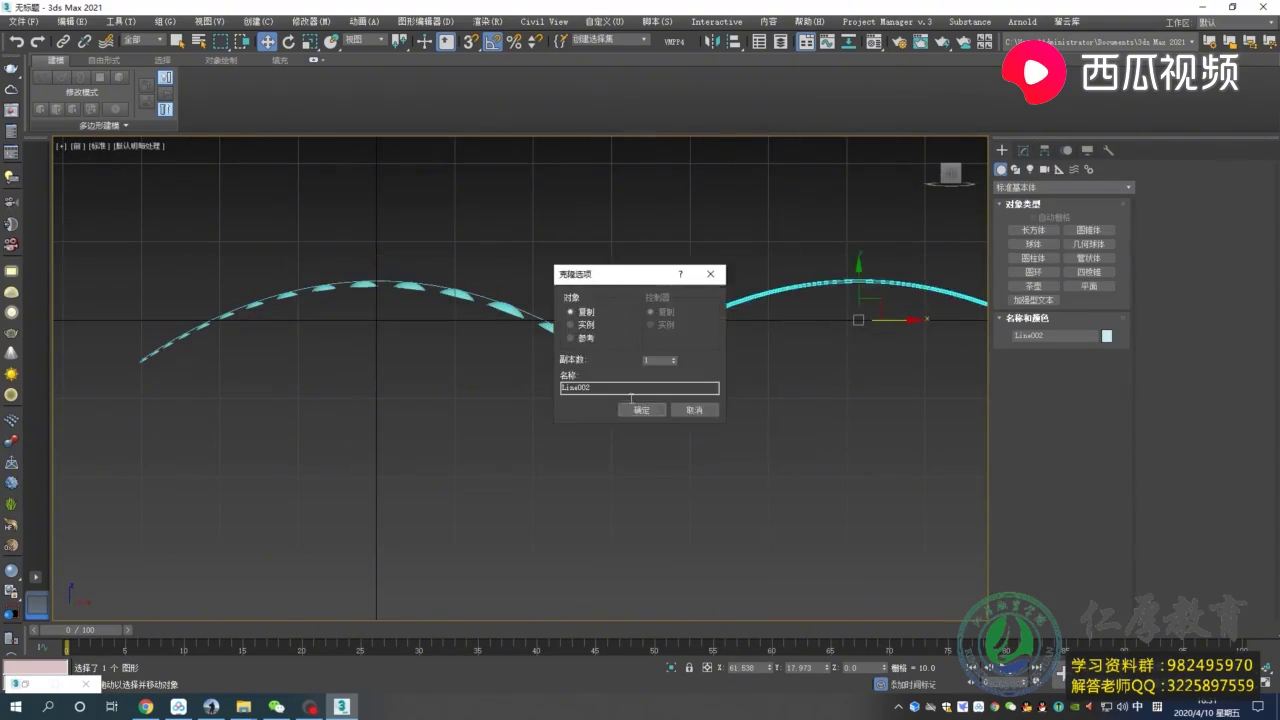
pyautogui.press('Return')
# Mirror the copied arc line about the Y axis without cloning it.
pyautogui.moveTo(841, 335); pyautogui.dragTo(557, 350, button='middle')
pyautogui.click(1023, 150)
pyautogui.click(712, 41)
pyautogui.moveTo(614, 230); pyautogui.dragTo(828, 230)
pyautogui.click(825, 299)
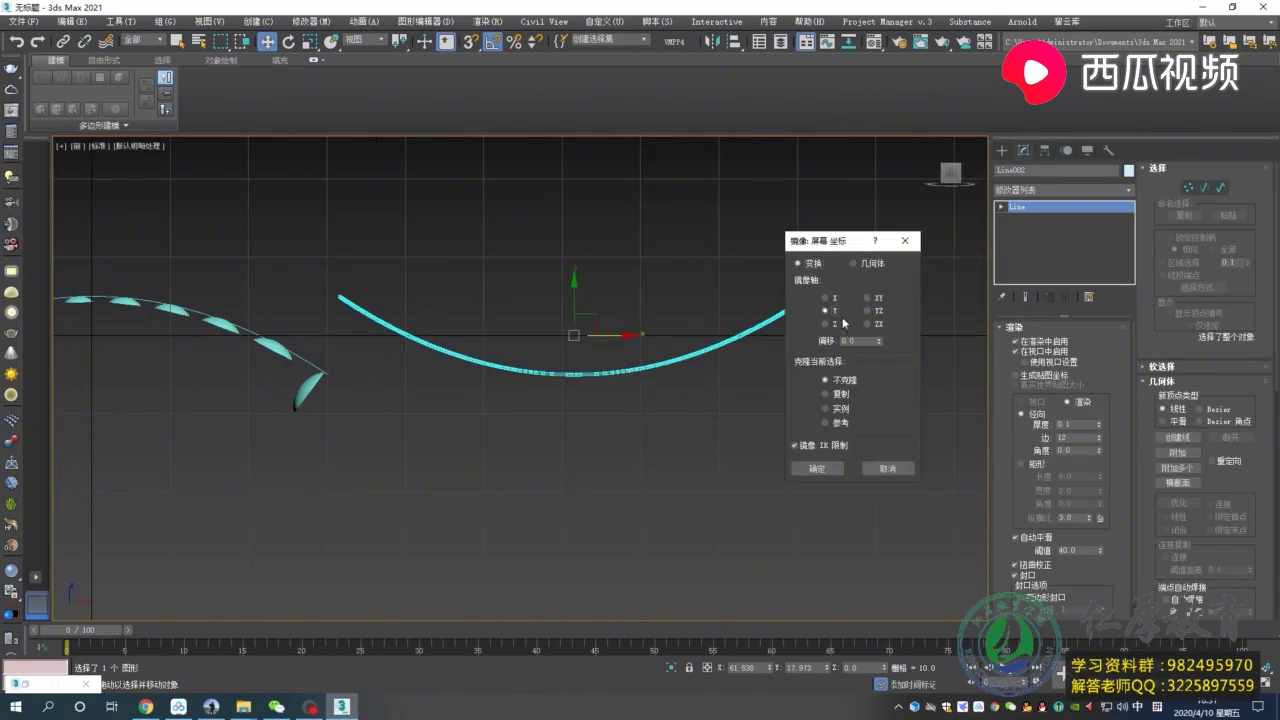
pyautogui.click(800, 460)
# Move the mirrored arc with snapping enabled so its start point lands on the first arc's end point.
pyautogui.scroll(3, 575, 297)
pyautogui.moveTo(540, 450); pyautogui.dragTo(530, 288)
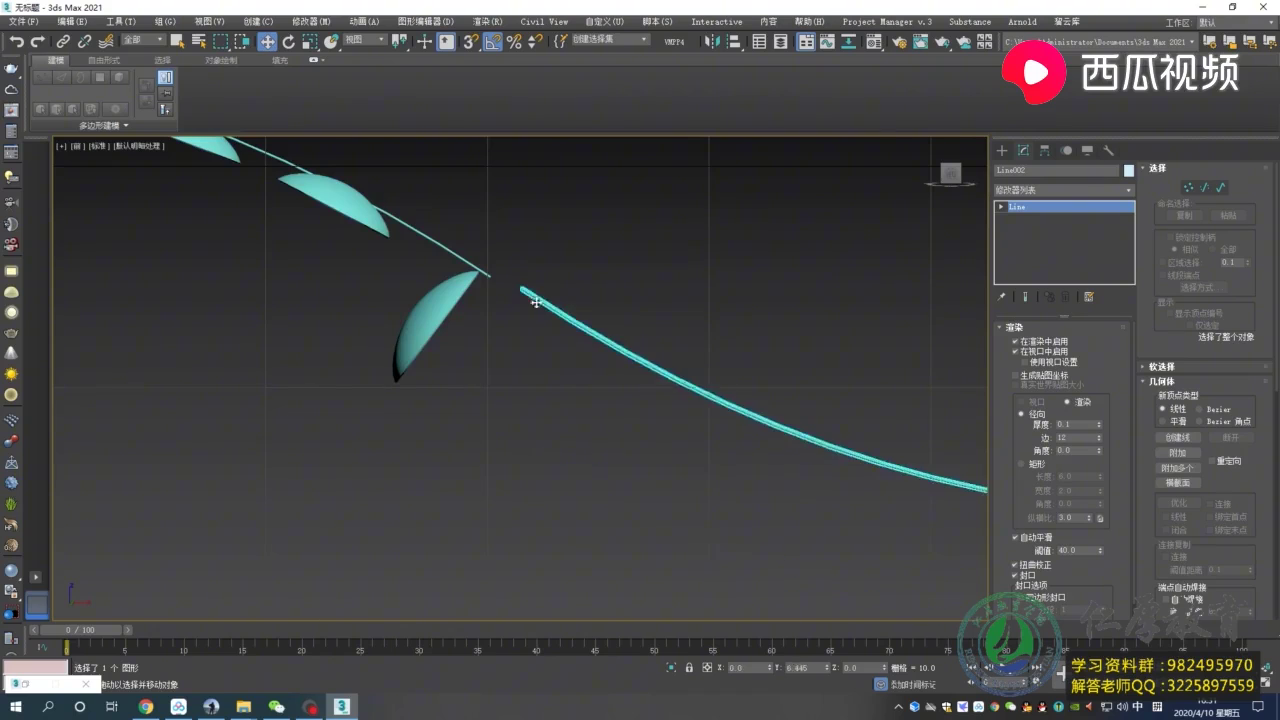
pyautogui.scroll(-3, 530, 288)
pyautogui.moveTo(830, 345); pyautogui.dragTo(875, 332)
pyautogui.scroll(4, 694, 299)
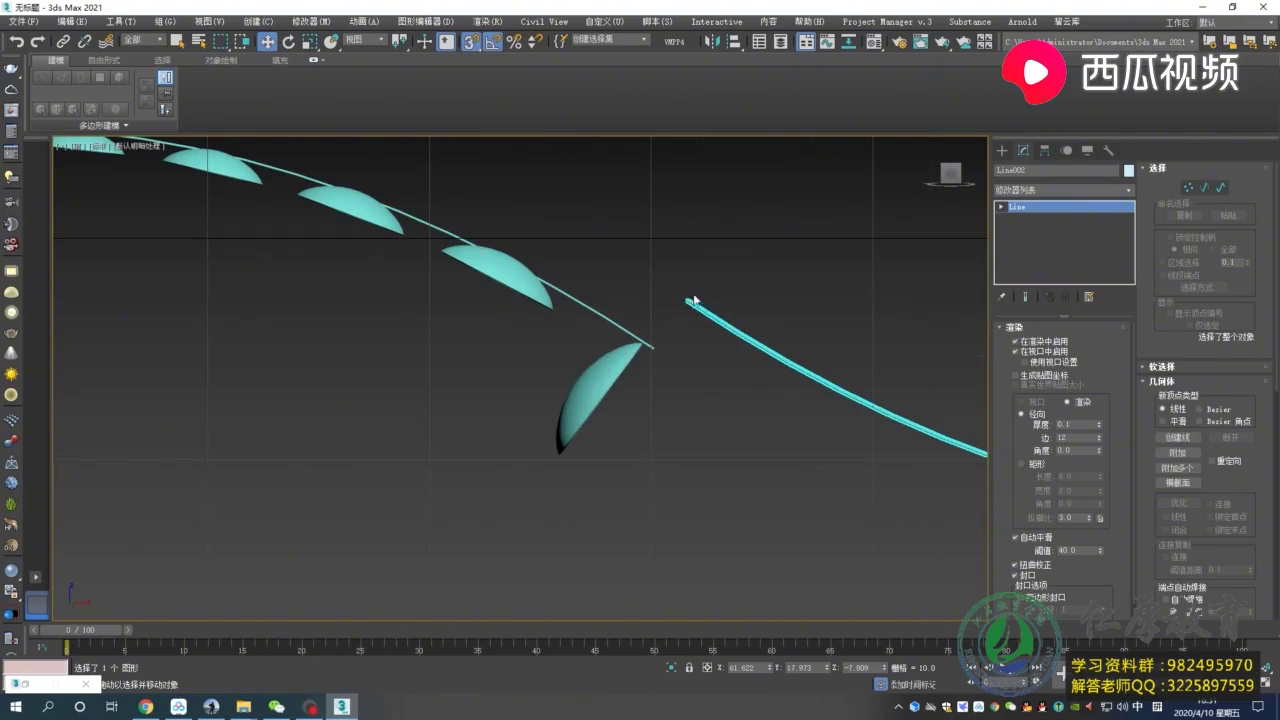
pyautogui.rightClick(470, 41)
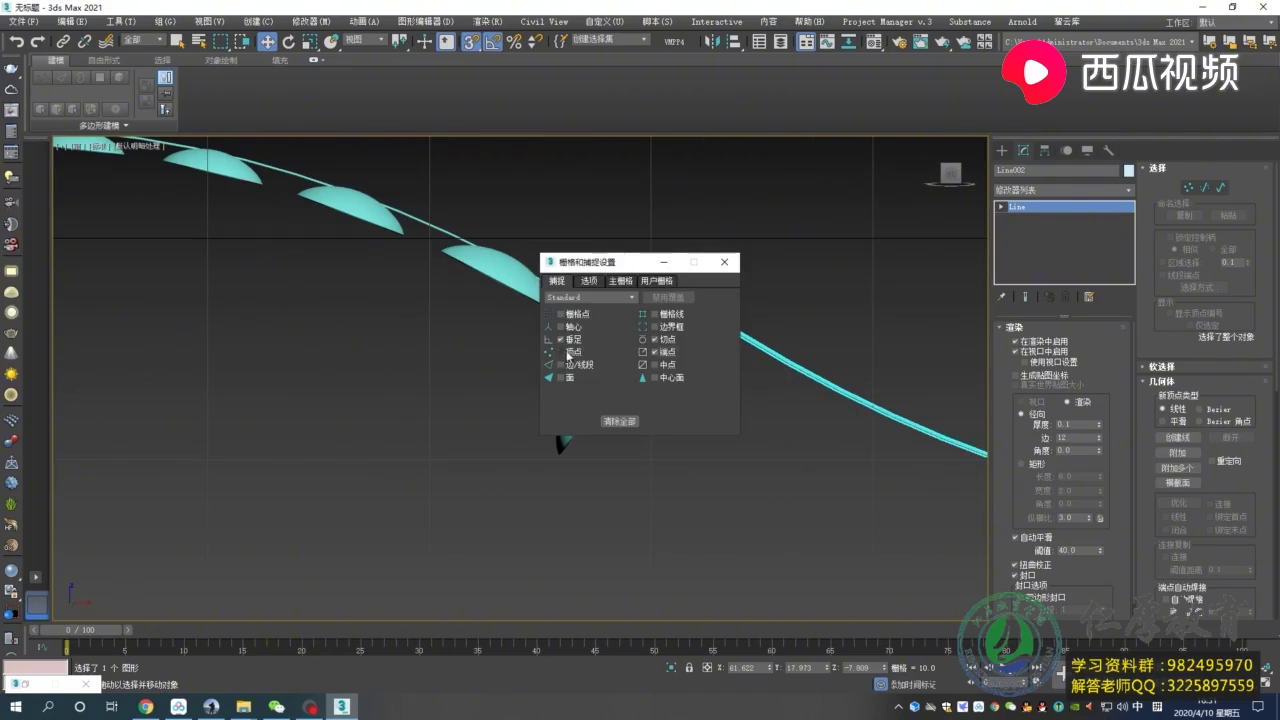
pyautogui.click(589, 281)
pyautogui.click(724, 262)
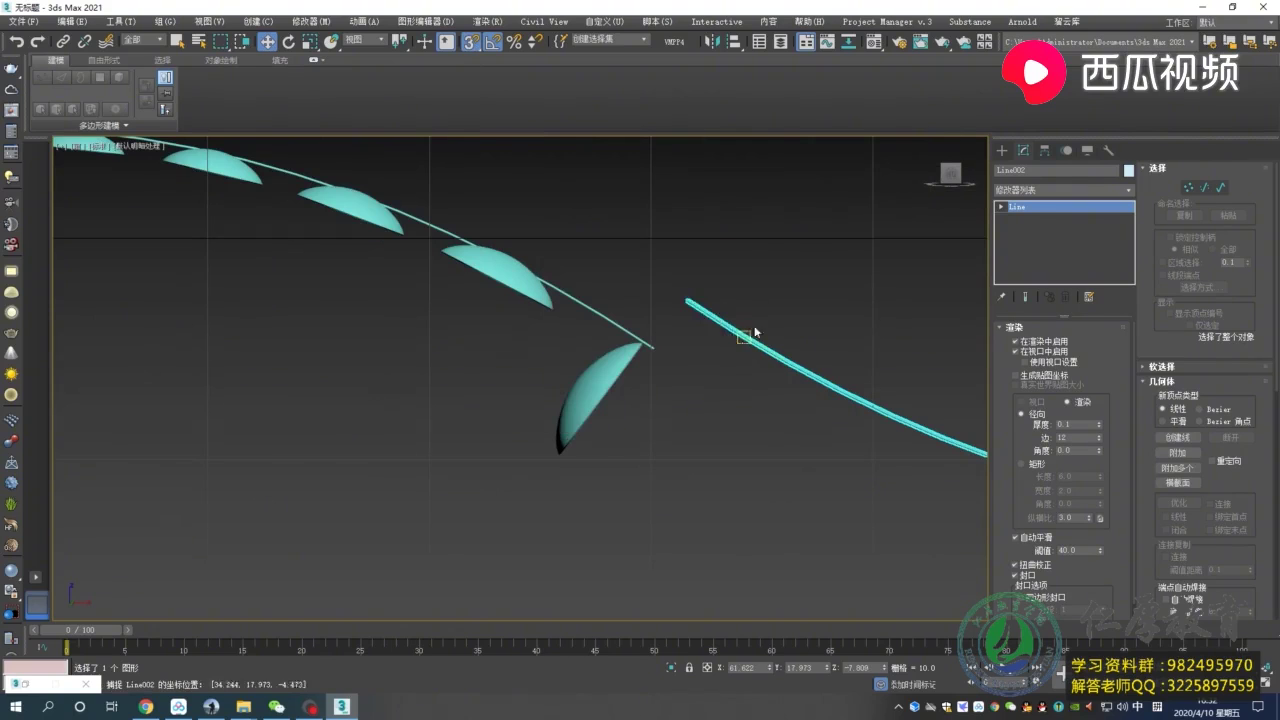
pyautogui.moveTo(686, 300); pyautogui.dragTo(655, 347)
# Attach the first arc to the mirrored arc and select the two coincident vertices at their joint.
pyautogui.scroll(-5, 472, 290)
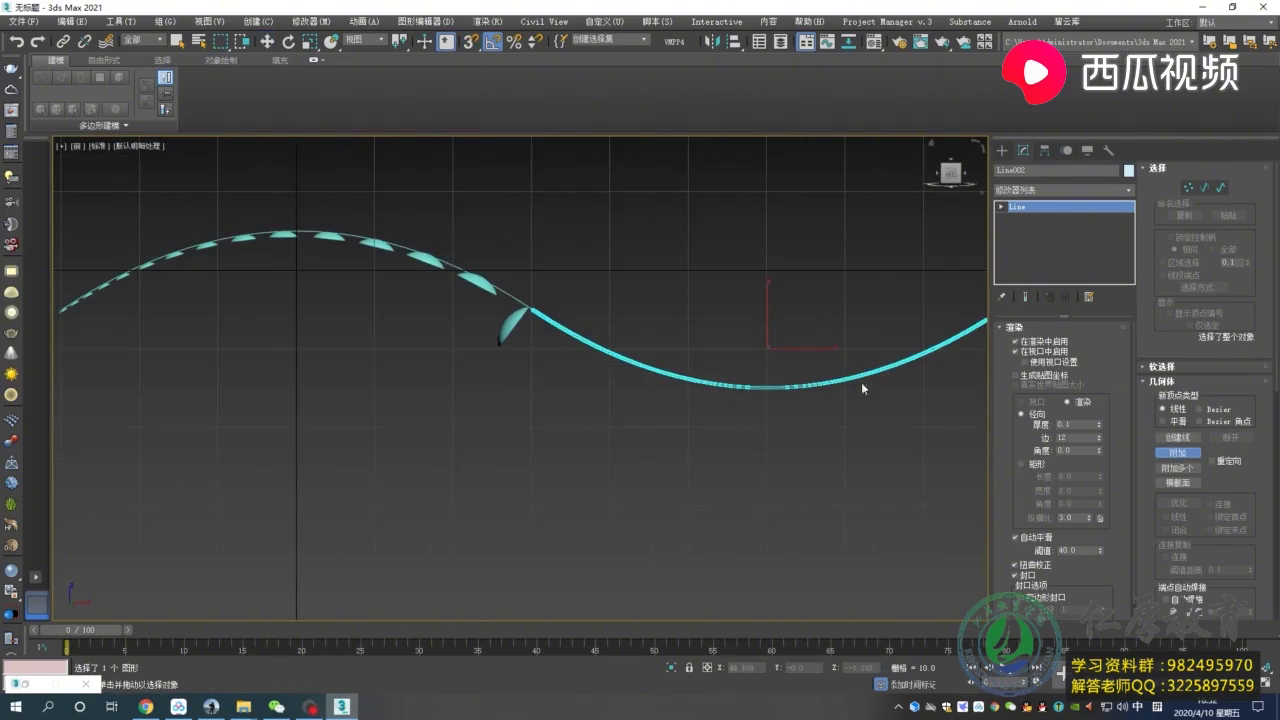
pyautogui.click(500, 292)
pyautogui.scroll(5, 520, 300)
pyautogui.press('1')
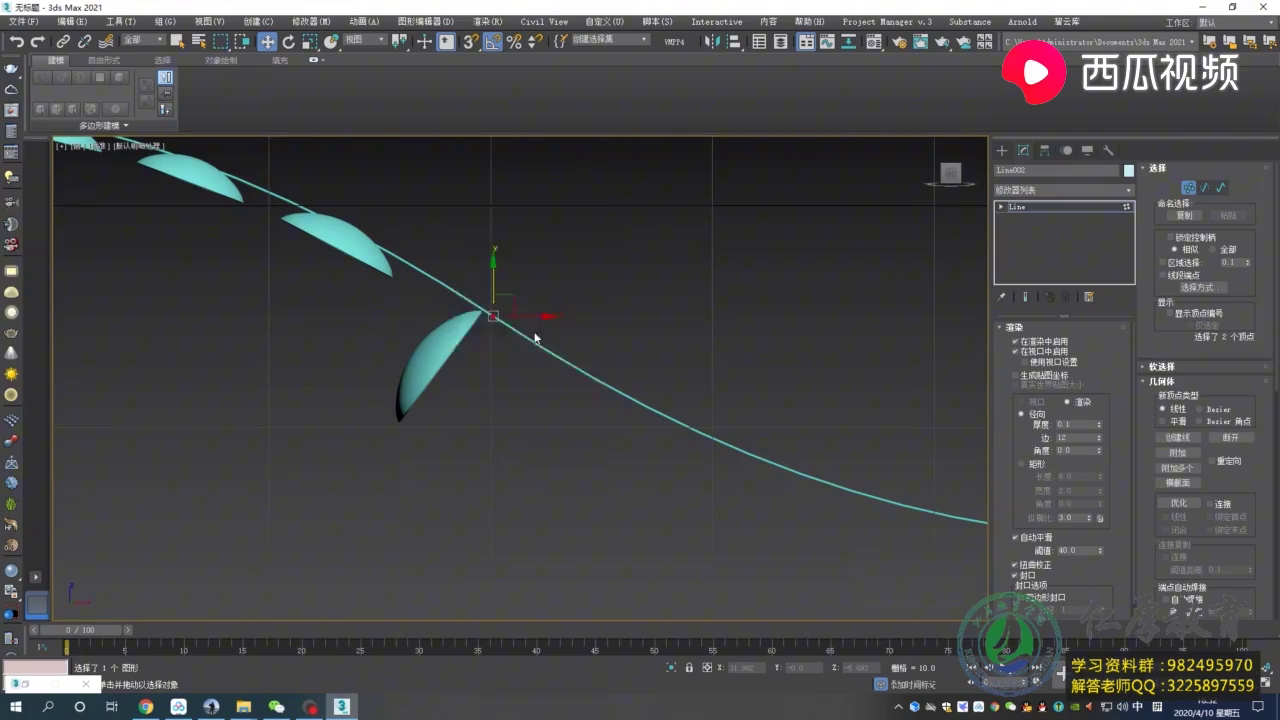
pyautogui.scroll(-4, 500, 310)
pyautogui.press('w')
pyautogui.scroll(2, 571, 309)
pyautogui.click(569, 332)
pyautogui.scroll(-2, 569, 332)
# Select the largest shell at the joint and add an Edit Poly modifier above its Shell modifier.
pyautogui.hotkey('ctrl', 'a')
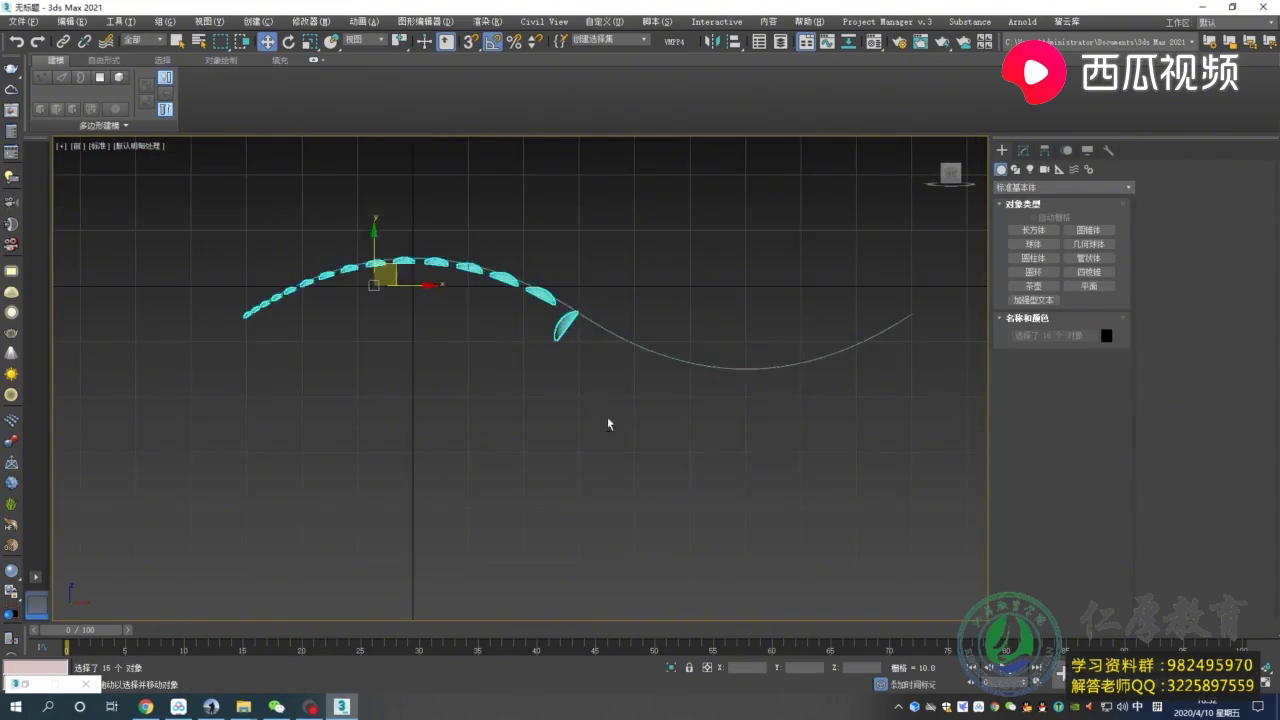
pyautogui.press('z')
pyautogui.click(672, 432)
pyautogui.click(1044, 150)
pyautogui.click(1092, 244)
pyautogui.click(1023, 150)
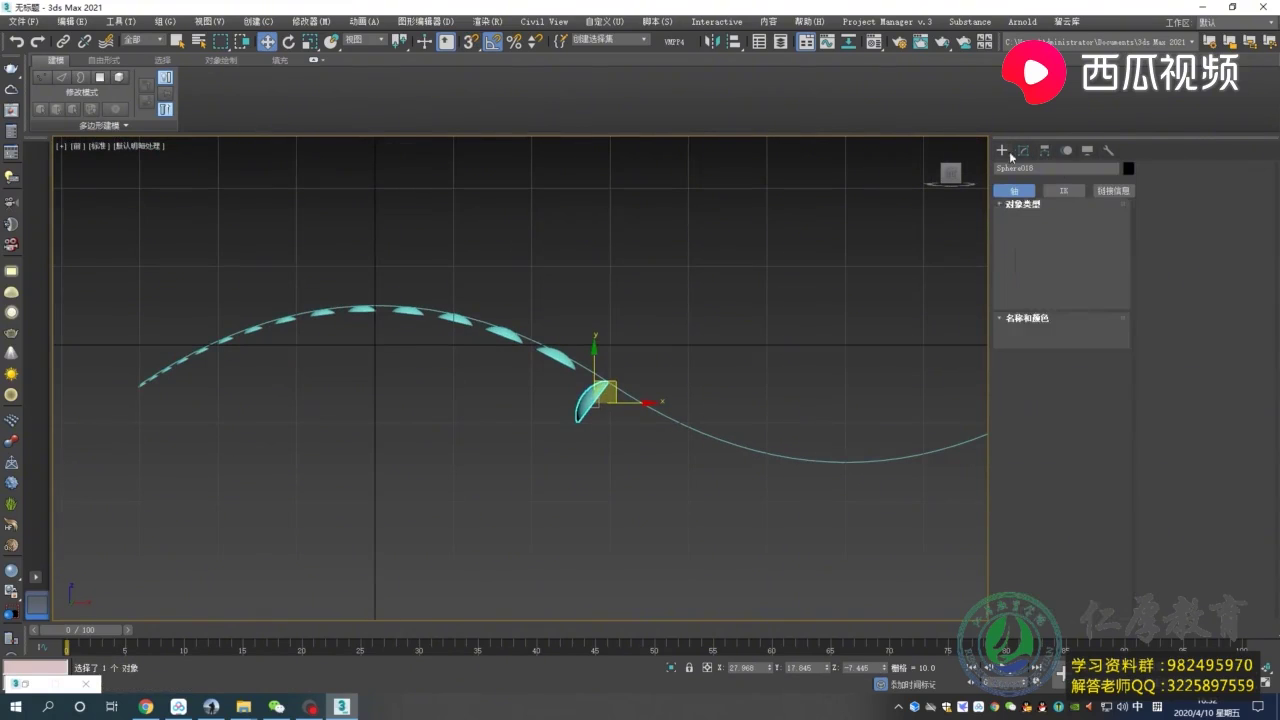
pyautogui.click(100, 125)
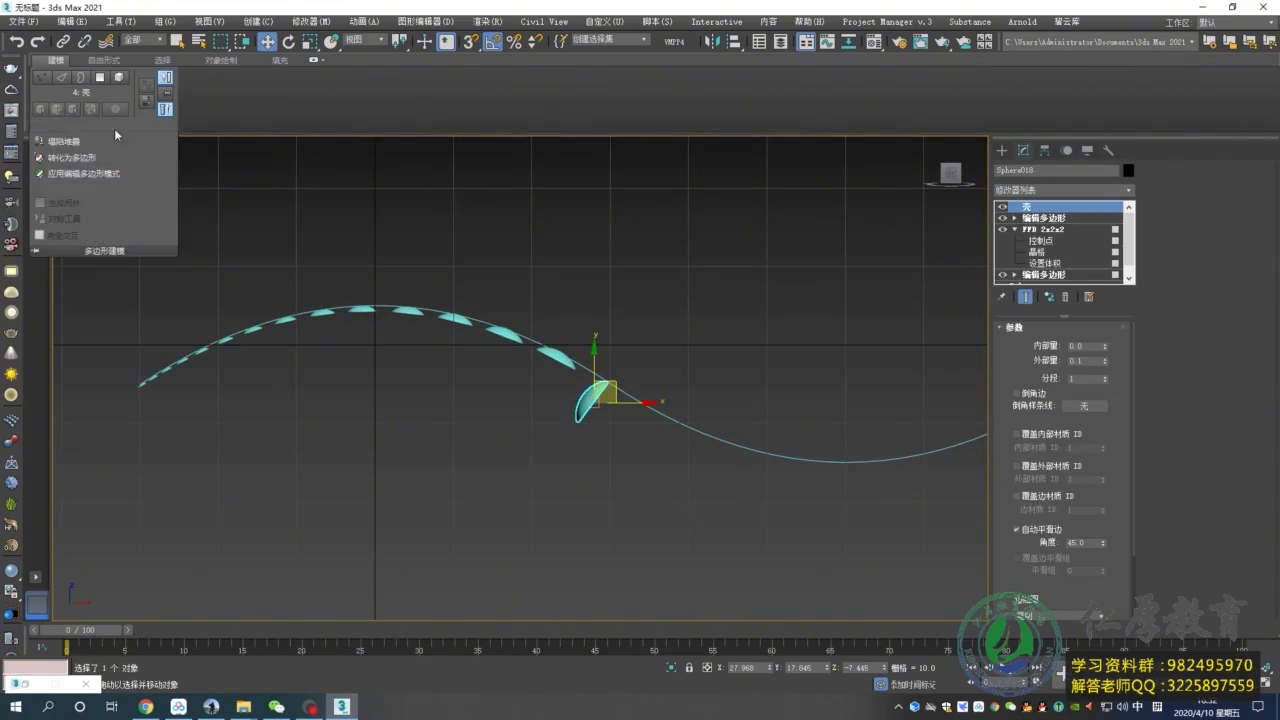
# Select all the shells together and make their instanced modifiers unique.
pyautogui.hotkey('ctrl', 'a')
pyautogui.keyDown('alt'); pyautogui.click(627, 403); pyautogui.keyUp('alt')
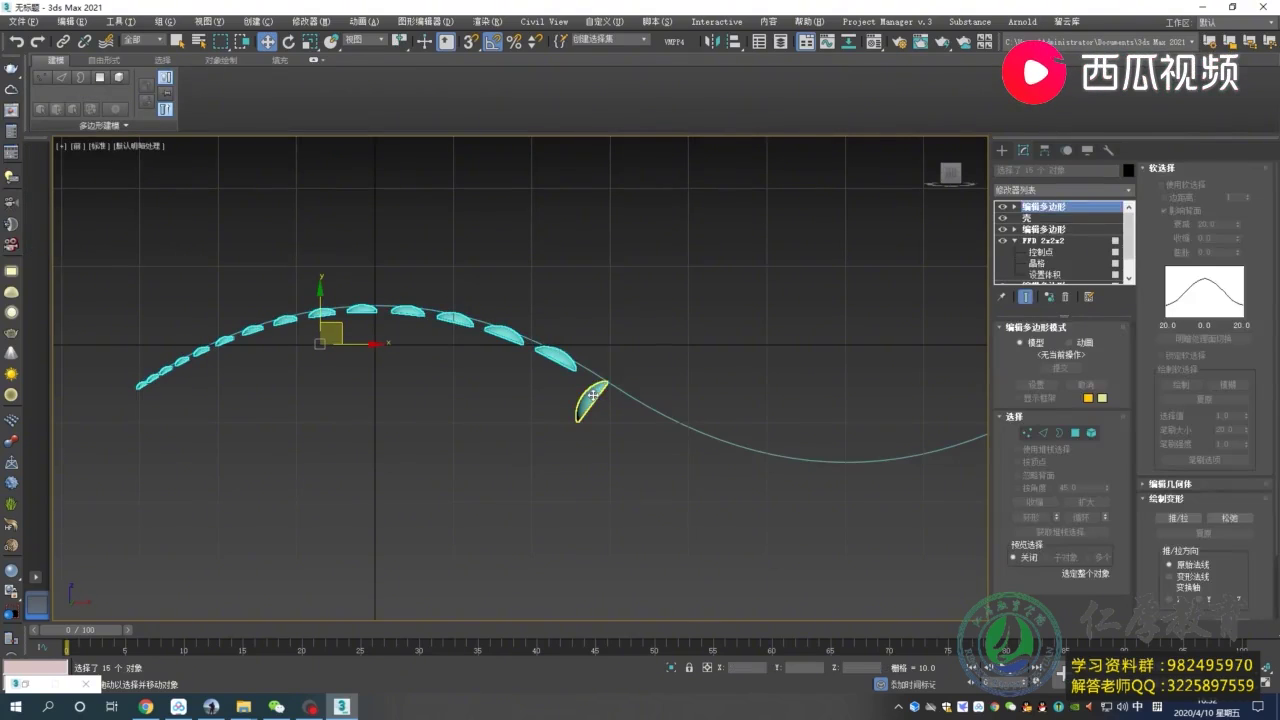
pyautogui.click(680, 409)
# Select the largest shell at the joint and attach all the other listed objects, including the wire.
pyautogui.click(592, 398)
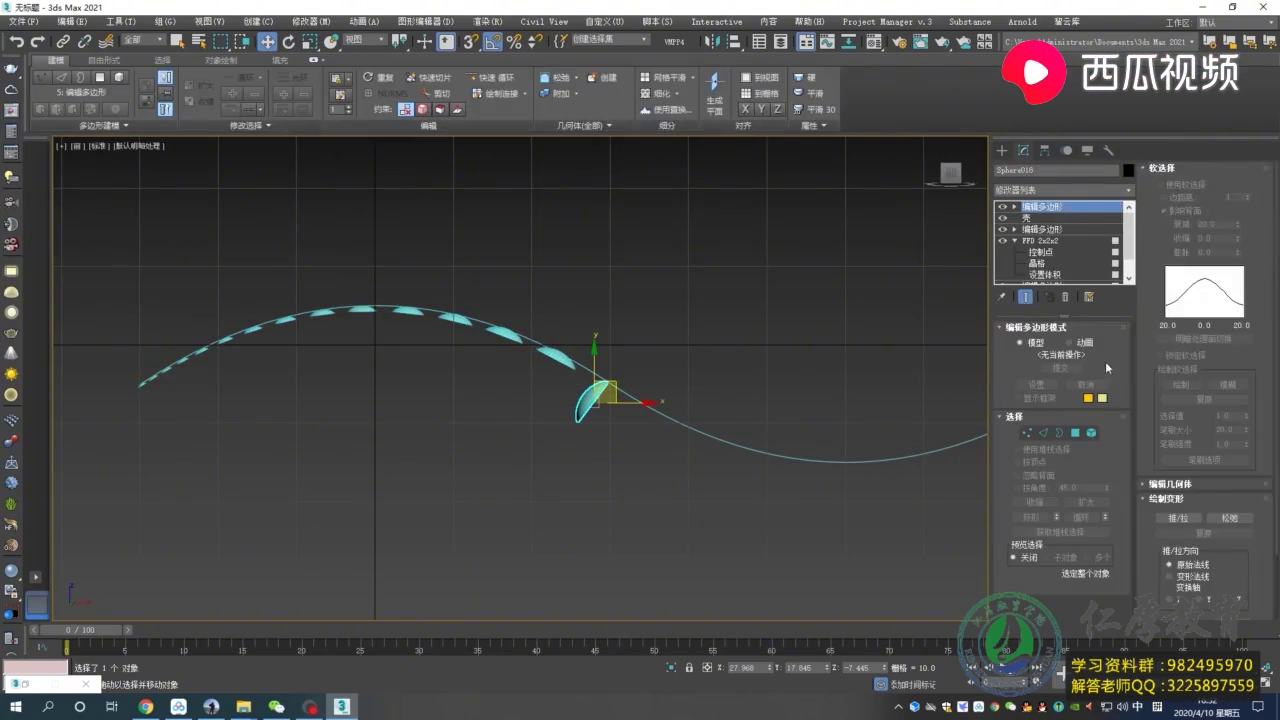
pyautogui.click(1180, 485)
pyautogui.press('h')
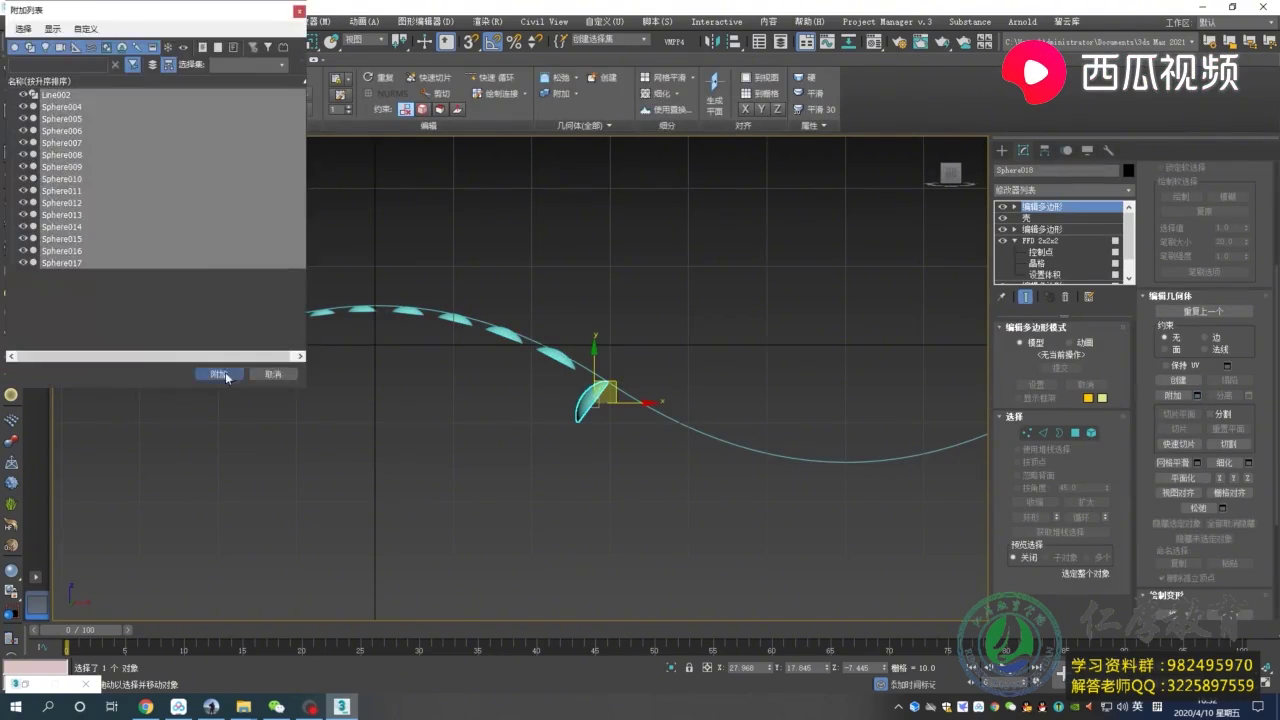
pyautogui.click(215, 370)
pyautogui.scroll(2, 611, 376)
pyautogui.scroll(-3, 611, 376)
pyautogui.scroll(2, 656, 383)
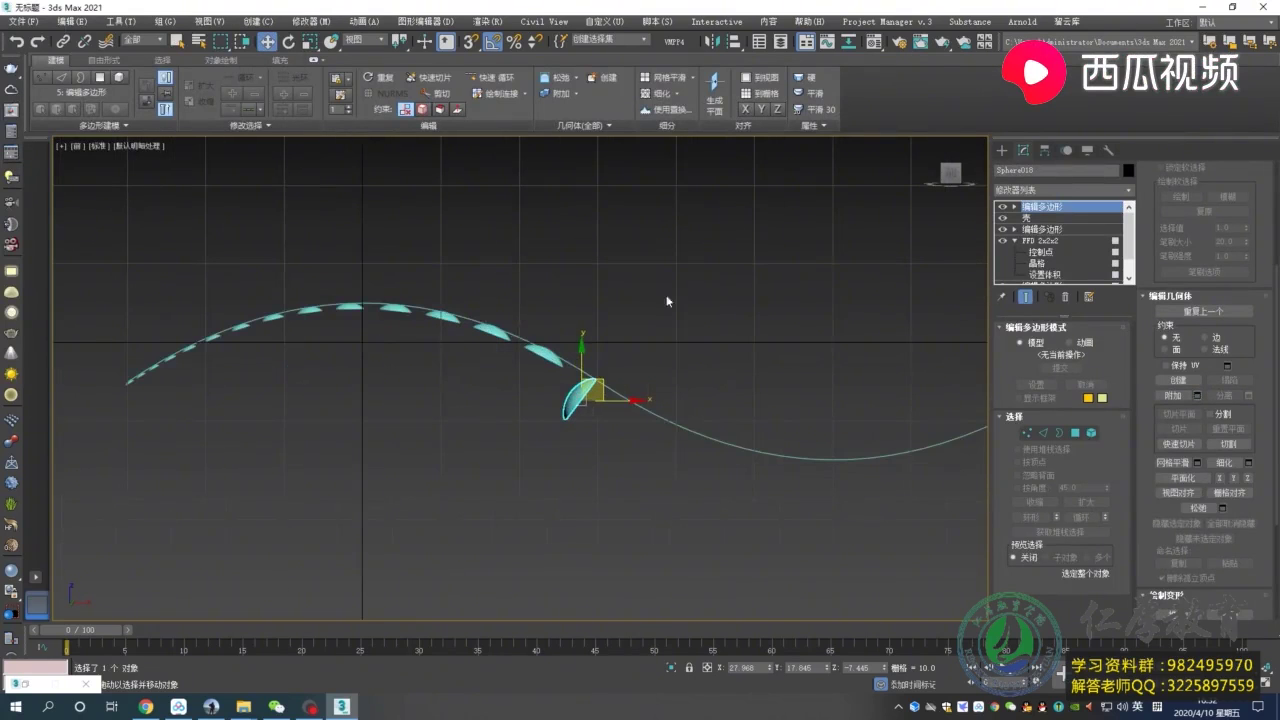
# Undo the attach that included the wire and attach only the other shells to the largest shell.
pyautogui.hotkey('ctrl', 'z')
pyautogui.hotkey('ctrl', 'z')
pyautogui.hotkey('ctrl', 'z')
pyautogui.press('h')
pyautogui.press('Return')
pyautogui.click(657, 204)
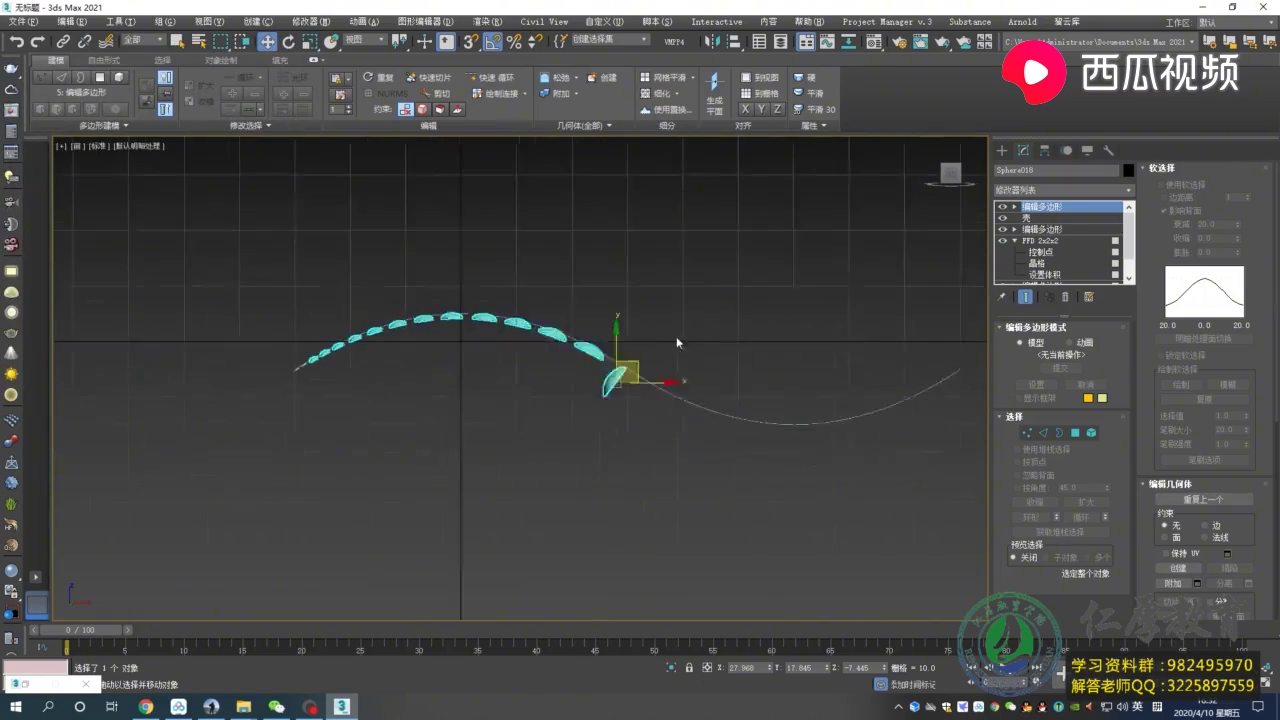
# Select the wire, the merged shells and the remaining scene objects together.
pyautogui.keyDown('ctrl'); pyautogui.click(561, 397); pyautogui.keyUp('ctrl')
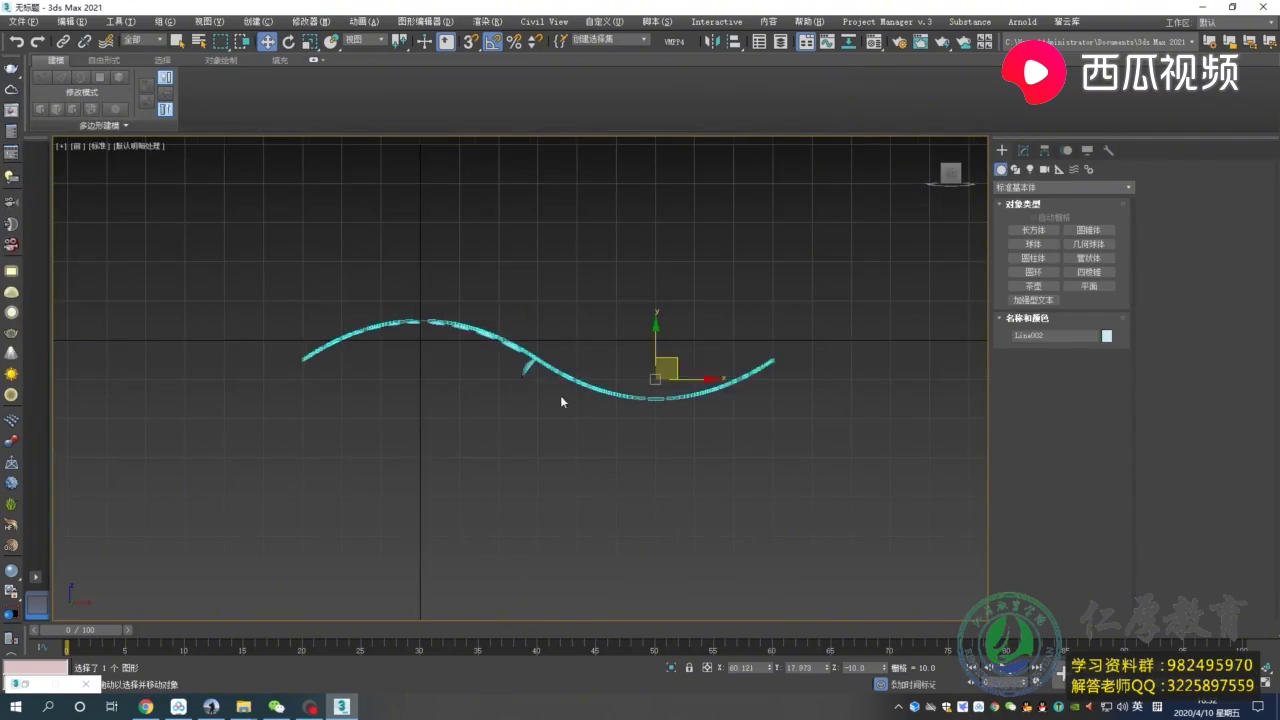
pyautogui.moveTo(491, 347); pyautogui.dragTo(480, 347, button='middle')
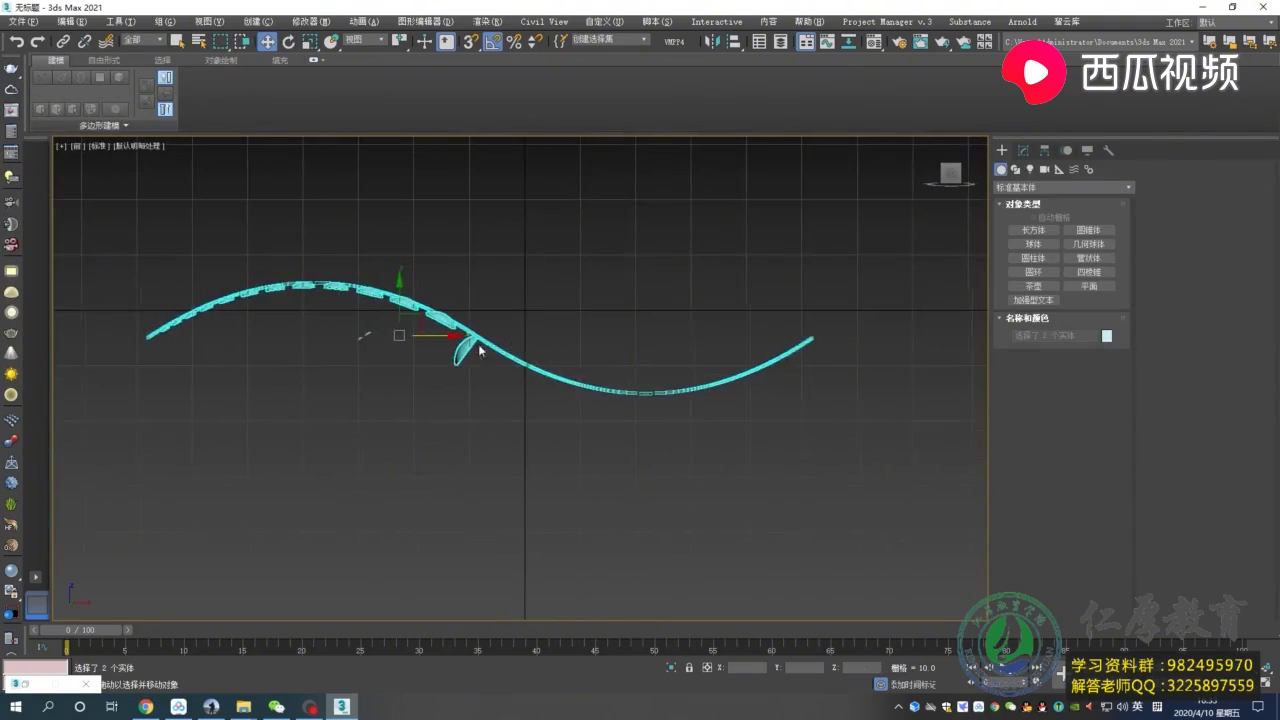
pyautogui.scroll(3, 370, 338)
pyautogui.scroll(-3, 961, 414)
pyautogui.keyDown('ctrl'); pyautogui.moveTo(961, 421); pyautogui.dragTo(961, 418); pyautogui.keyUp('ctrl')
pyautogui.scroll(-2, 961, 418)
pyautogui.moveTo(680, 408); pyautogui.dragTo(477, 368)
# Enable snapping to grid points and move the selected objects so the wire's joint lies on the grid's vertical zero axis.
pyautogui.scroll(3, 735, 372)
pyautogui.press('s')
pyautogui.rightClick(471, 46)
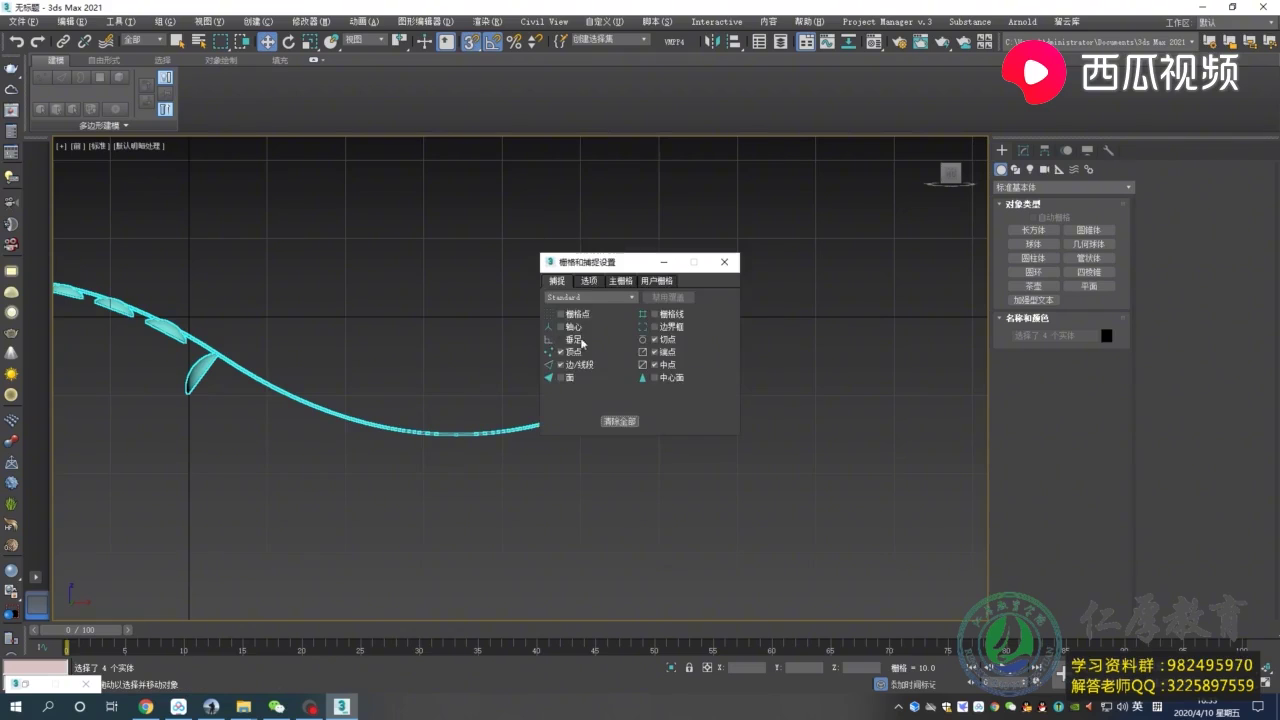
pyautogui.click(721, 263)
pyautogui.scroll(-3, 660, 330)
pyautogui.scroll(4, 349, 371)
pyautogui.scroll(-2, 550, 372)
# Move the merged shells' pivot to X 0 and Y 0.
pyautogui.click(598, 382)
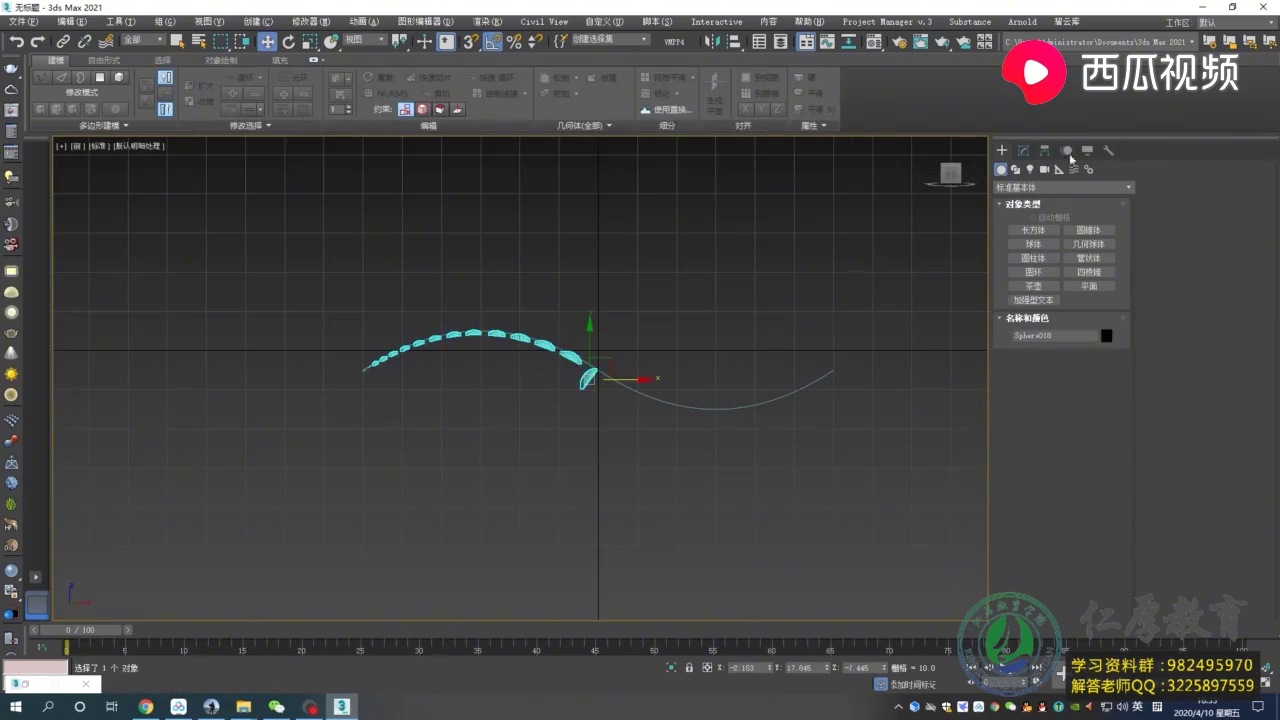
pyautogui.click(1045, 150)
pyautogui.click(1049, 250)
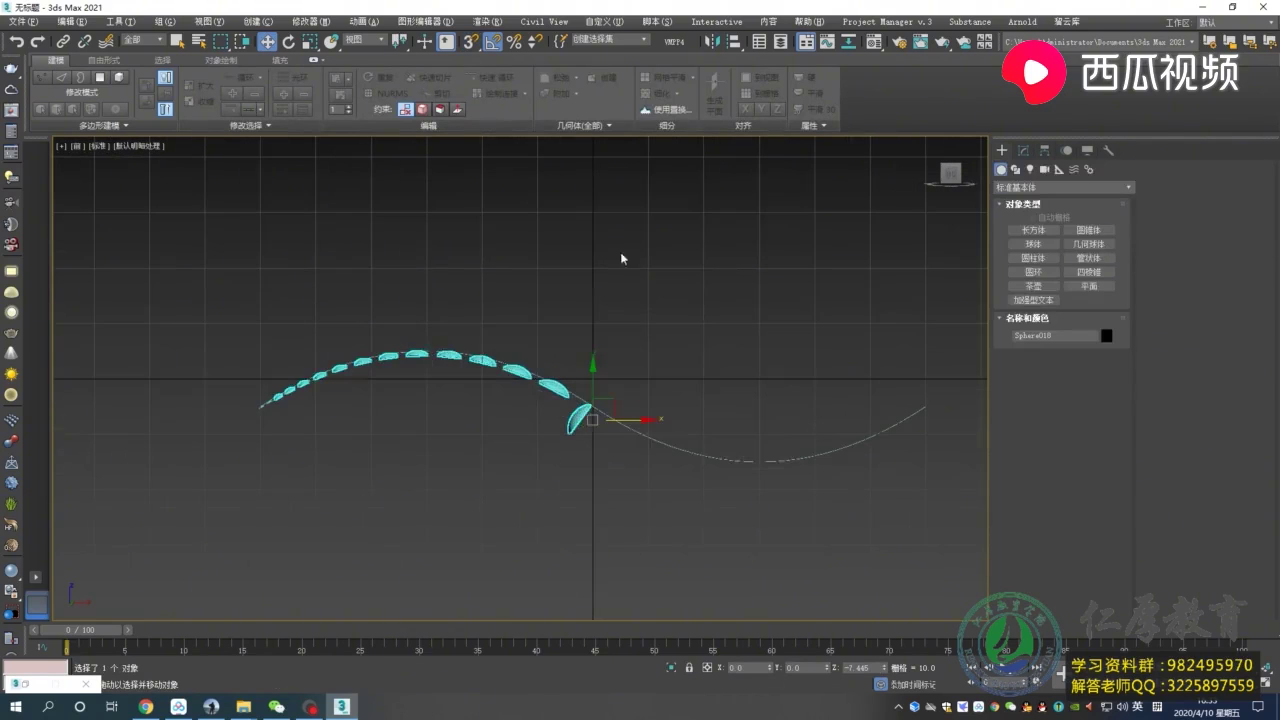
# Try to mirror the merged shells as a copy on the XY axes and fit the copy to the second arc.
pyautogui.click(714, 41)
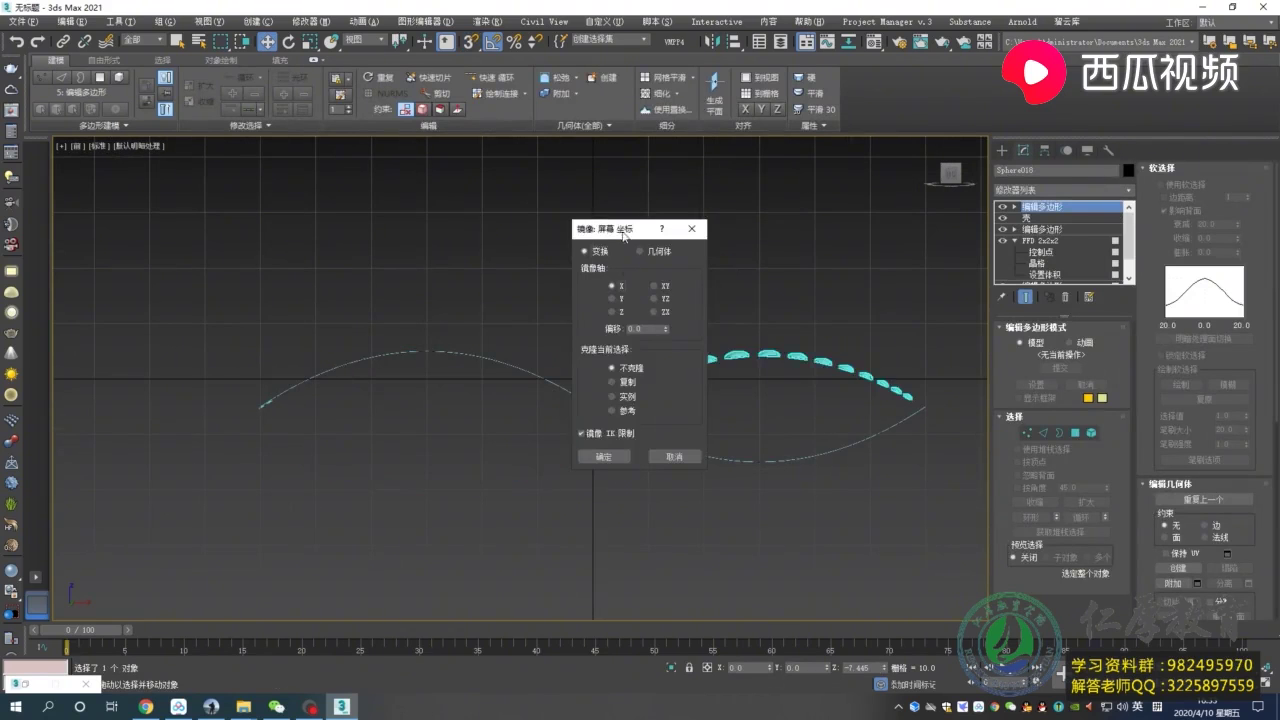
pyautogui.moveTo(623, 238); pyautogui.dragTo(715, 246)
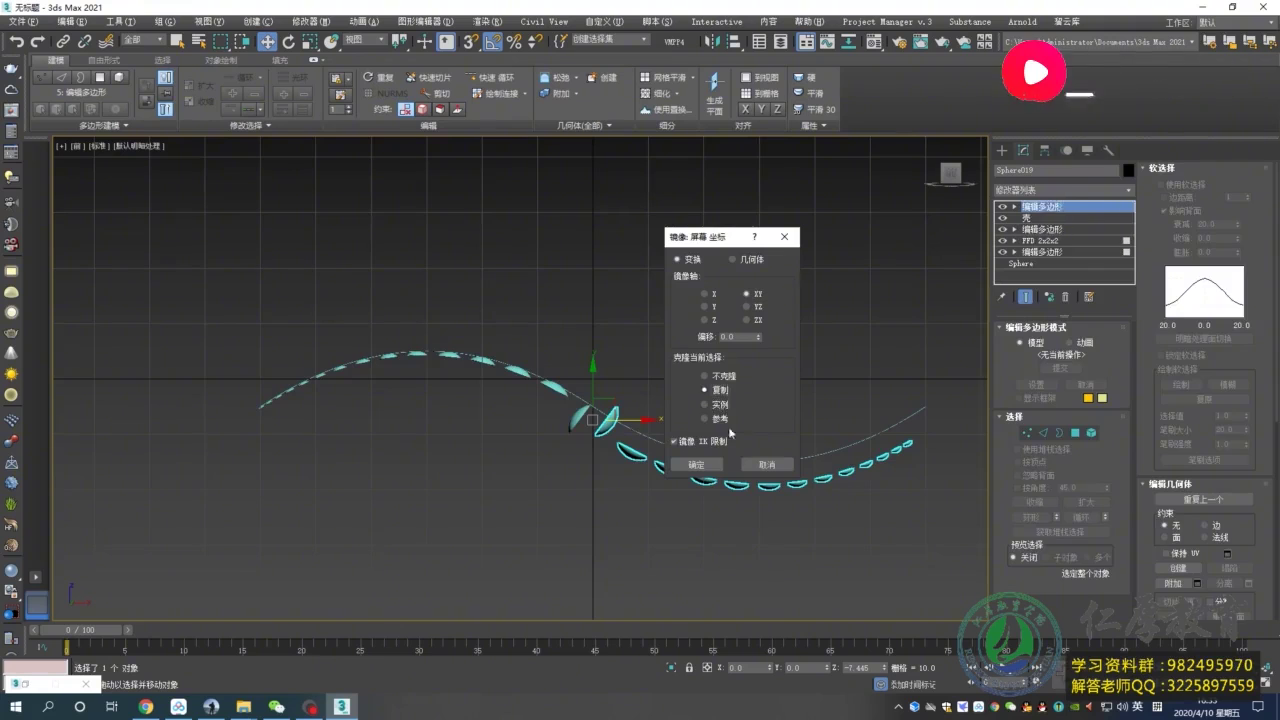
pyautogui.click(696, 464)
pyautogui.scroll(2, 700, 465)
pyautogui.moveTo(771, 380); pyautogui.dragTo(560, 400, button='middle')
pyautogui.scroll(-3, 669, 417)
pyautogui.moveTo(538, 424); pyautogui.dragTo(514, 416)
pyautogui.hotkey('ctrl', 'z')
pyautogui.hotkey('ctrl', 'z')
# Reset the merged shells' pivot to X 0 and mirror a copy of the shells on the XY axes onto the second arc.
pyautogui.click(1044, 150)
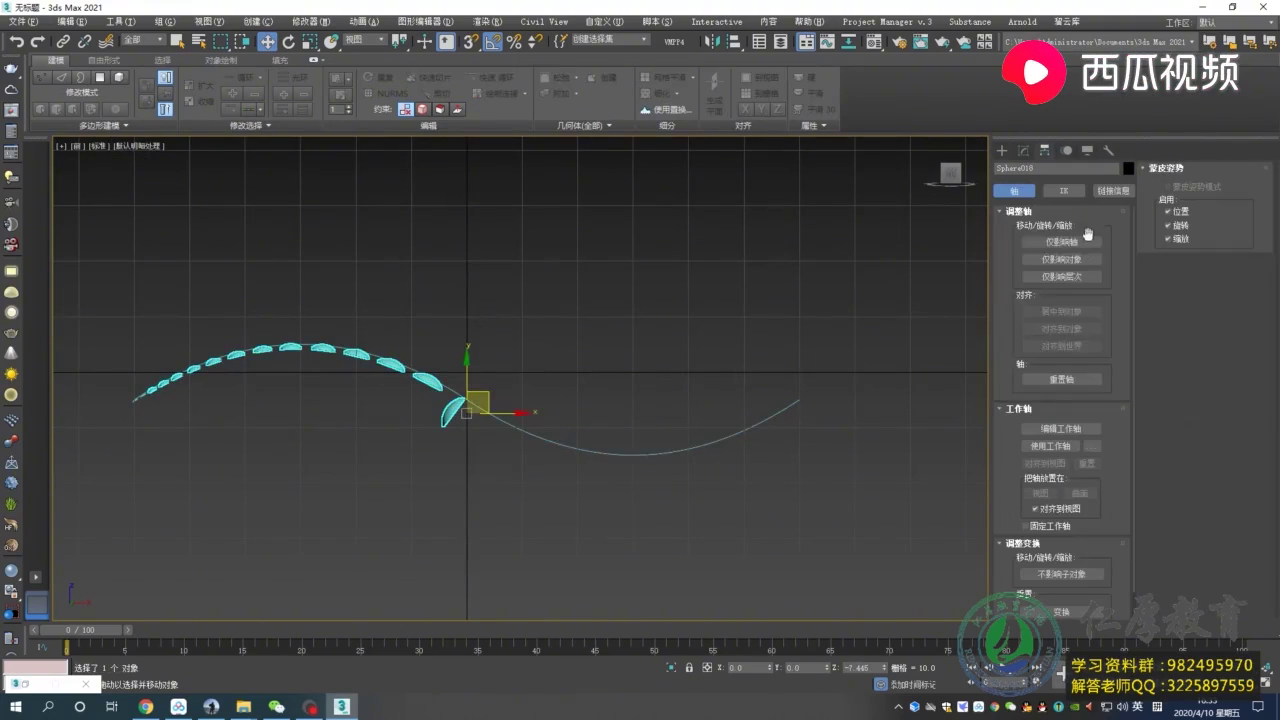
pyautogui.click(1072, 346)
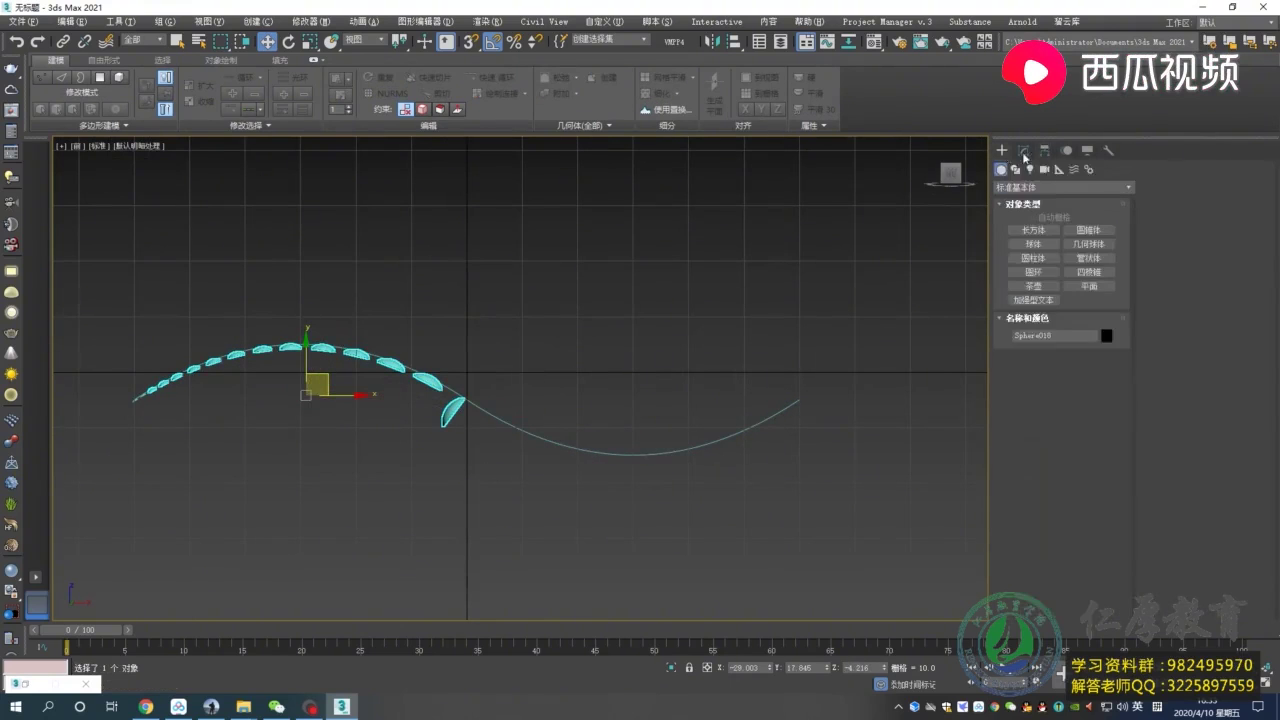
pyautogui.click(709, 41)
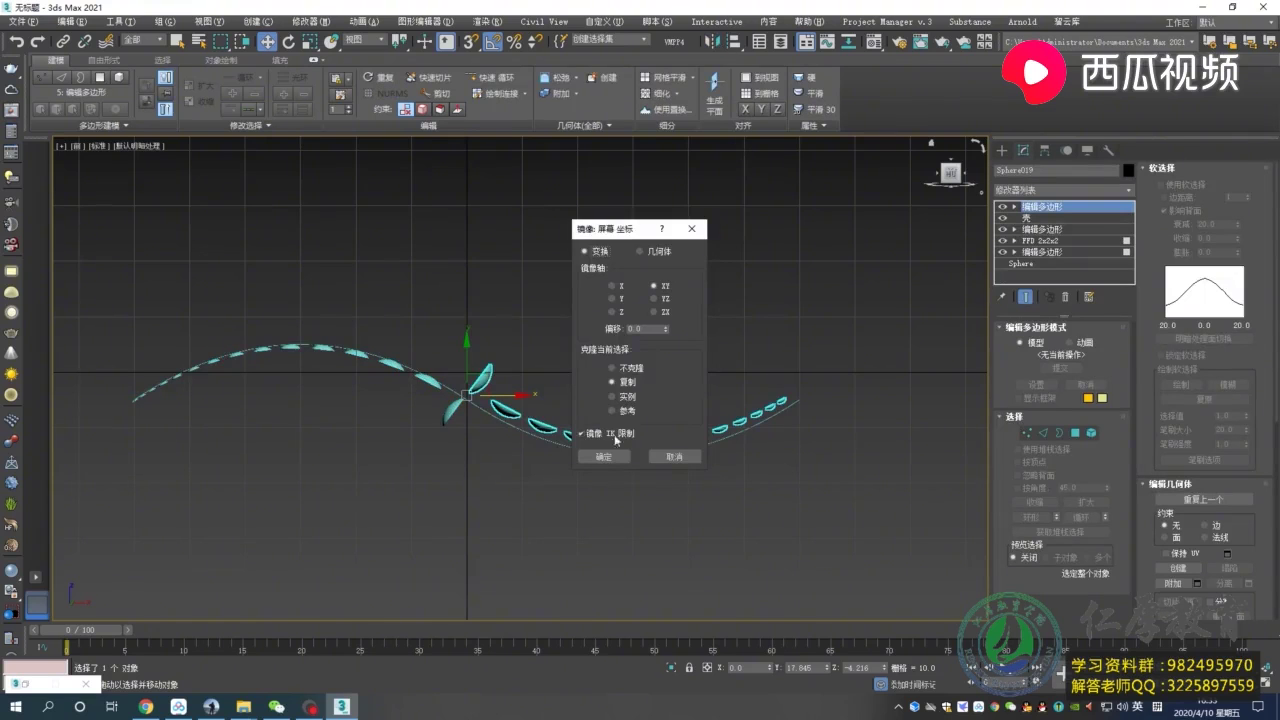
pyautogui.click(603, 456)
pyautogui.moveTo(478, 384); pyautogui.dragTo(495, 378)
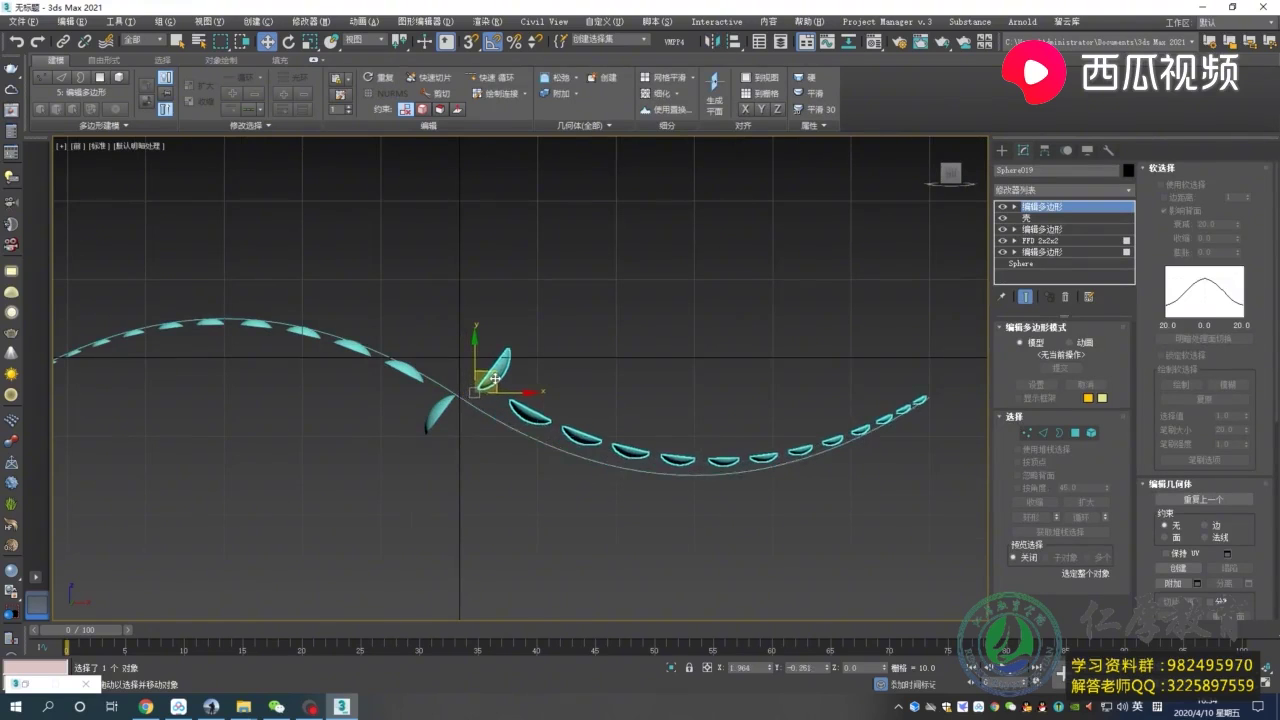
pyautogui.scroll(-3, 586, 386)
pyautogui.scroll(3, 540, 380)
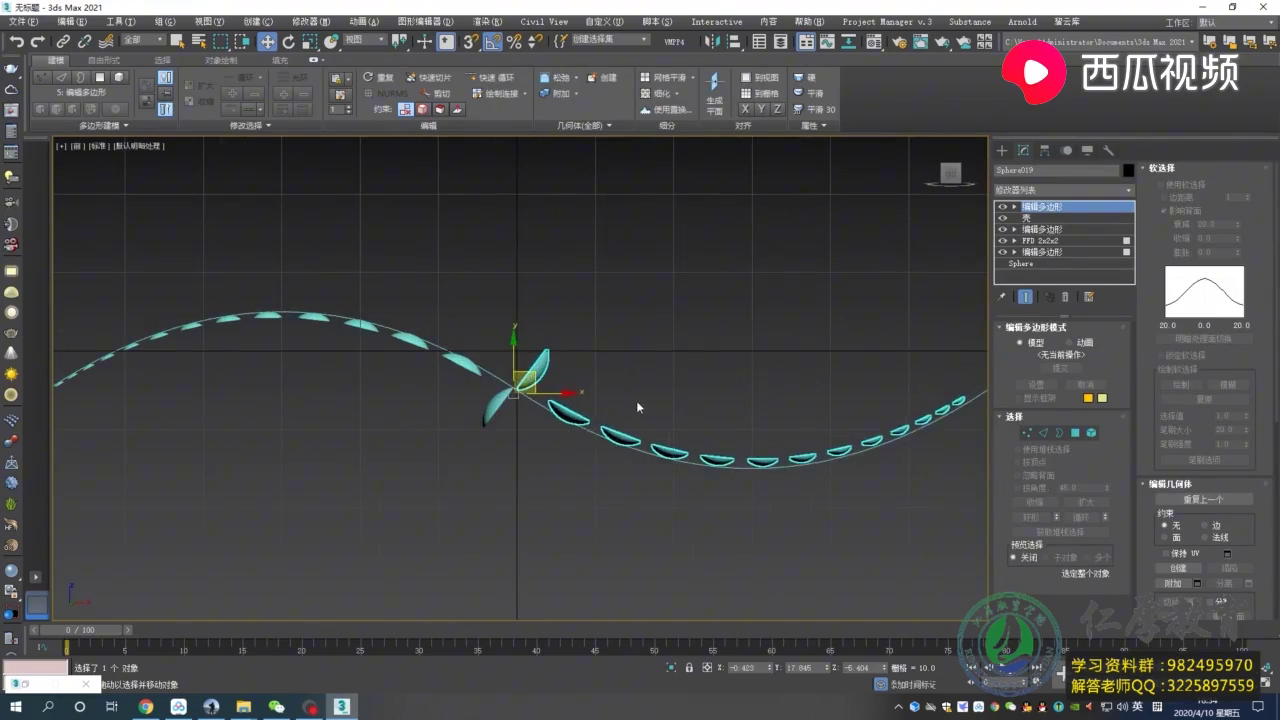
# Remove the wire's second arc and the mirrored shells, keeping only the first arc with its shells.
pyautogui.click(925, 416)
pyautogui.scroll(-3, 692, 463)
pyautogui.scroll(2, 735, 430)
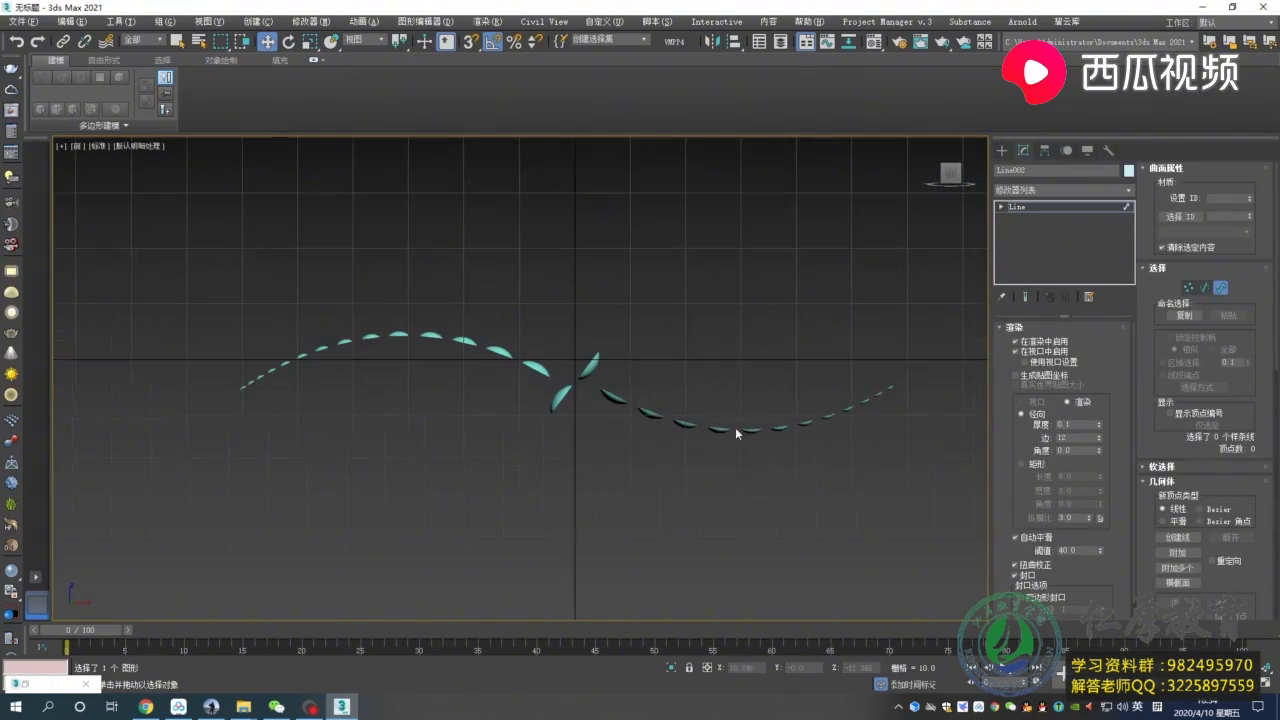
pyautogui.press('2')
pyautogui.hotkey('ctrl', 'z')
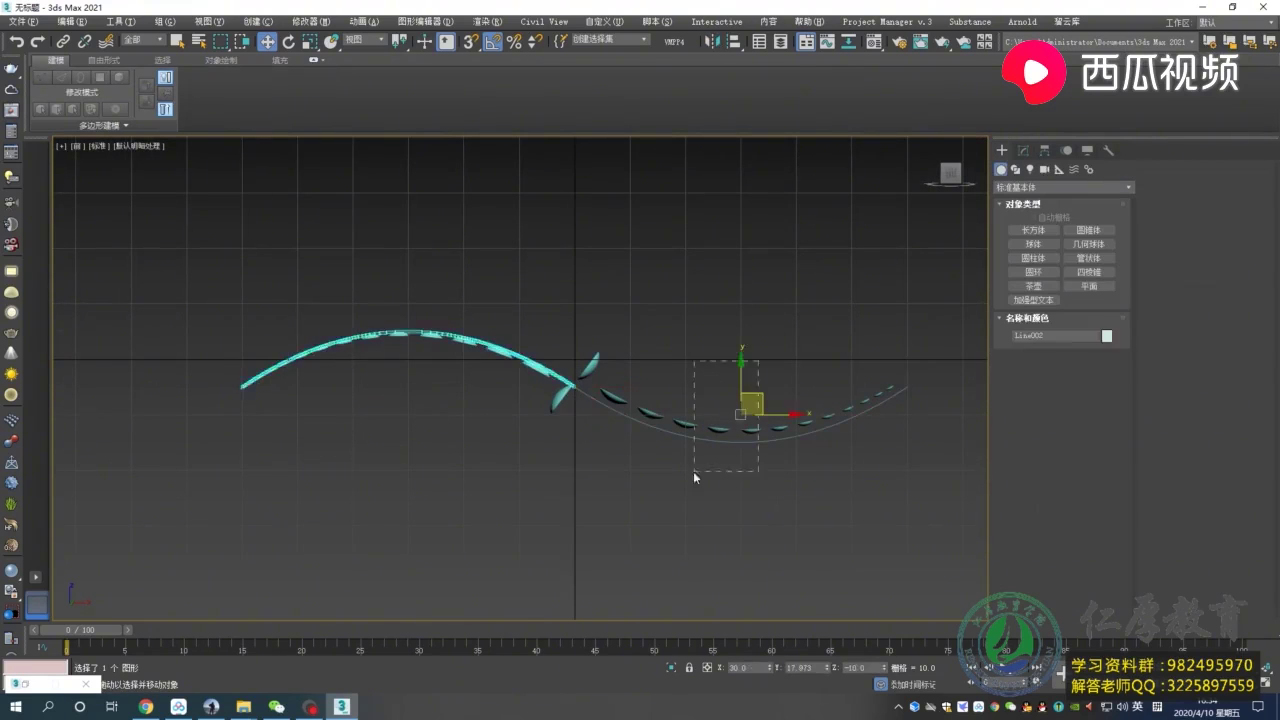
pyautogui.hotkey('ctrl', 'z')
# Snap the pivots of the remaining arc and its shells to the arc's end at the joint.
pyautogui.click(1046, 150)
pyautogui.click(1062, 242)
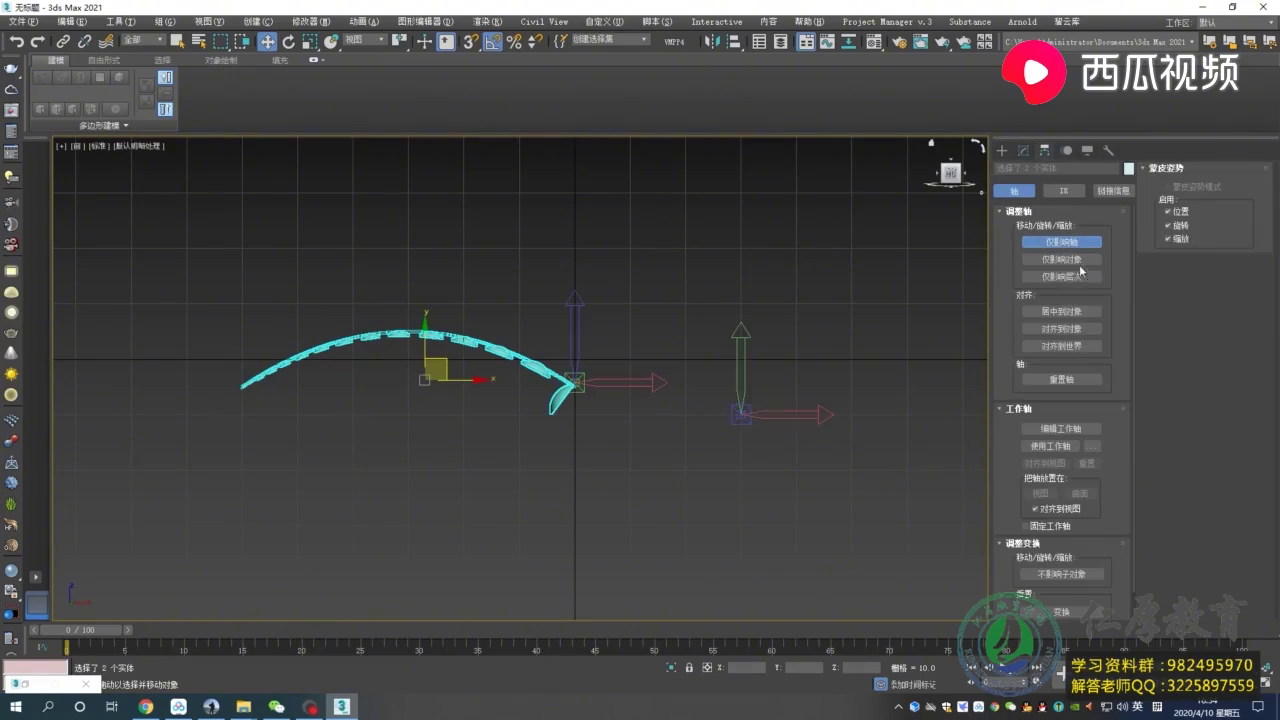
pyautogui.moveTo(785, 414); pyautogui.dragTo(571, 414)
pyautogui.click(543, 429)
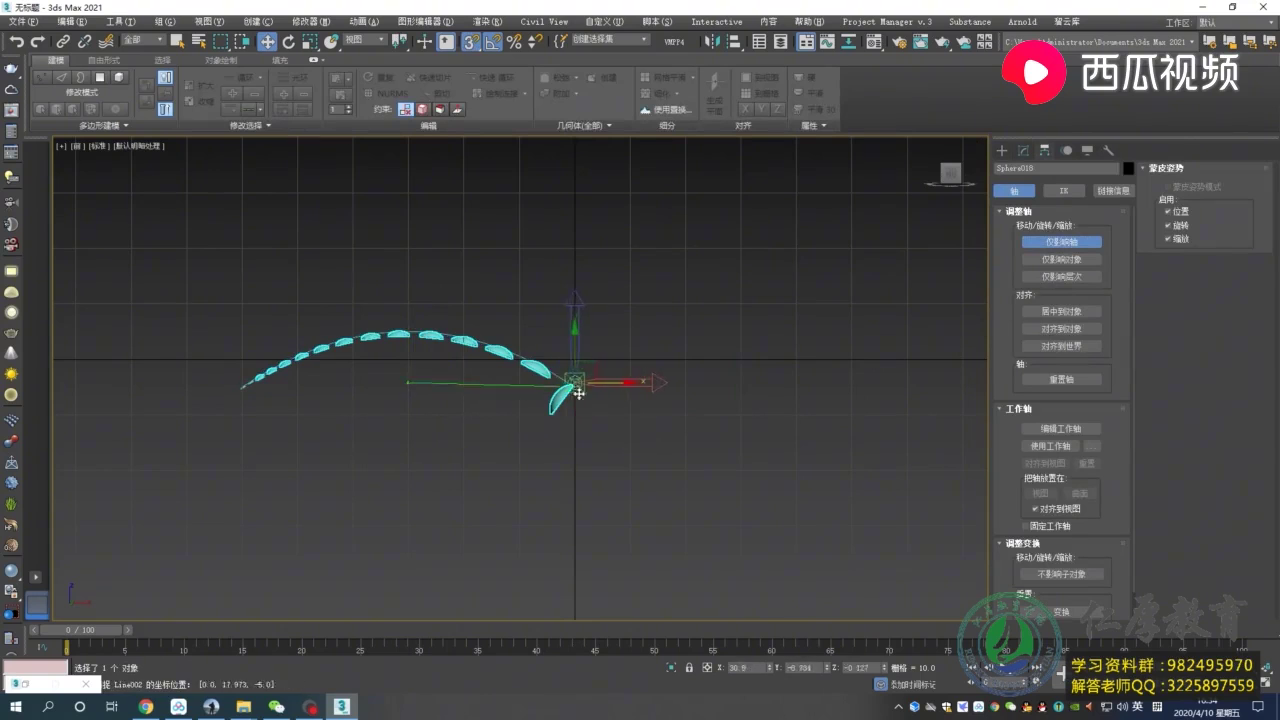
pyautogui.hotkey('ctrl', 'a')
pyautogui.click(707, 41)
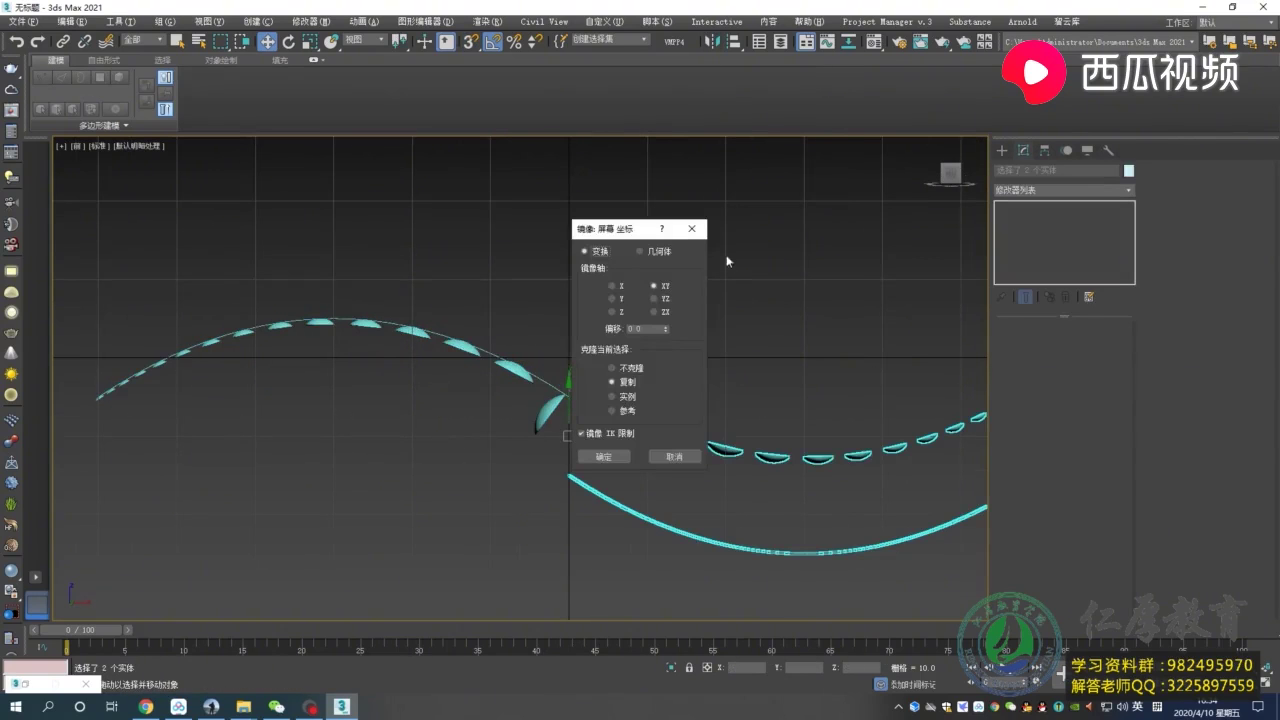
pyautogui.click(852, 225)
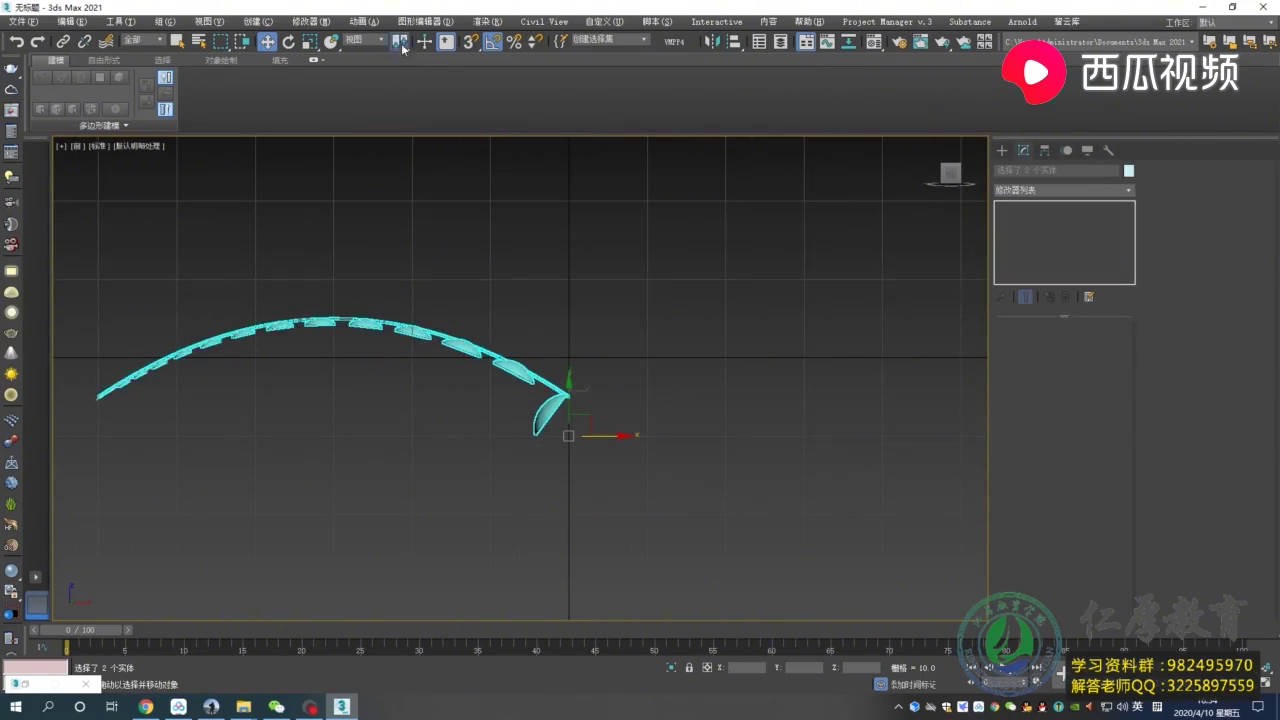
pyautogui.click(710, 41)
pyautogui.click(692, 232)
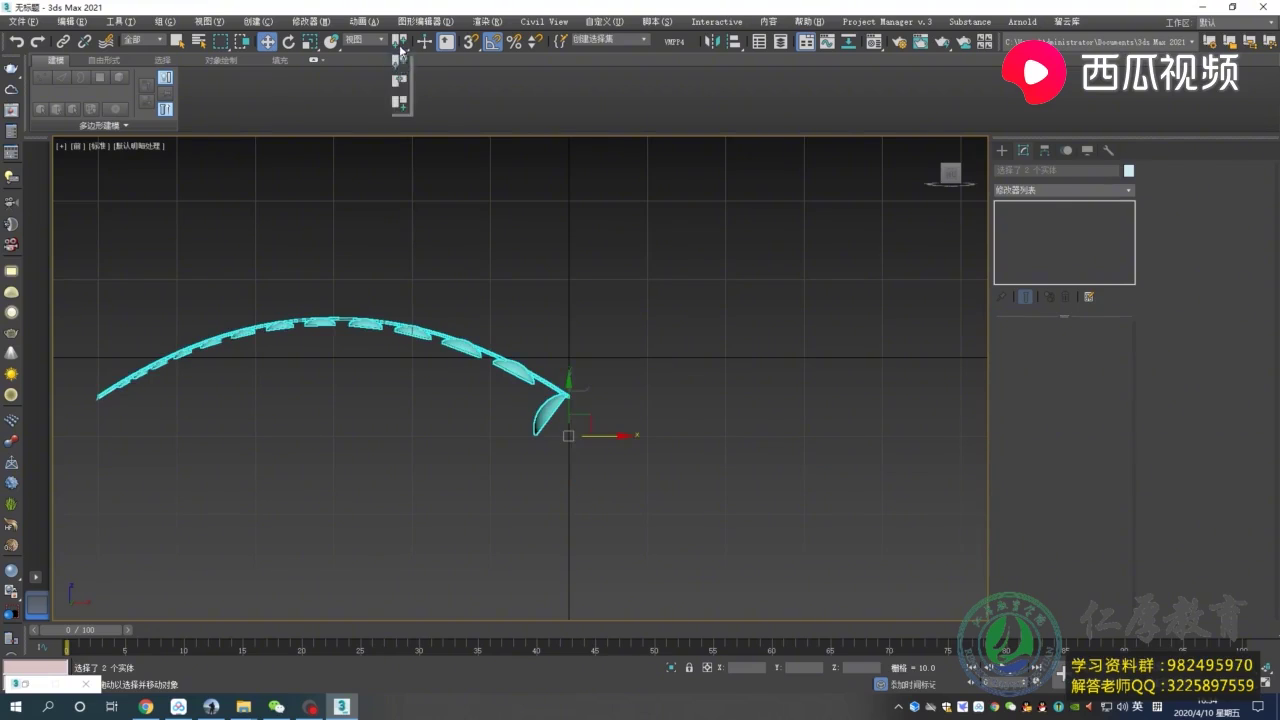
# Group the arc and its shells and snap the group's pivot onto the vertical zero axis.
pyautogui.click(165, 21)
pyautogui.click(178, 40)
pyautogui.click(650, 381)
pyautogui.press('Insert')
pyautogui.moveTo(357, 385); pyautogui.dragTo(569, 280)
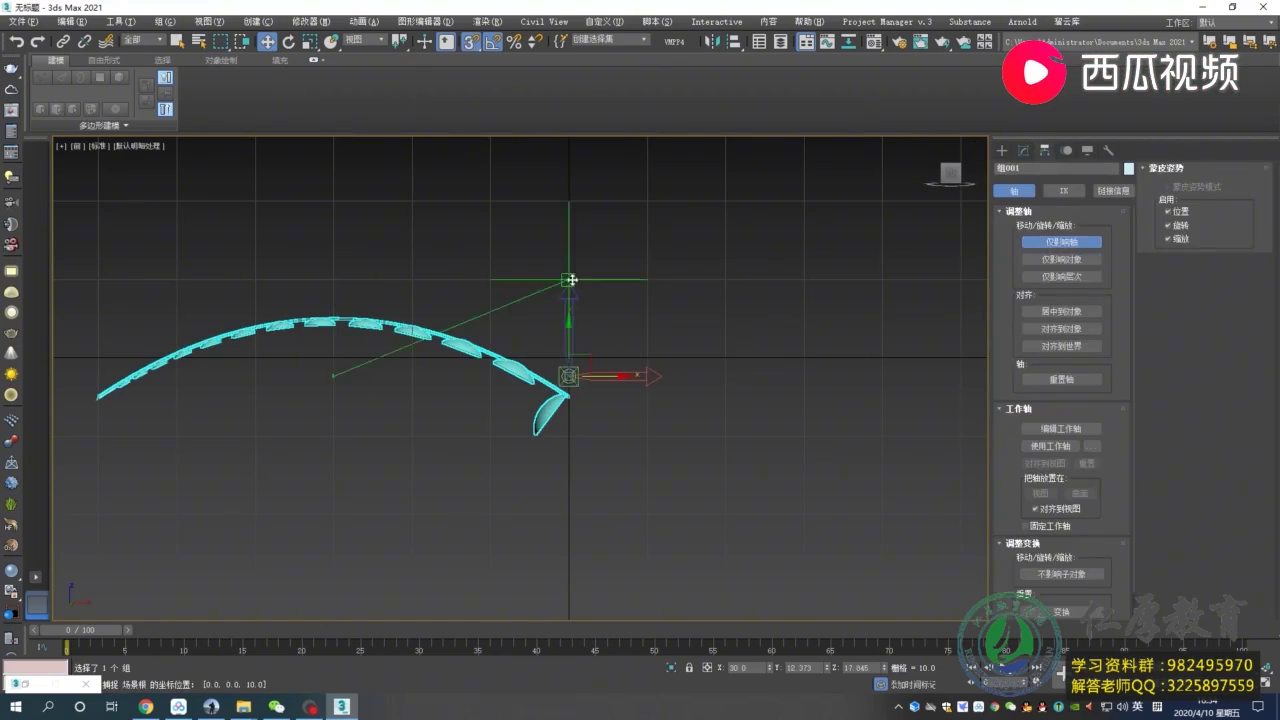
pyautogui.rightClick(569, 280)
# Mirror the group as a copy on the XY axes and snap the copy's wire end to the original wire's end.
pyautogui.click(709, 41)
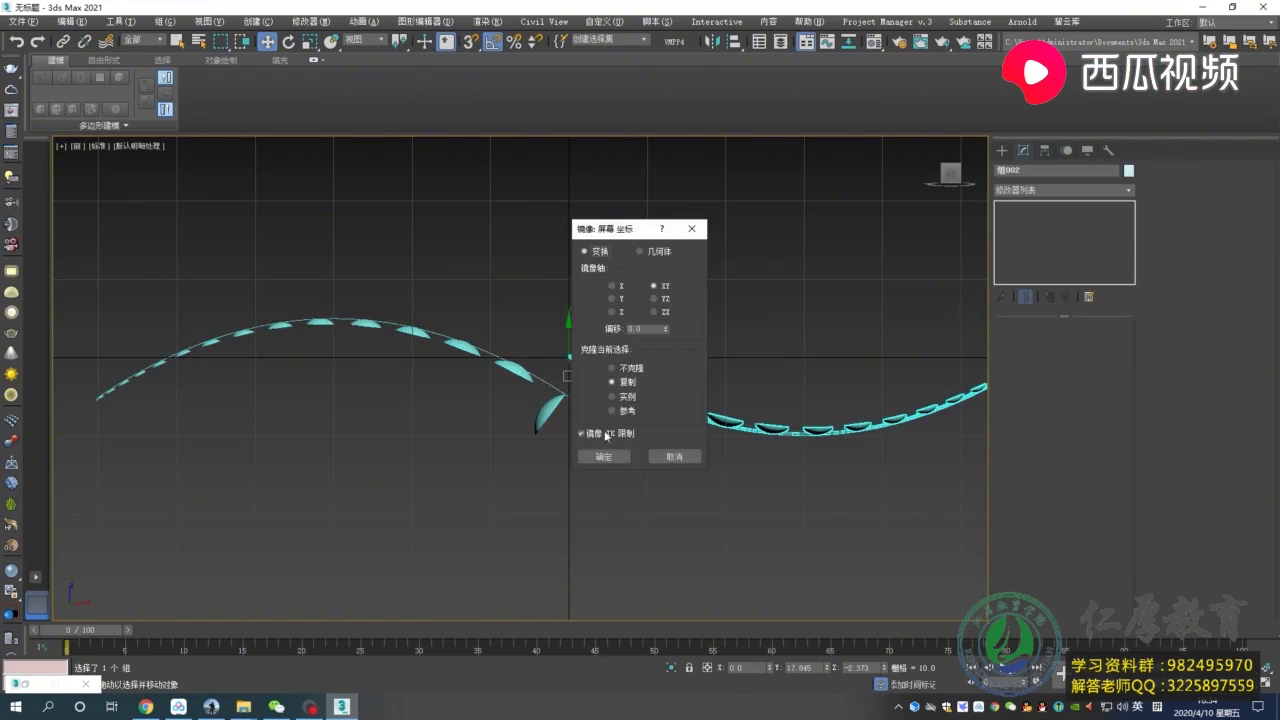
pyautogui.click(603, 456)
pyautogui.scroll(6, 451, 388)
pyautogui.press('s')
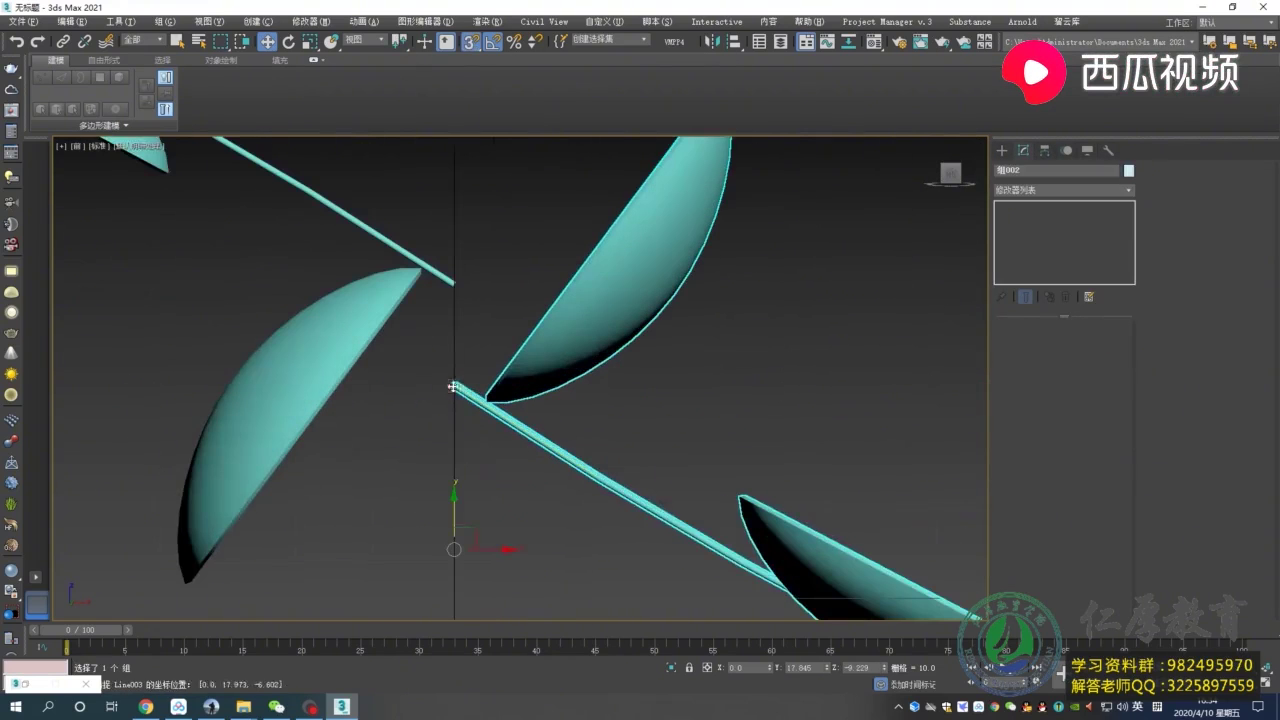
pyautogui.moveTo(453, 385); pyautogui.dragTo(454, 285)
pyautogui.scroll(-8, 506, 340)
pyautogui.press('s')
# Ungroup both halves and attach all the shells and wires to the mirrored shells as one object.
pyautogui.hotkey('ctrl', 'a')
pyautogui.click(165, 21)
pyautogui.click(175, 160)
pyautogui.click(549, 386)
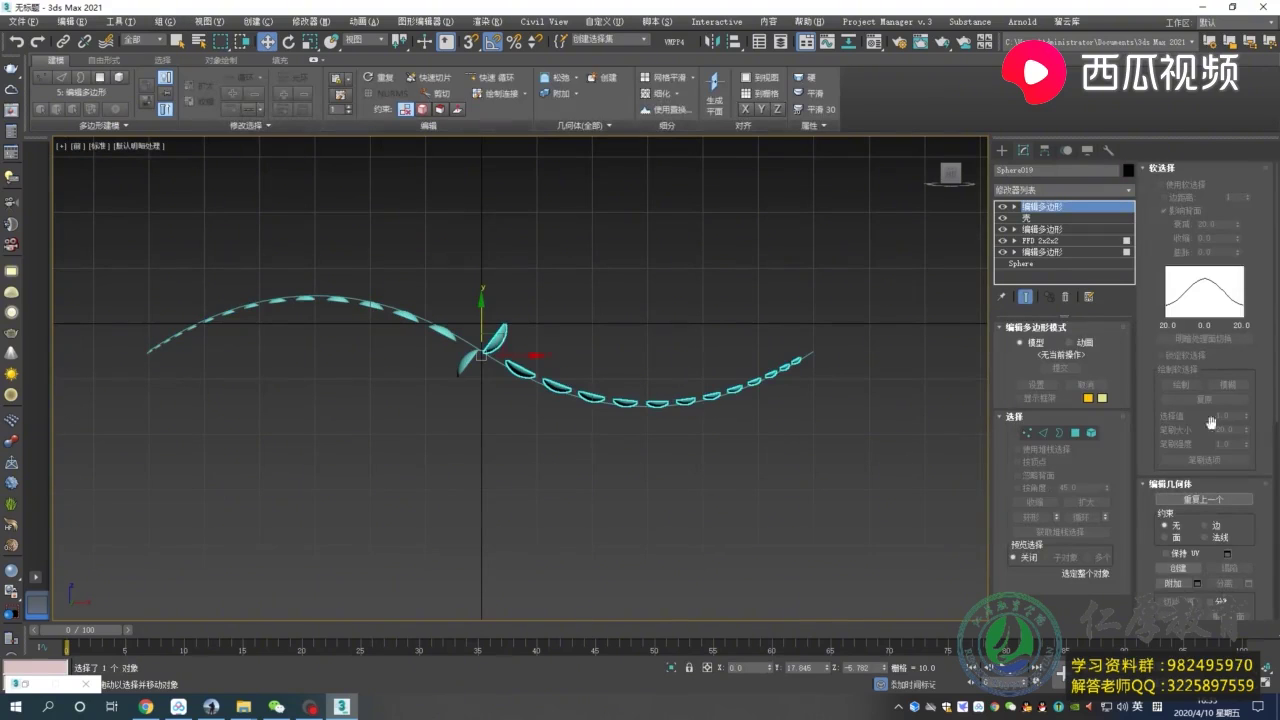
pyautogui.click(1197, 583)
pyautogui.hotkey('ctrl', 'a')
pyautogui.click(214, 371)
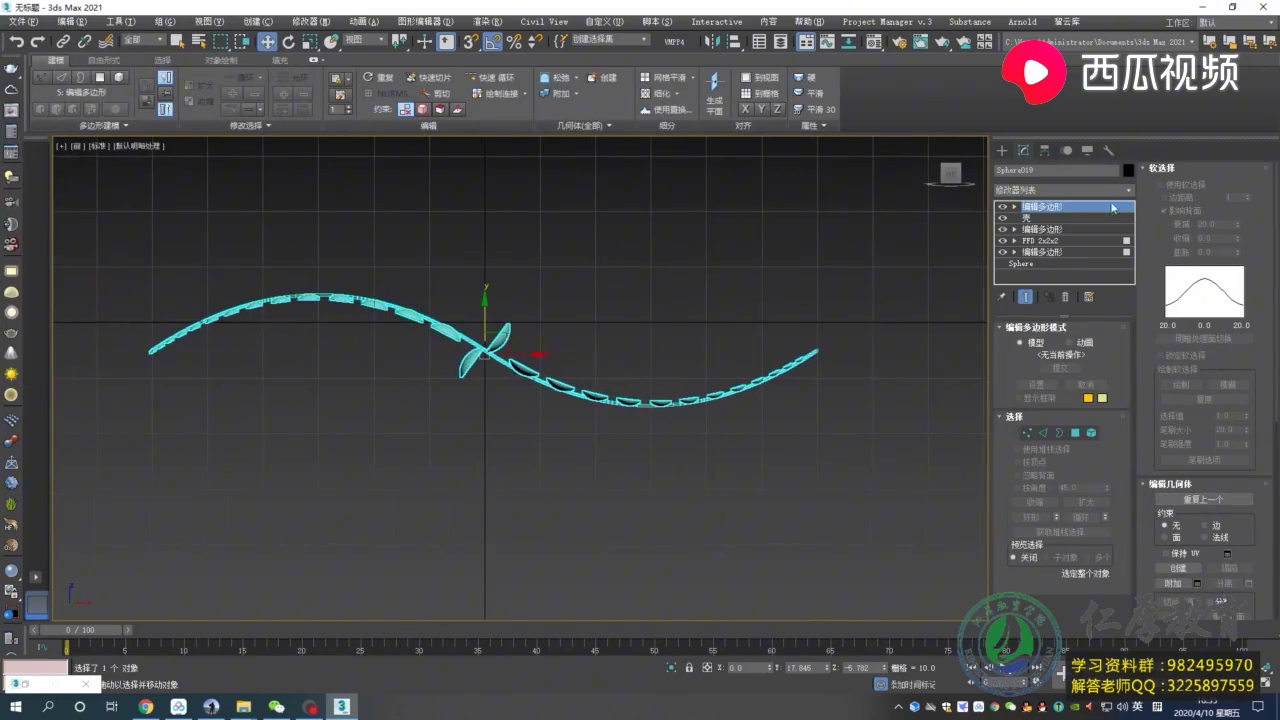
# Centre the merged object's pivot on its geometry and set the object's position to X 0, Y 0, Z 0.
pyautogui.click(1045, 150)
pyautogui.click(1062, 241)
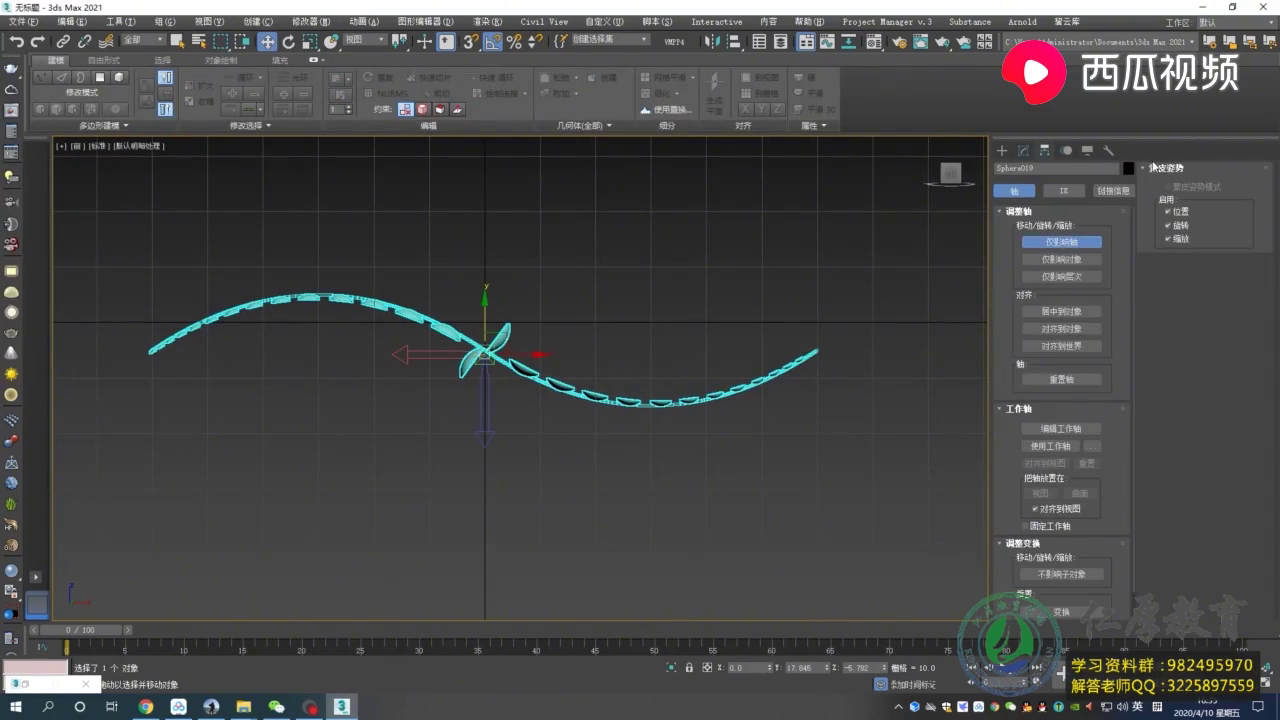
pyautogui.click(1088, 313)
pyautogui.click(1002, 150)
pyautogui.press('z')
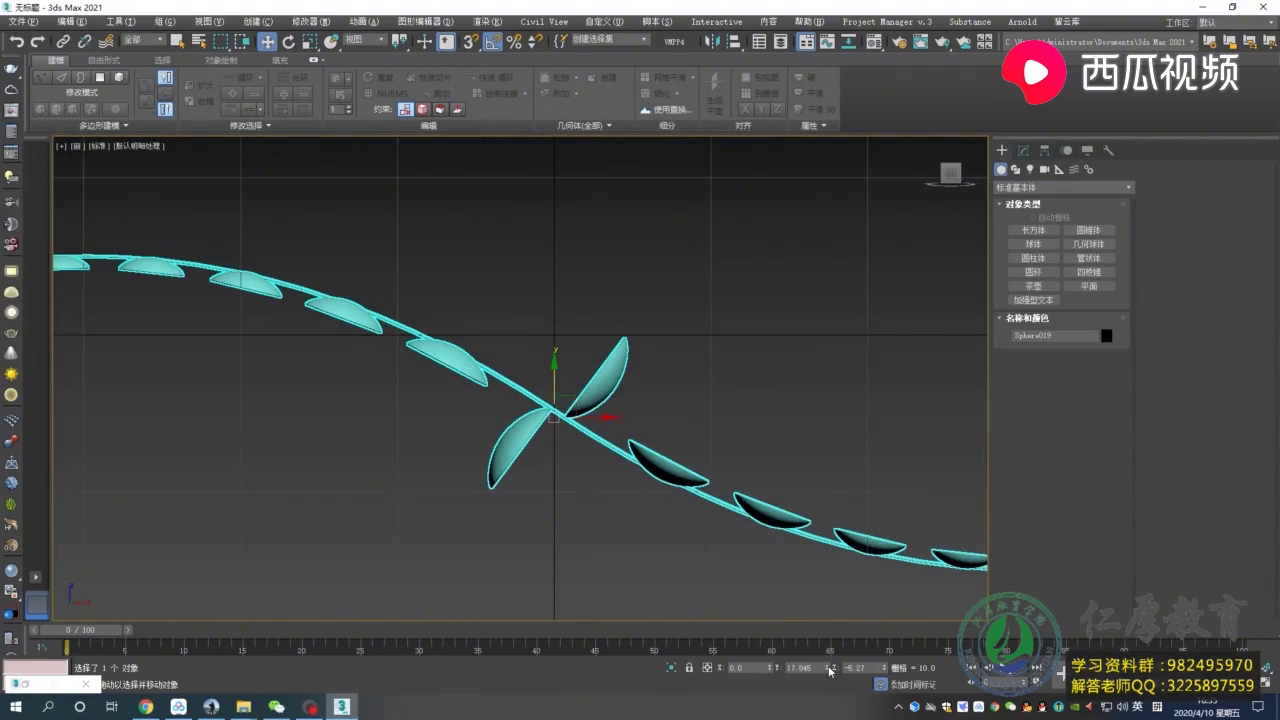
pyautogui.press('z')
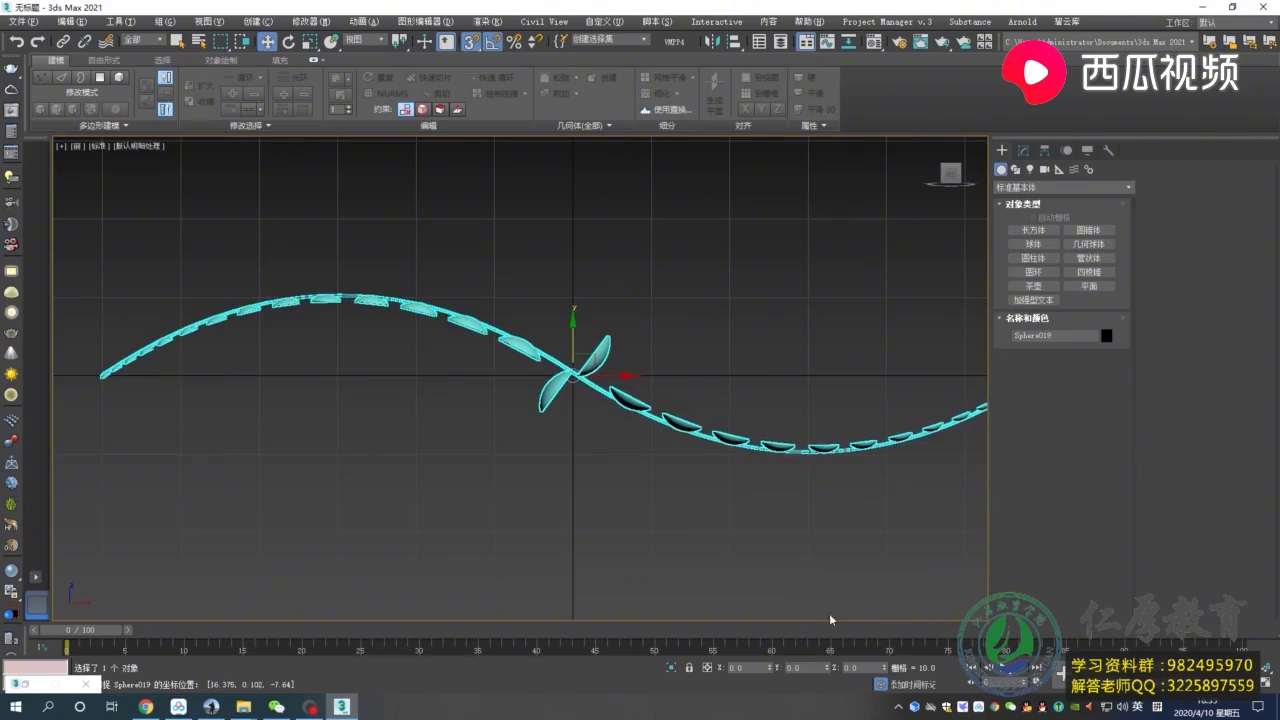
pyautogui.scroll(3, 595, 390)
pyautogui.scroll(-5, 600, 380)
# Draw a large circle spline centred on the origin in the top view.
pyautogui.keyDown('alt'); pyautogui.moveTo(600, 380); pyautogui.dragTo(572, 340, button='middle'); pyautogui.keyUp('alt')
pyautogui.press('t')
pyautogui.scroll(-2, 886, 277)
pyautogui.click(1016, 170)
pyautogui.click(1033, 259)
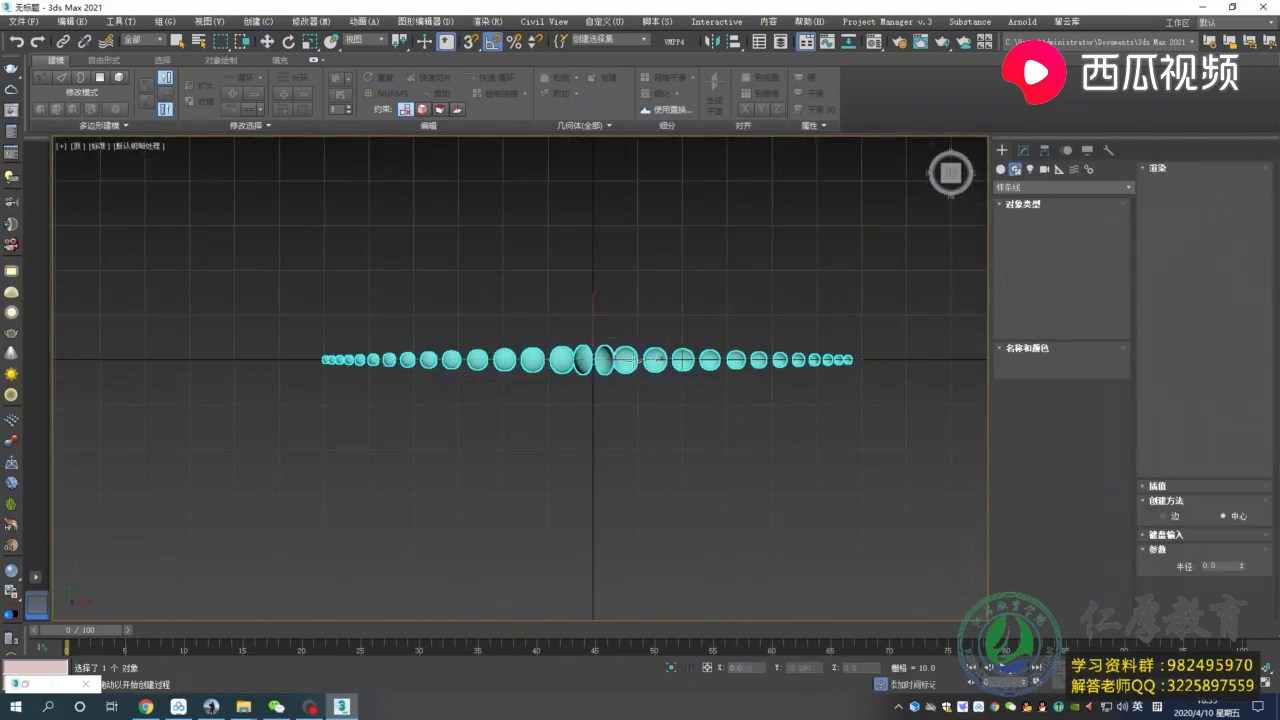
pyautogui.moveTo(721, 348); pyautogui.dragTo(806, 410)
# Move the merged shell object with snapping along the X axis to about X -90, beside the circle's edge.
pyautogui.press('w')
pyautogui.scroll(2, 766, 349)
pyautogui.press('s')
pyautogui.moveTo(750, 349); pyautogui.dragTo(622, 368)
pyautogui.click(622, 368)
pyautogui.scroll(-2, 622, 368)
pyautogui.moveTo(583, 416); pyautogui.dragTo(583, 482, button='middle')
pyautogui.moveTo(583, 482); pyautogui.dragTo(438, 482)
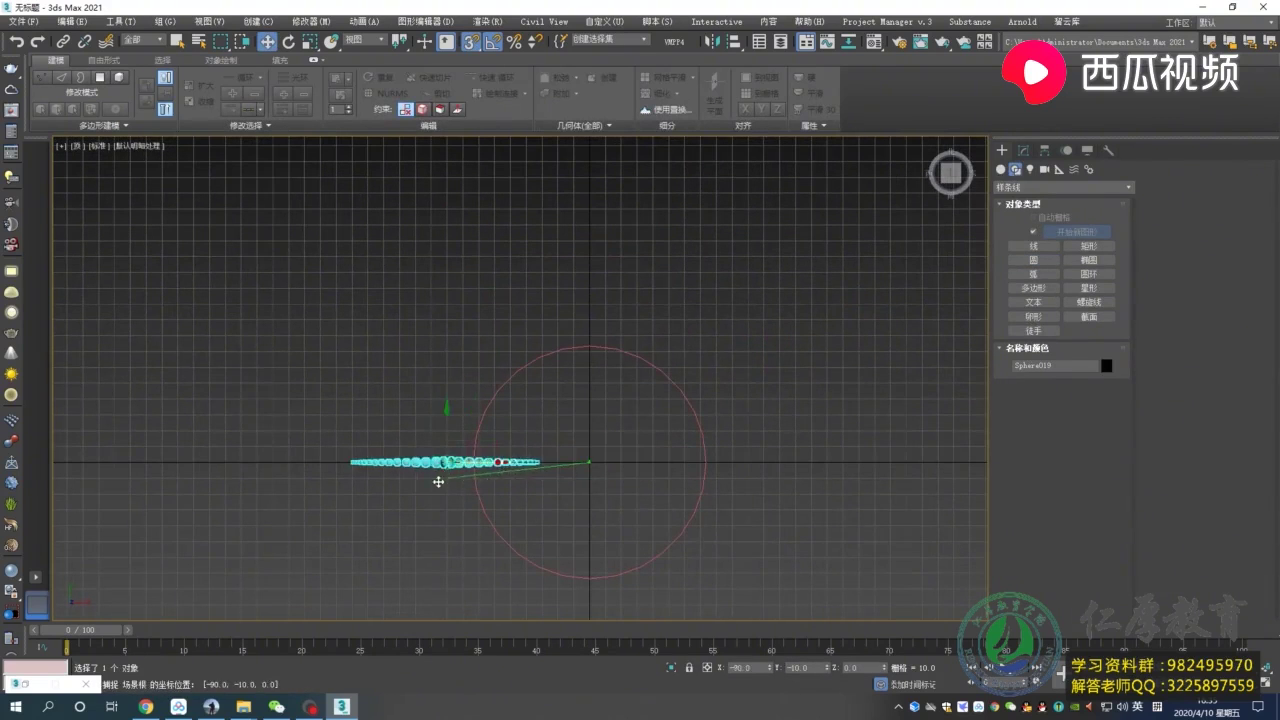
# Select the circle and set its radius to about 89.95 so it runs through the shell object's centre.
pyautogui.scroll(1, 452, 482)
pyautogui.click(482, 461)
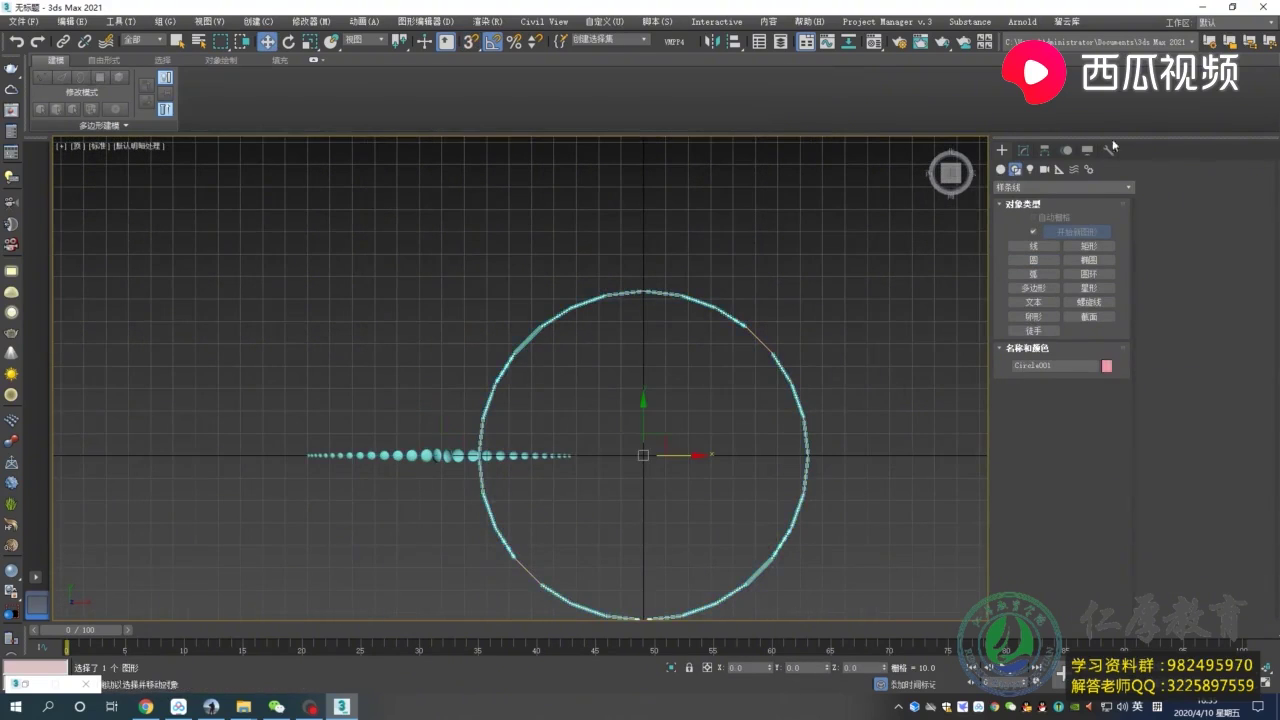
pyautogui.click(1023, 150)
pyautogui.moveTo(1243, 184)
pyautogui.mouseDown()
pyautogui.moveTo(1243, 166)
pyautogui.moveTo(1233, 184)
pyautogui.mouseUp()
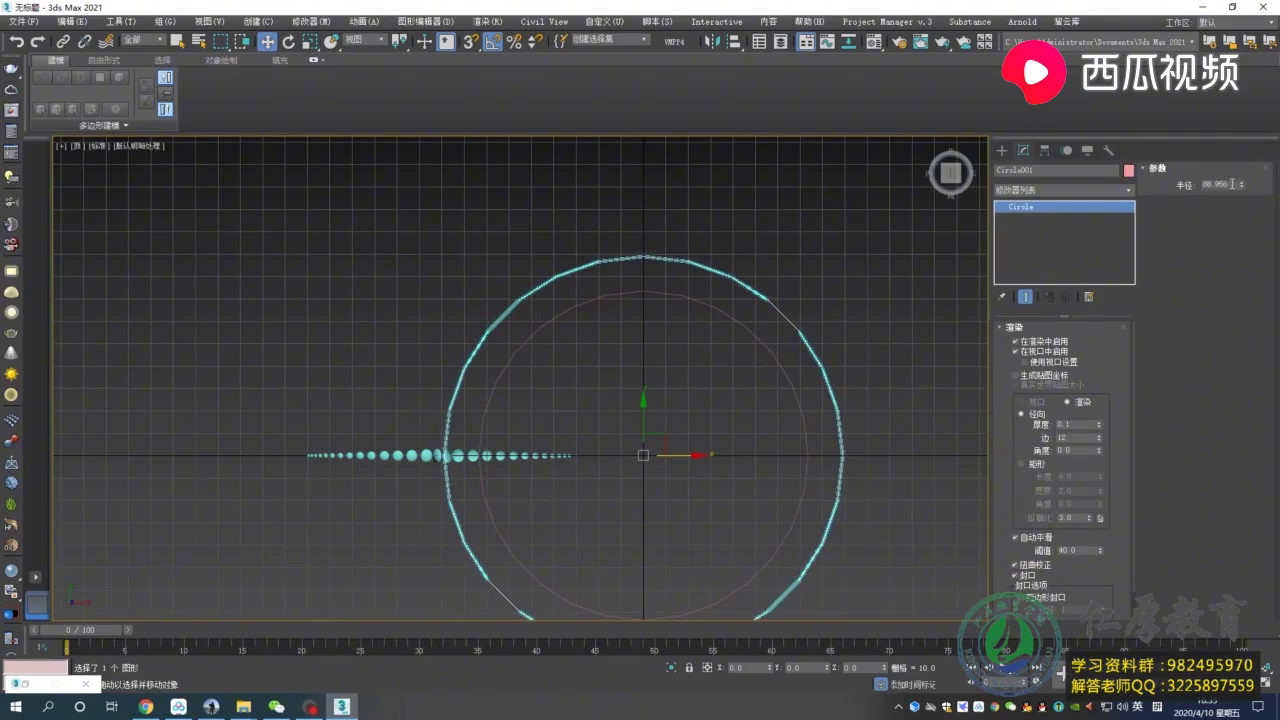
# Set the circle's radius to 90 and its interpolation steps to 24.
pyautogui.write('90')
pyautogui.press('Return')
pyautogui.scroll(2, 862, 337)
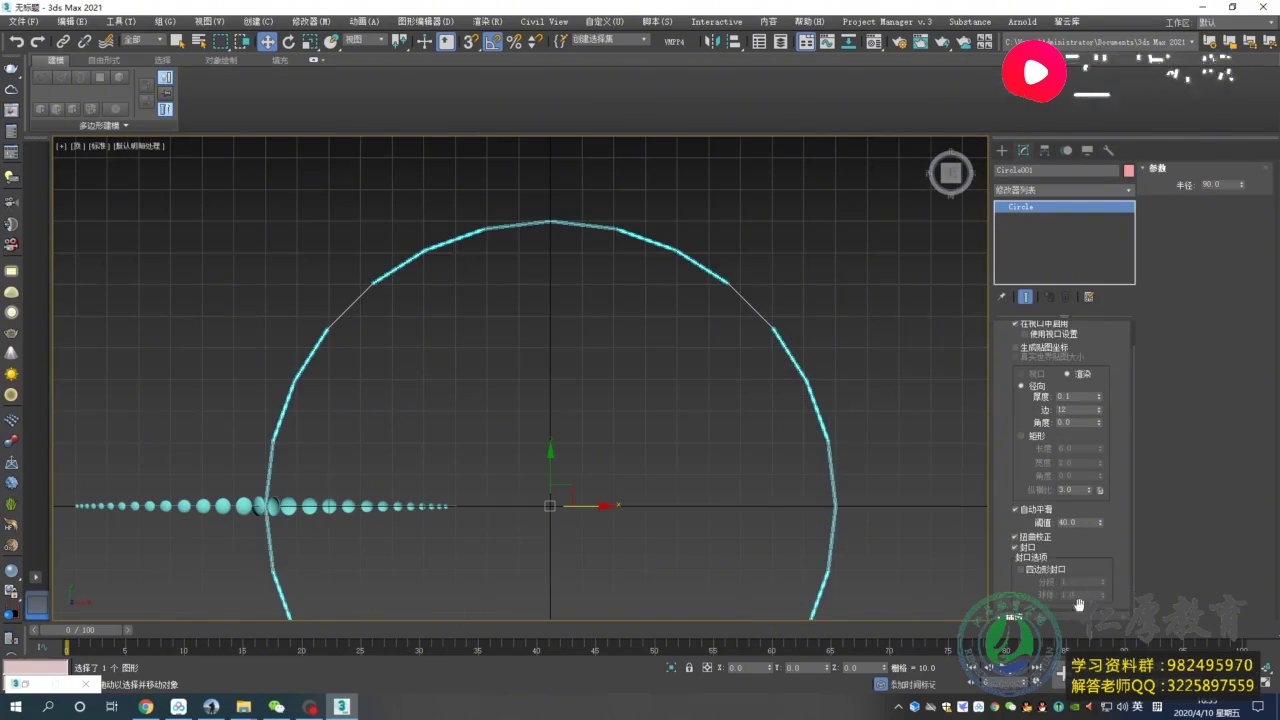
pyautogui.write('24')
pyautogui.press('Return')
pyautogui.scroll(2, 669, 289)
pyautogui.moveTo(669, 289); pyautogui.dragTo(641, 366, button='middle')
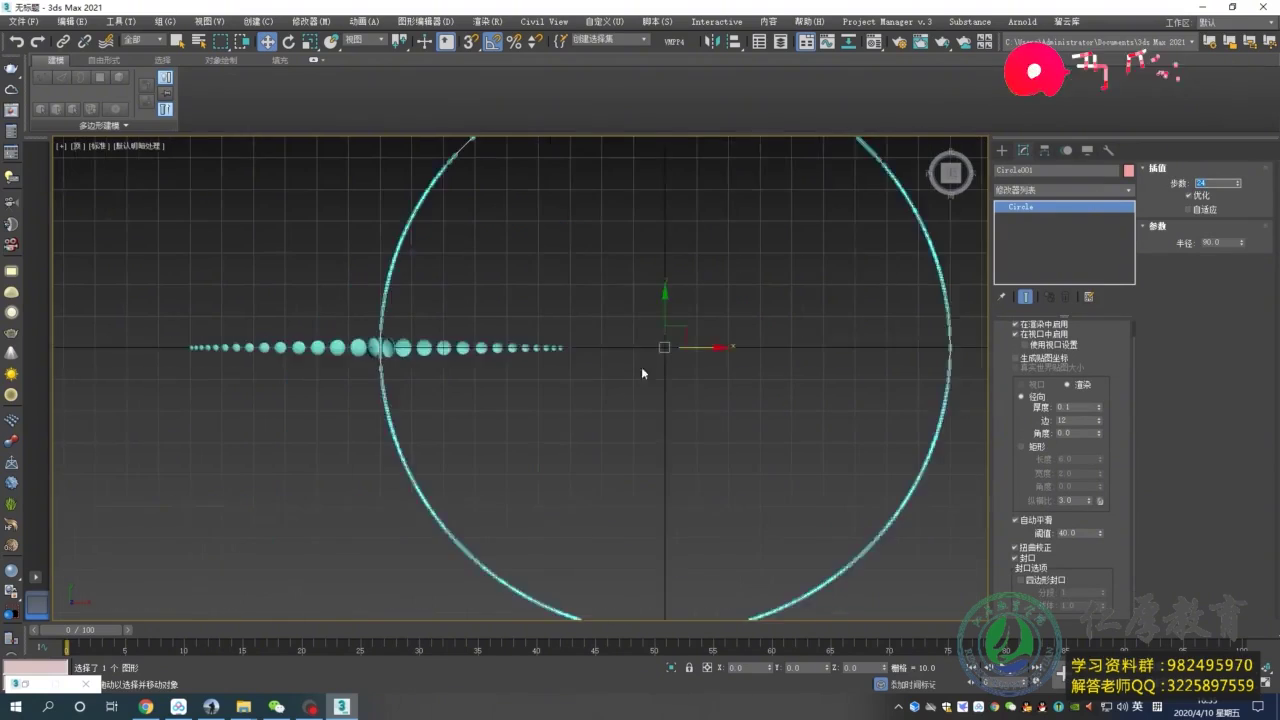
# Select the shell elements at the strand's inner end and adjust their rotation and position along the rod in the front view.
pyautogui.scroll(2, 641, 366)
pyautogui.scroll(-3, 600, 425)
pyautogui.scroll(2, 600, 425)
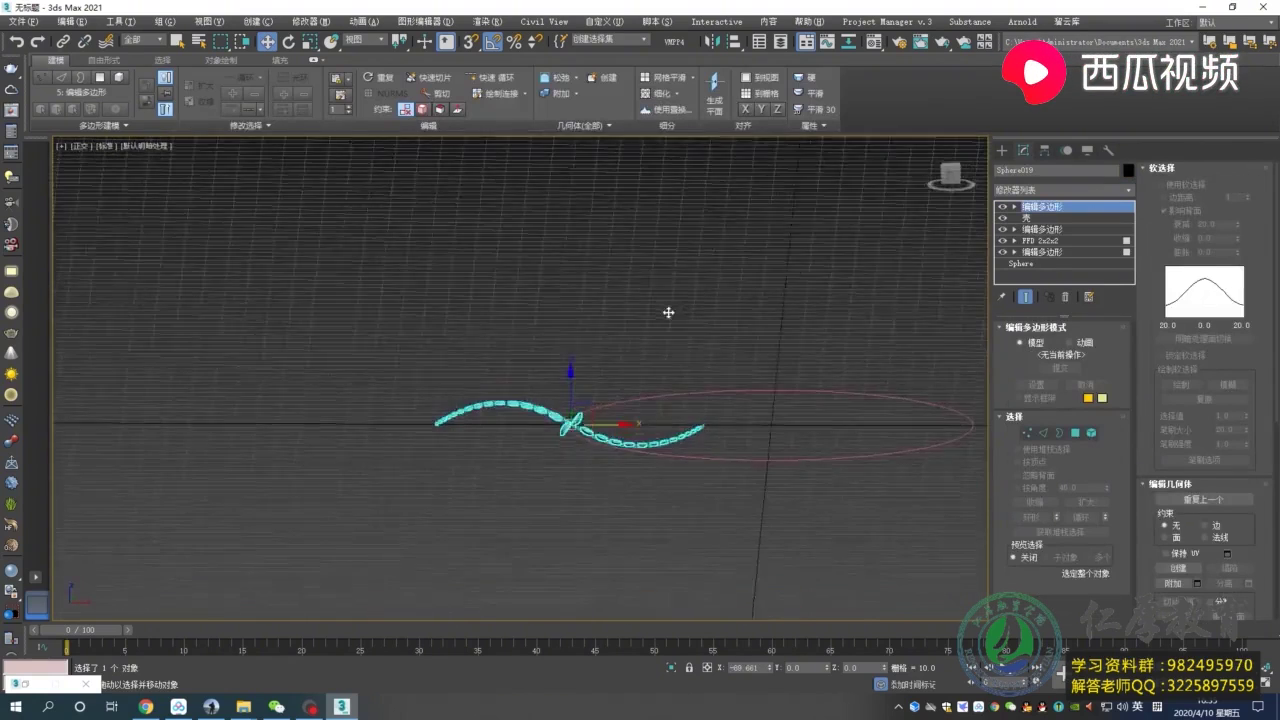
pyautogui.scroll(3, 574, 449)
pyautogui.keyDown('alt'); pyautogui.moveTo(574, 449); pyautogui.dragTo(931, 143, button='middle'); pyautogui.keyUp('alt')
pyautogui.click(950, 178)
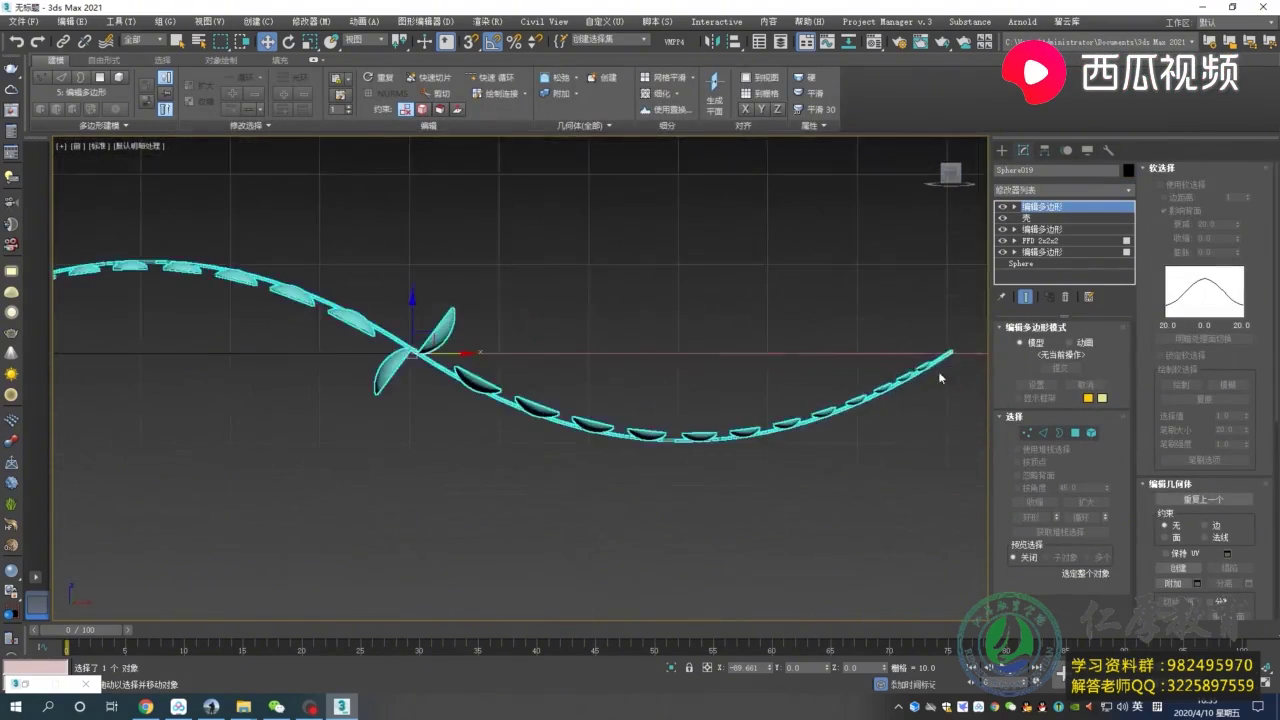
pyautogui.moveTo(405, 367); pyautogui.dragTo(226, 349, button='middle')
pyautogui.press('5')
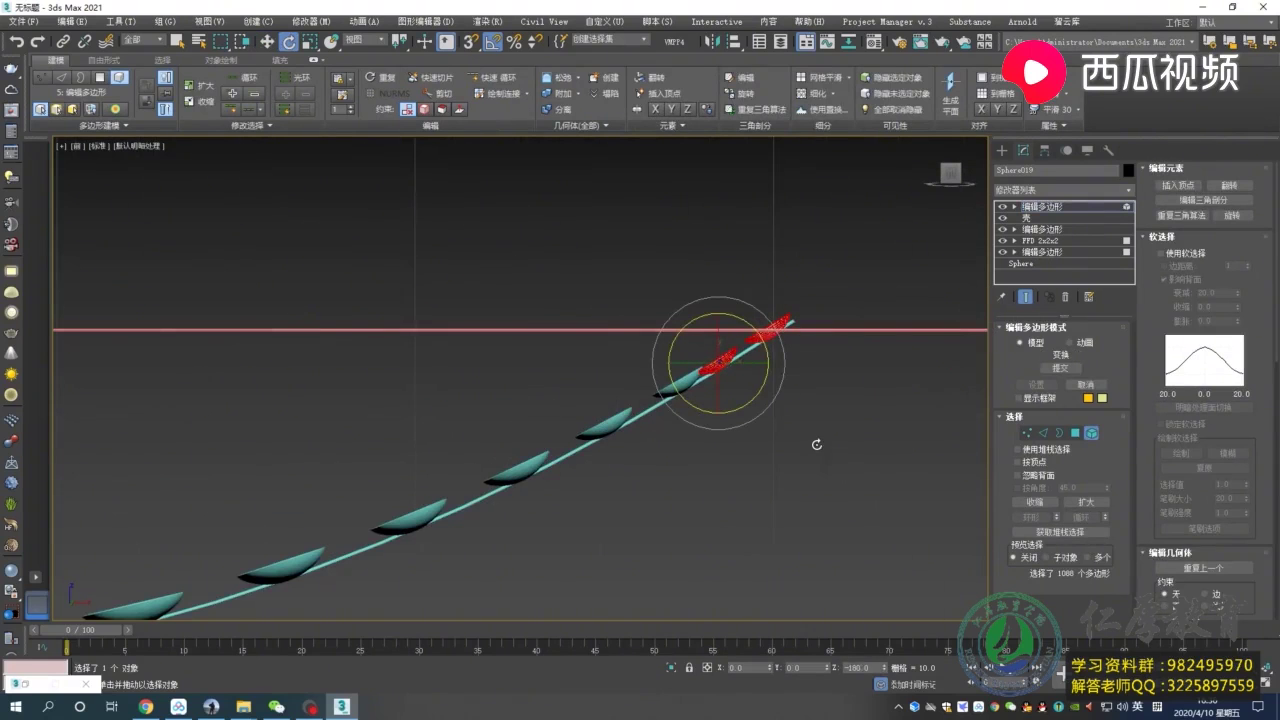
pyautogui.scroll(4, 780, 410)
pyautogui.press('w')
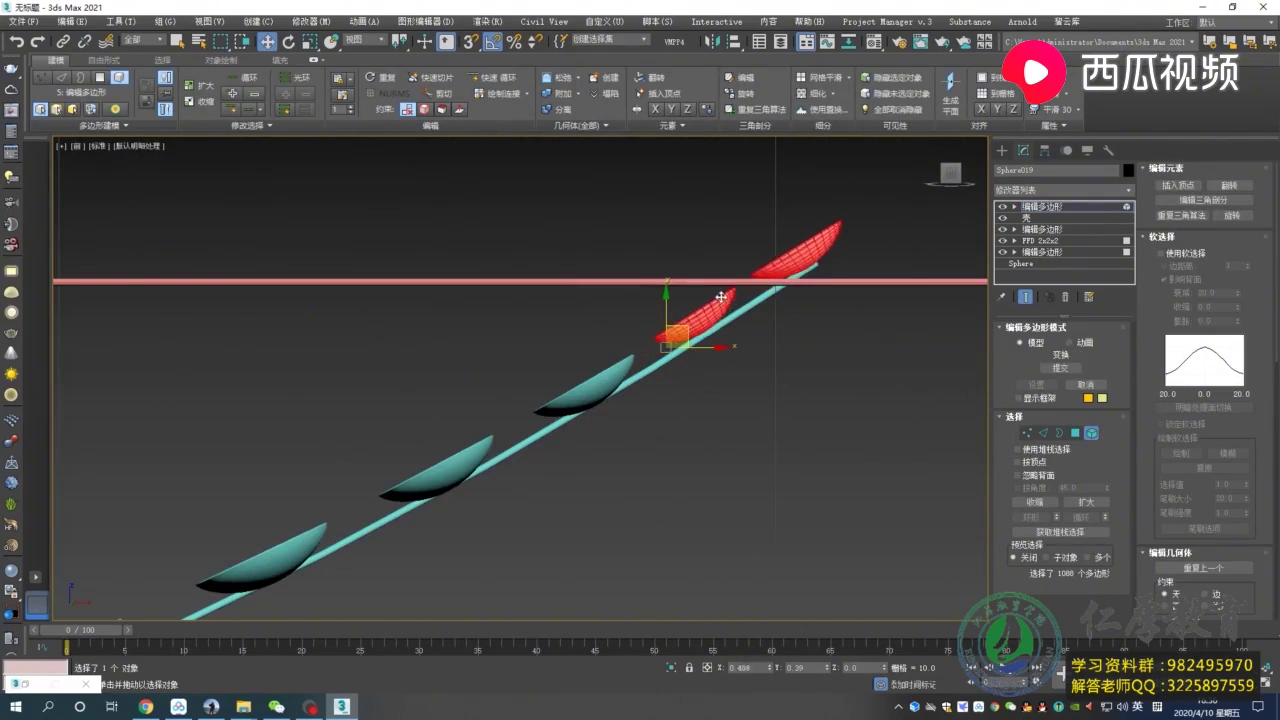
pyautogui.scroll(-5, 733, 296)
# Move the whole strand in the top view so the gap between its two central shells meets the circle's edge.
pyautogui.click(1002, 150)
pyautogui.keyDown('alt'); pyautogui.moveTo(720, 300); pyautogui.dragTo(807, 285, button='middle'); pyautogui.keyUp('alt')
pyautogui.press('t')
pyautogui.scroll(8, 495, 333)
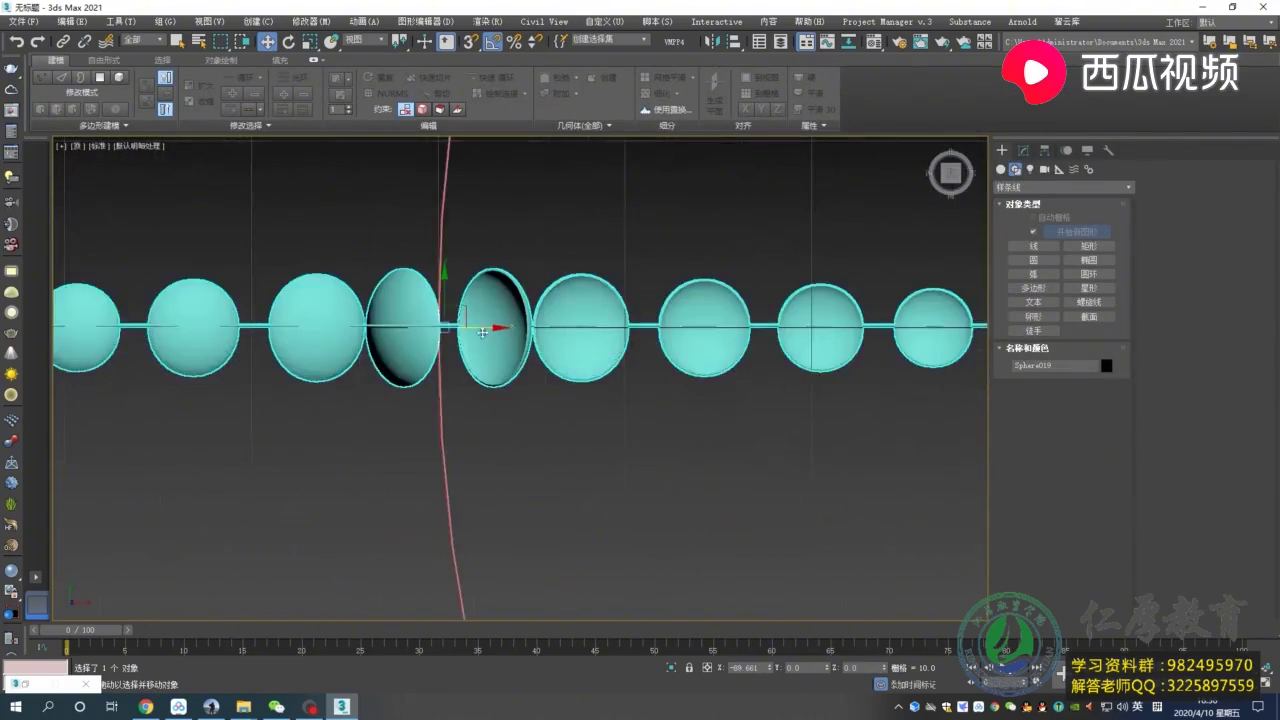
pyautogui.scroll(-4, 425, 310)
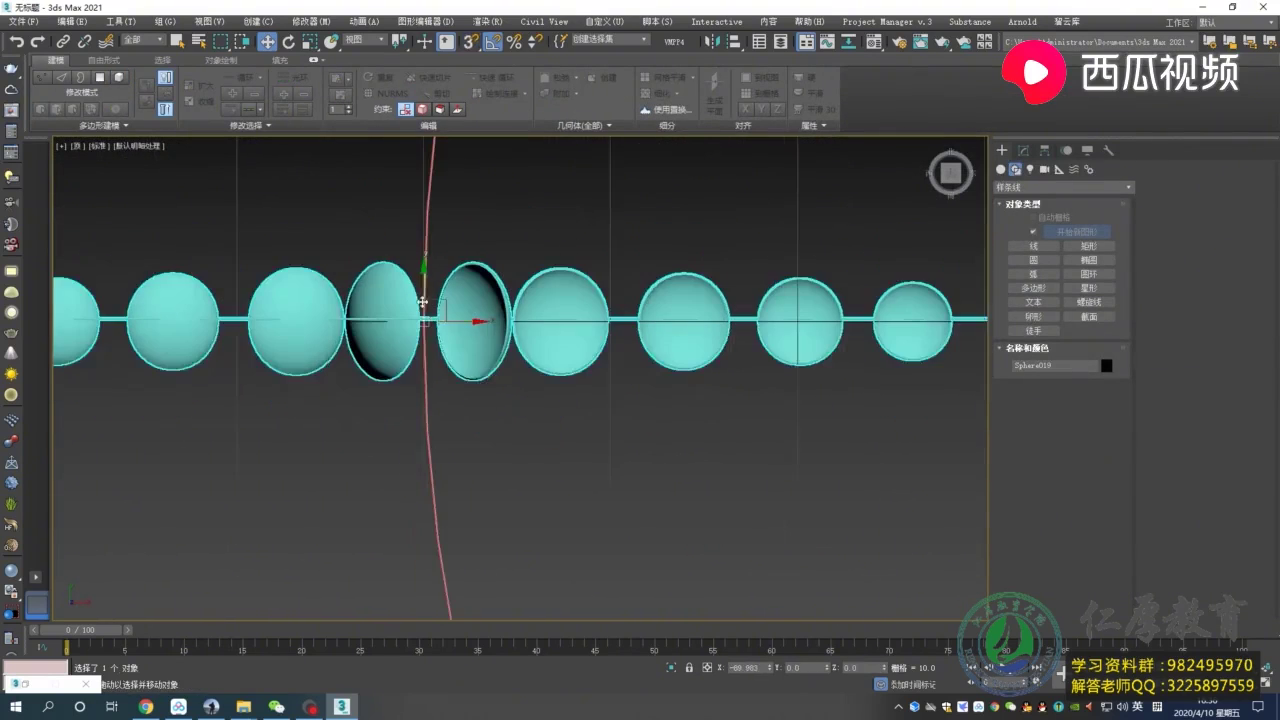
pyautogui.scroll(5, 427, 316)
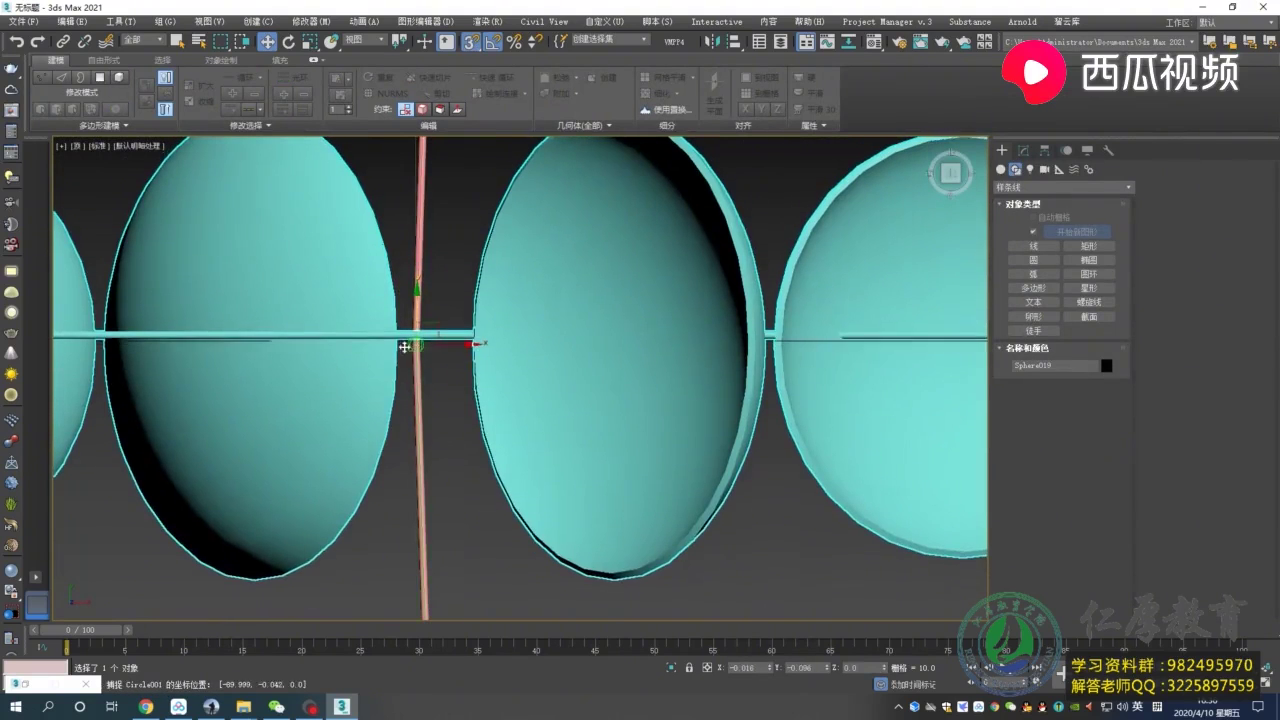
# Shift only the strand's pivot onto the rod where it crosses the circle.
pyautogui.click(1045, 150)
pyautogui.click(1061, 241)
pyautogui.scroll(3, 478, 342)
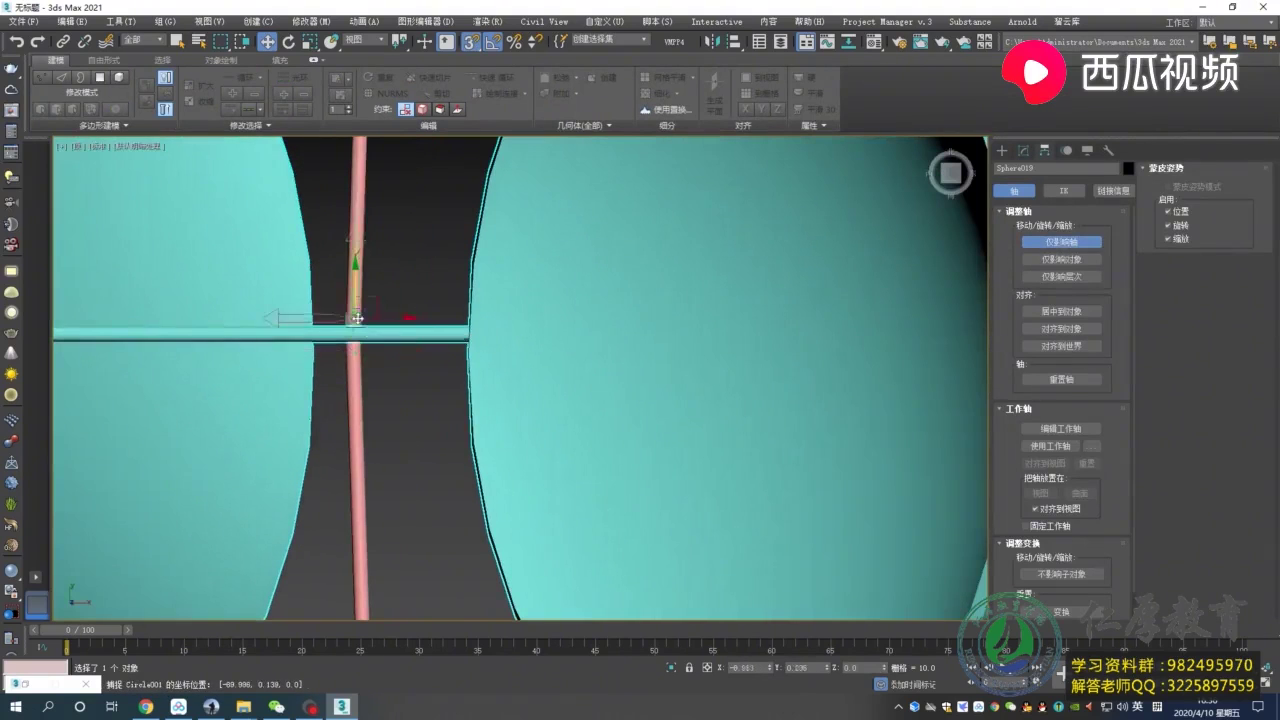
pyautogui.scroll(-8, 422, 333)
pyautogui.click(1001, 150)
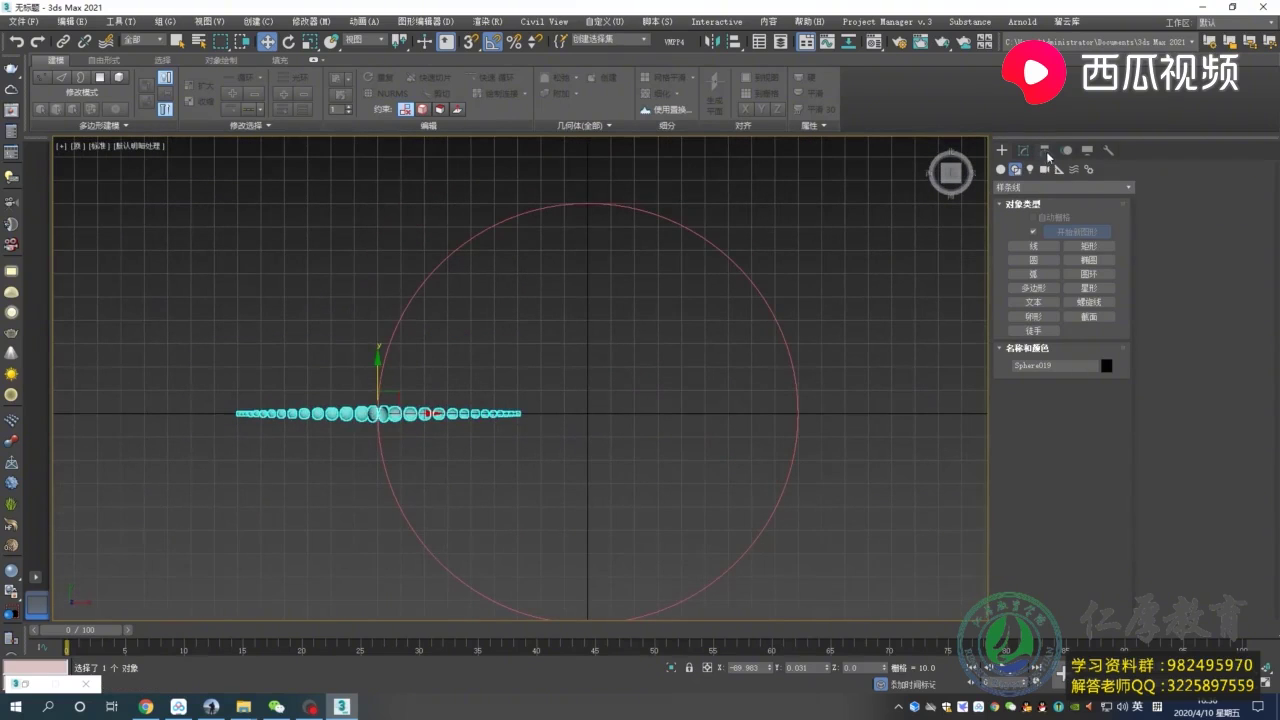
# Move only the strand's pivot along the X axis to the circle's centre, using snapping.
pyautogui.click(1045, 150)
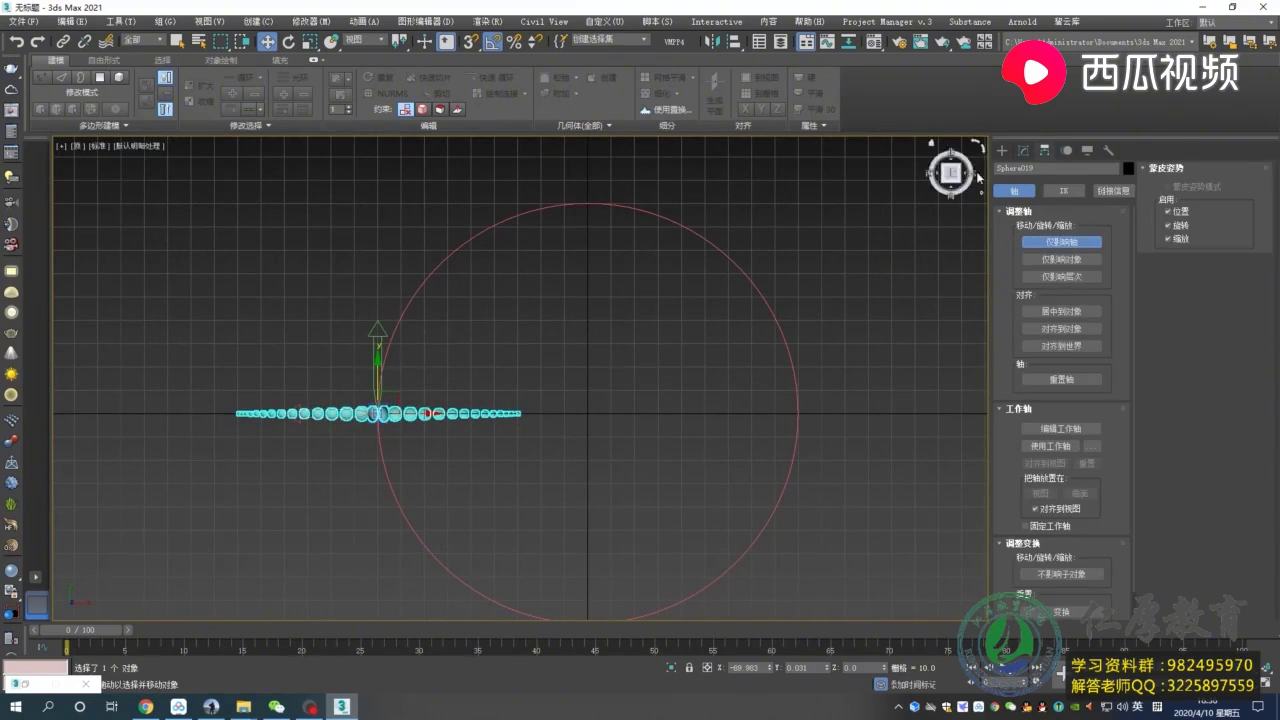
pyautogui.click(1001, 150)
pyautogui.scroll(2, 367, 421)
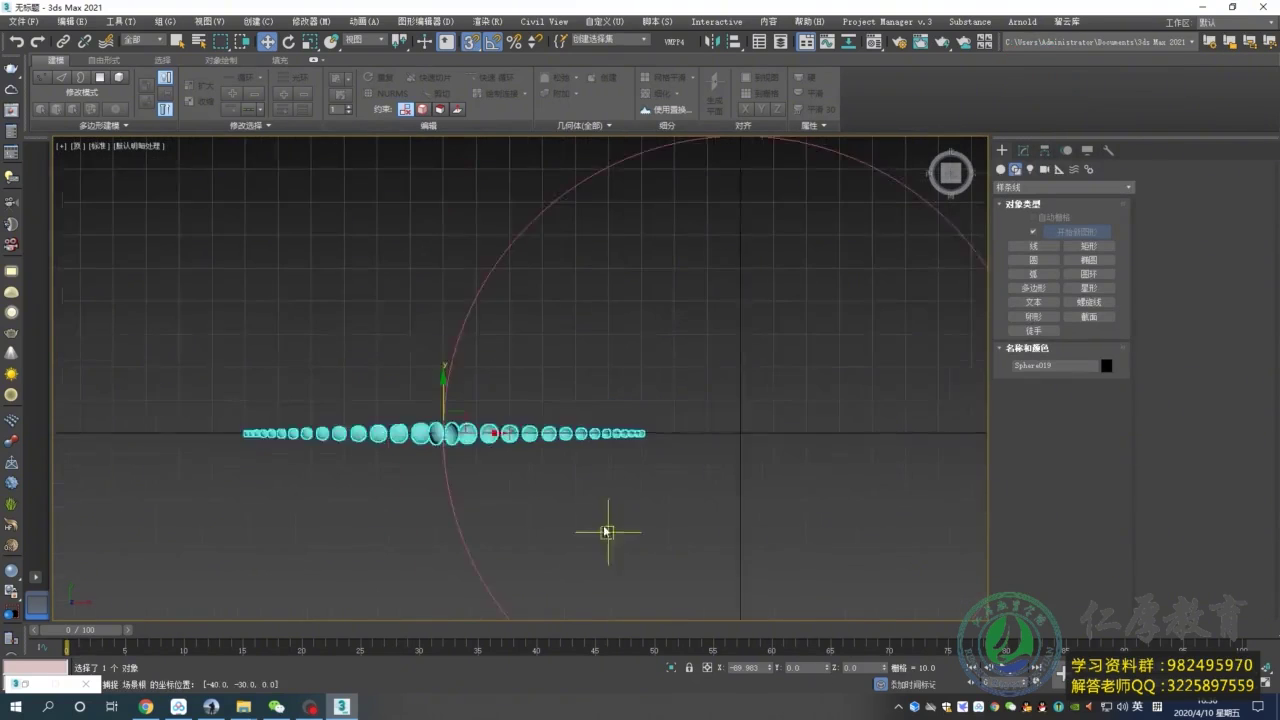
pyautogui.moveTo(606, 531); pyautogui.dragTo(541, 491, button='middle')
pyautogui.click(1045, 150)
pyautogui.moveTo(503, 397); pyautogui.dragTo(690, 422)
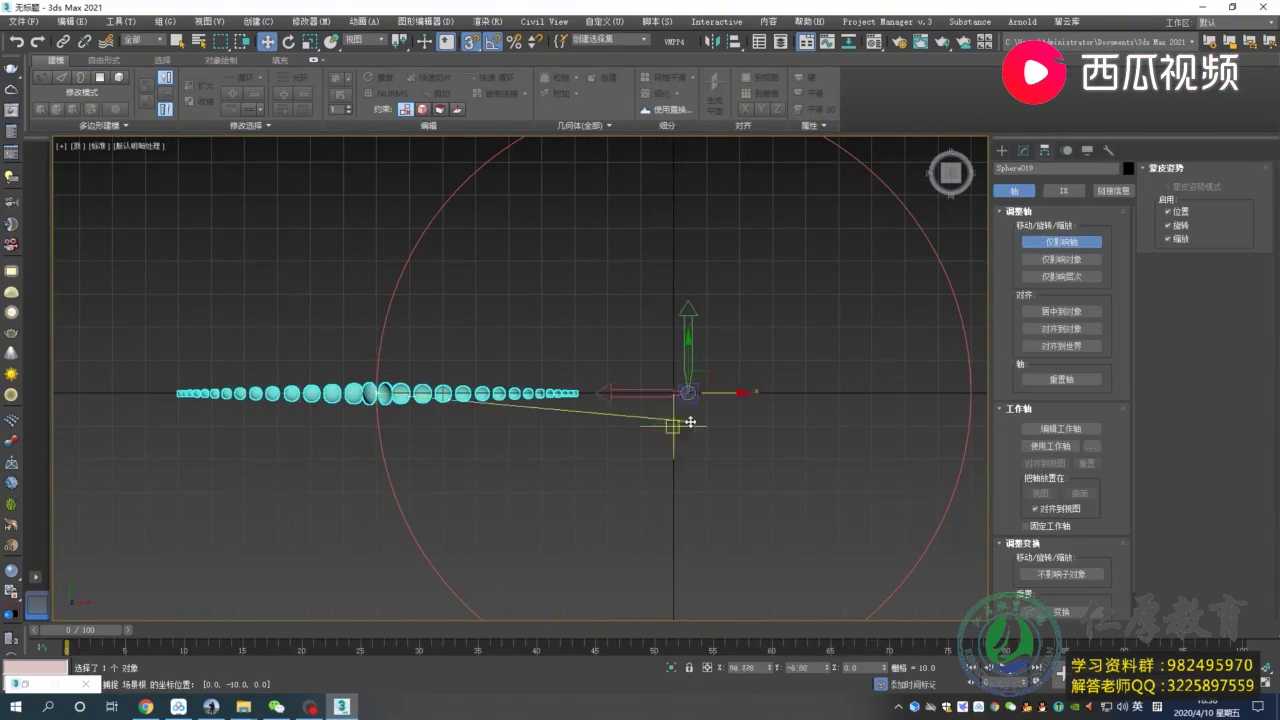
pyautogui.click(1001, 150)
# Rotate-clone the strand by 15 degrees around the circle's centre with 23 copies to fill the full ring.
pyautogui.keyDown('alt'); pyautogui.moveTo(700, 300); pyautogui.dragTo(771, 237, button='middle'); pyautogui.keyUp('alt')
pyautogui.scroll(-2, 591, 346)
pyautogui.press('e')
pyautogui.scroll(1, 608, 406)
pyautogui.keyDown('shift'); pyautogui.moveTo(608, 406); pyautogui.dragTo(600, 425); pyautogui.keyUp('shift')
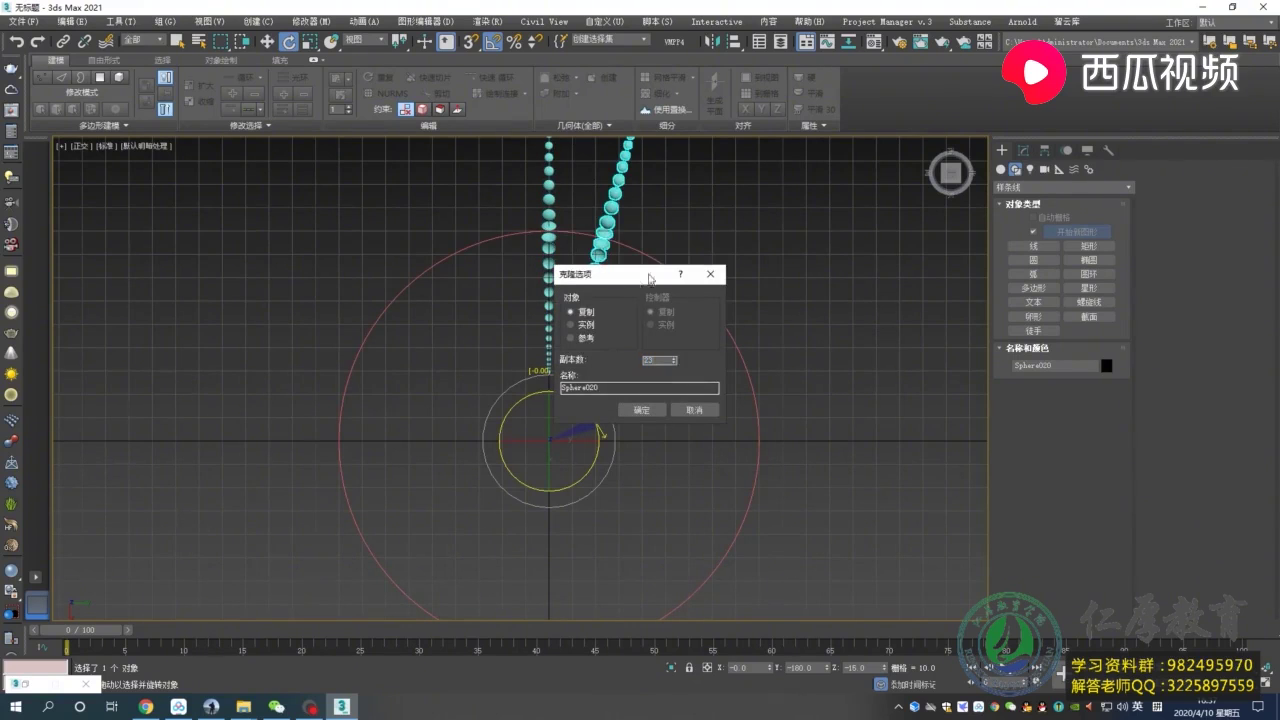
pyautogui.moveTo(649, 278); pyautogui.dragTo(711, 302)
pyautogui.click(703, 436)
pyautogui.press('w')
pyautogui.moveTo(703, 436)
pyautogui.keyDown('alt'); pyautogui.mouseDown(button='middle')
pyautogui.moveTo(632, 345)
pyautogui.moveTo(657, 337)
pyautogui.moveTo(800, 362)
pyautogui.mouseUp(button='middle'); pyautogui.keyUp('alt')
pyautogui.scroll(3, 632, 345)
pyautogui.scroll(-3, 657, 337)
pyautogui.click(811, 332)
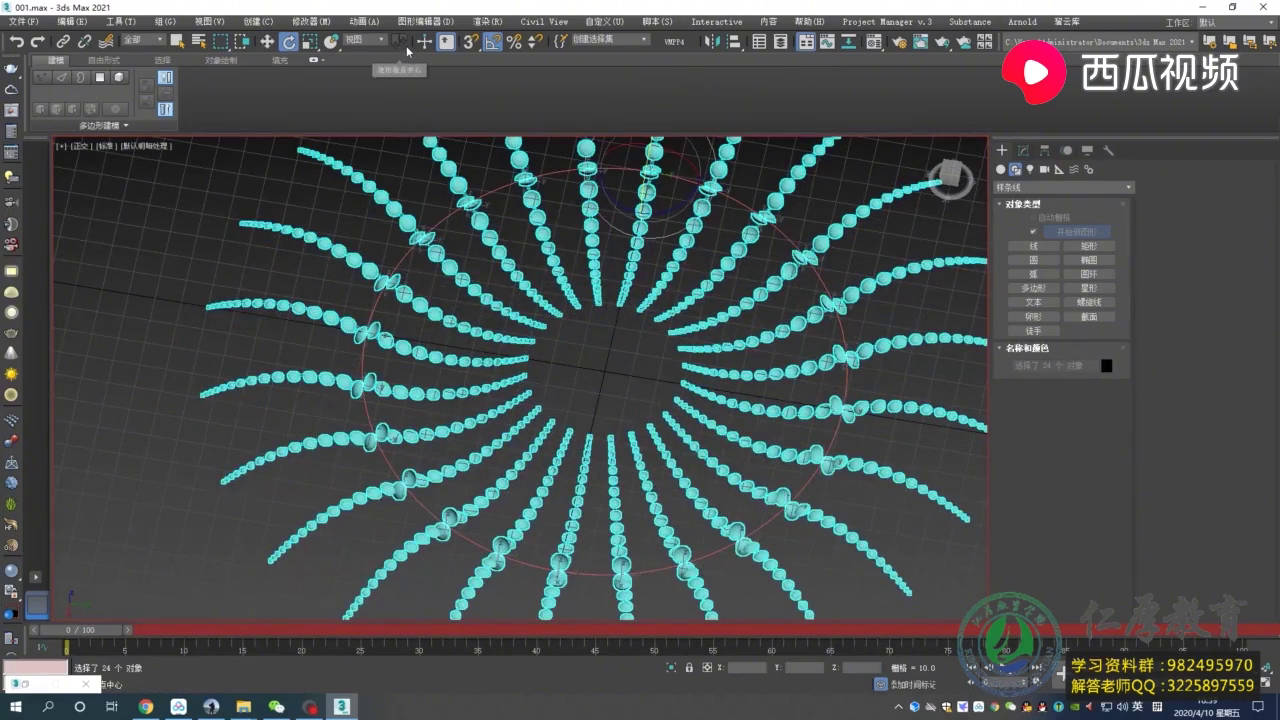
# Try the Screen, World and Parent reference coordinate systems for rotating the 24 selected strands.
pyautogui.click(362, 39)
pyautogui.click(372, 58)
pyautogui.click(362, 39)
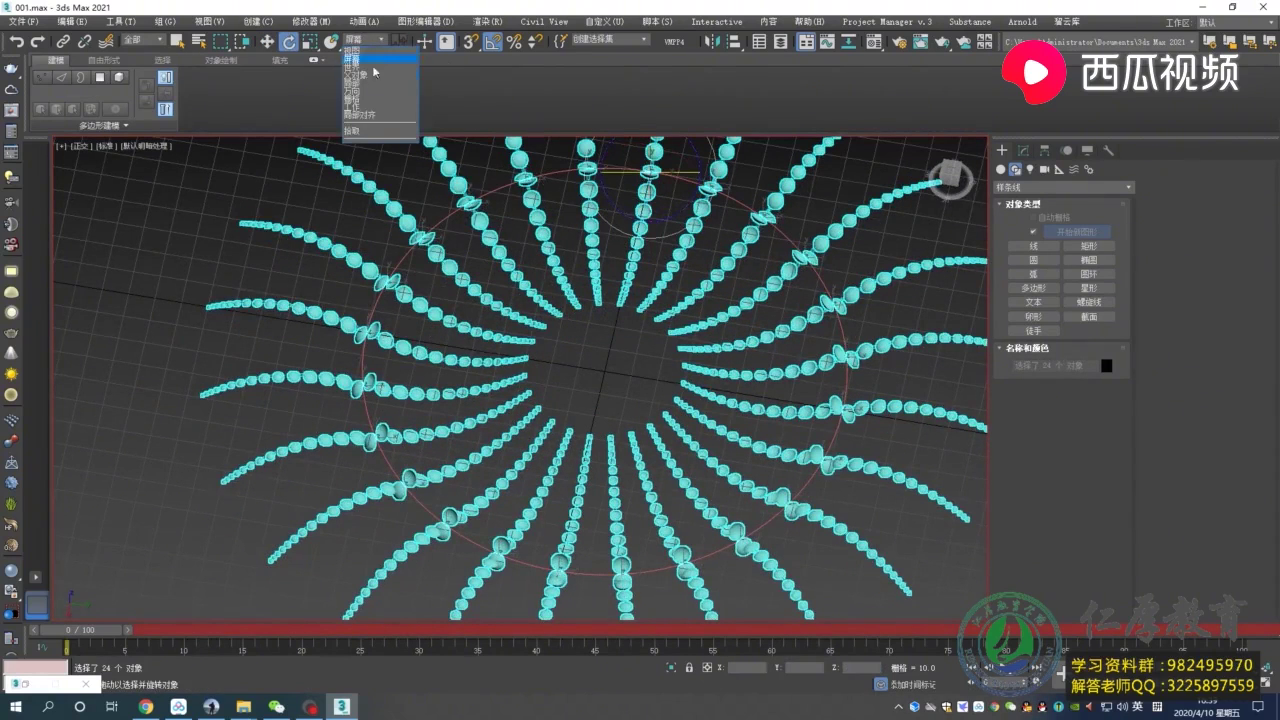
pyautogui.click(367, 67)
pyautogui.click(375, 41)
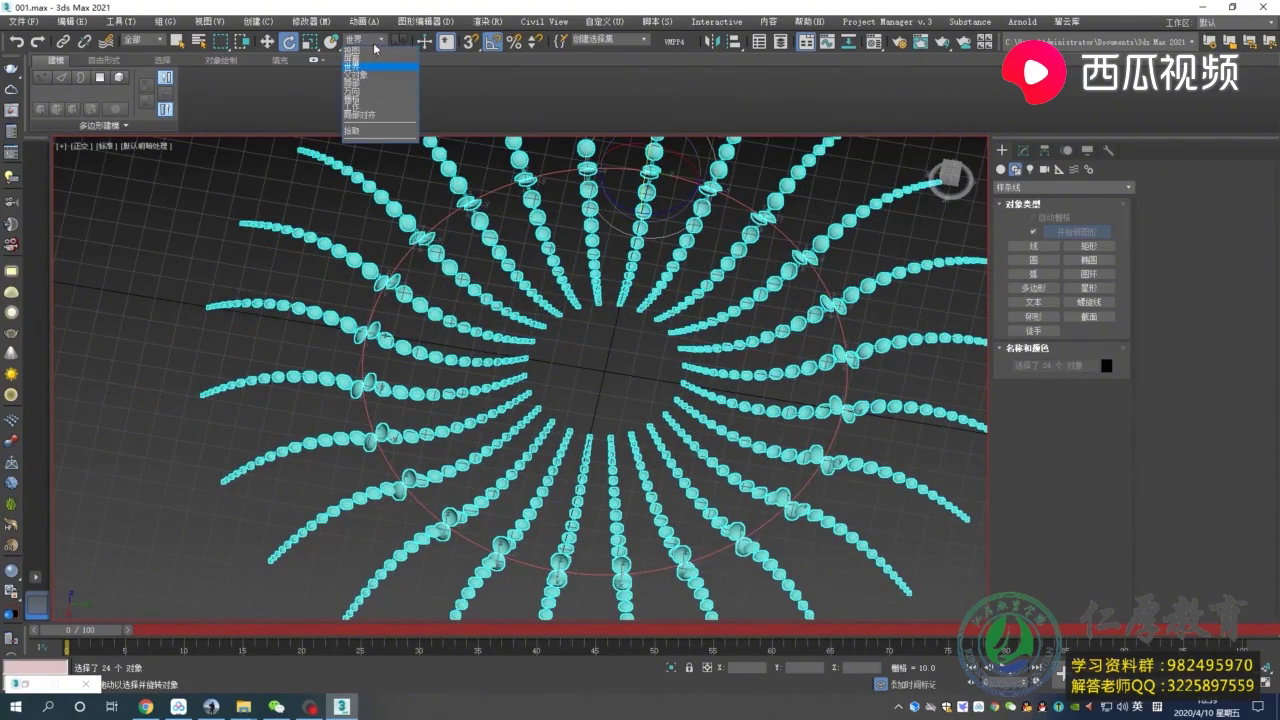
pyautogui.click(372, 75)
pyautogui.click(365, 39)
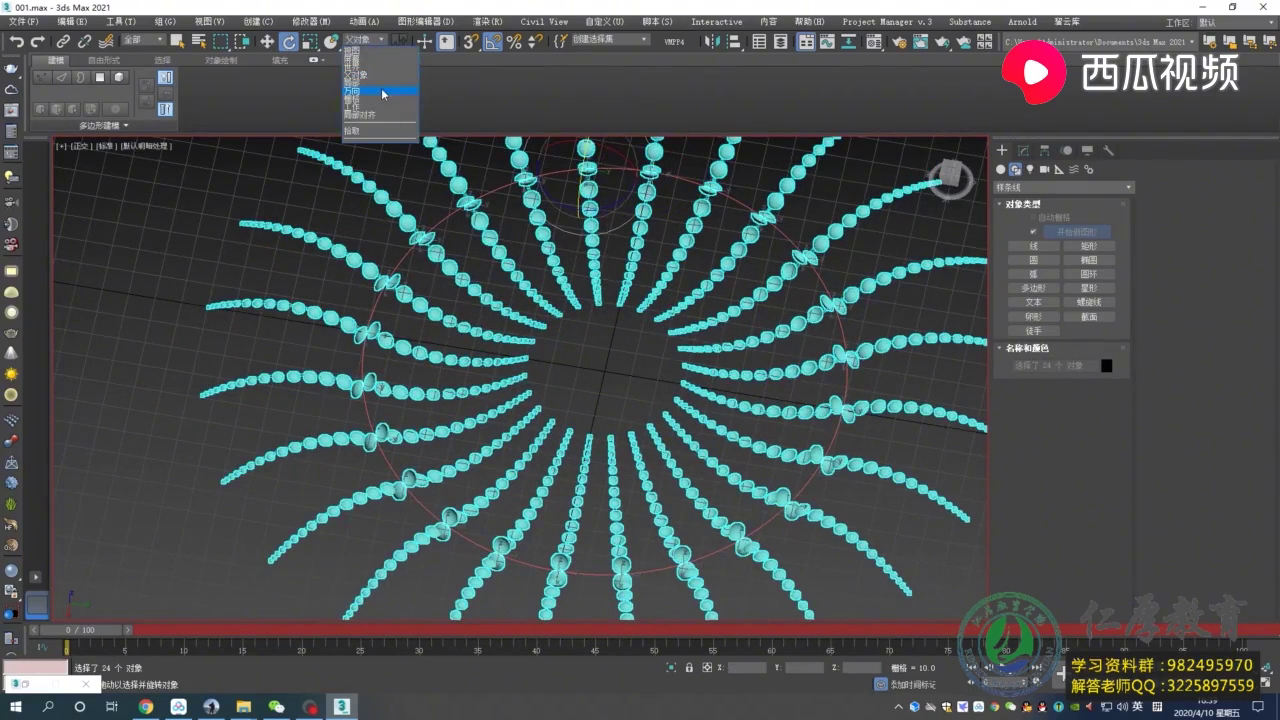
pyautogui.click(379, 106)
pyautogui.click(365, 39)
pyautogui.click(372, 84)
pyautogui.click(365, 39)
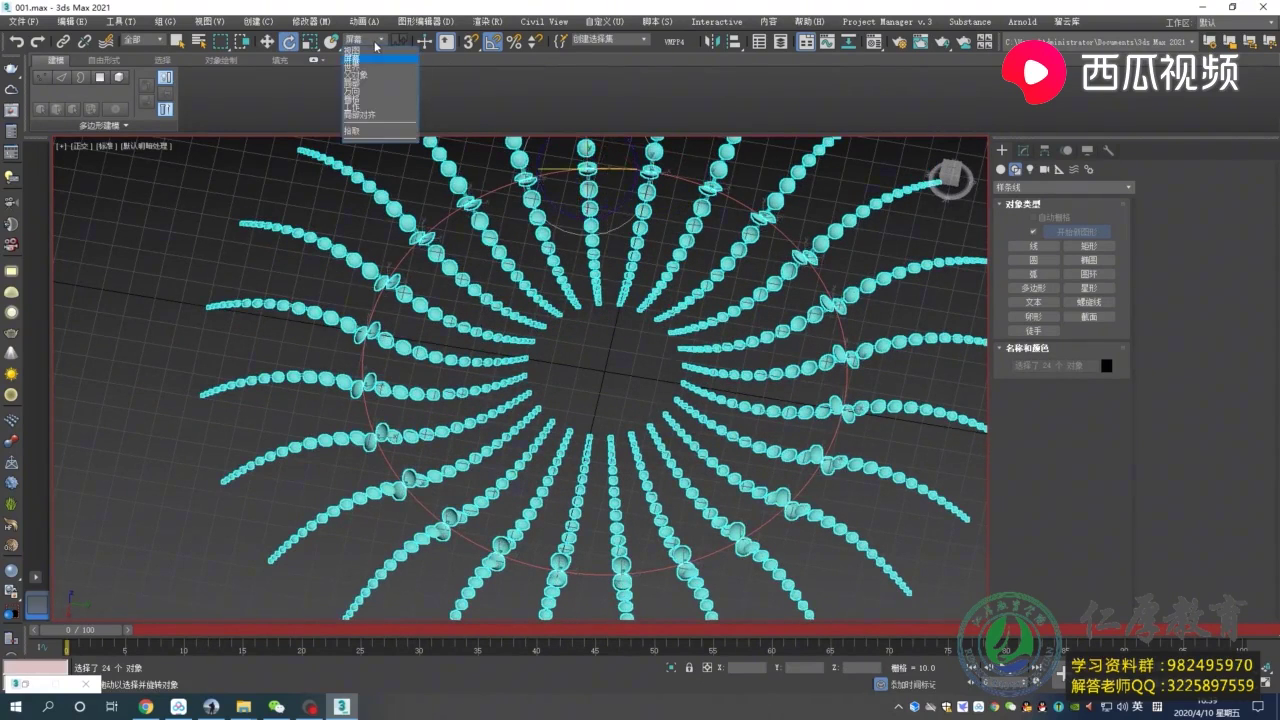
pyautogui.click(372, 58)
# Select all 24 strands without the circle in the top view and set the rotation's reference coordinate system to Local.
pyautogui.press('t')
pyautogui.scroll(5, 500, 340)
pyautogui.press('w')
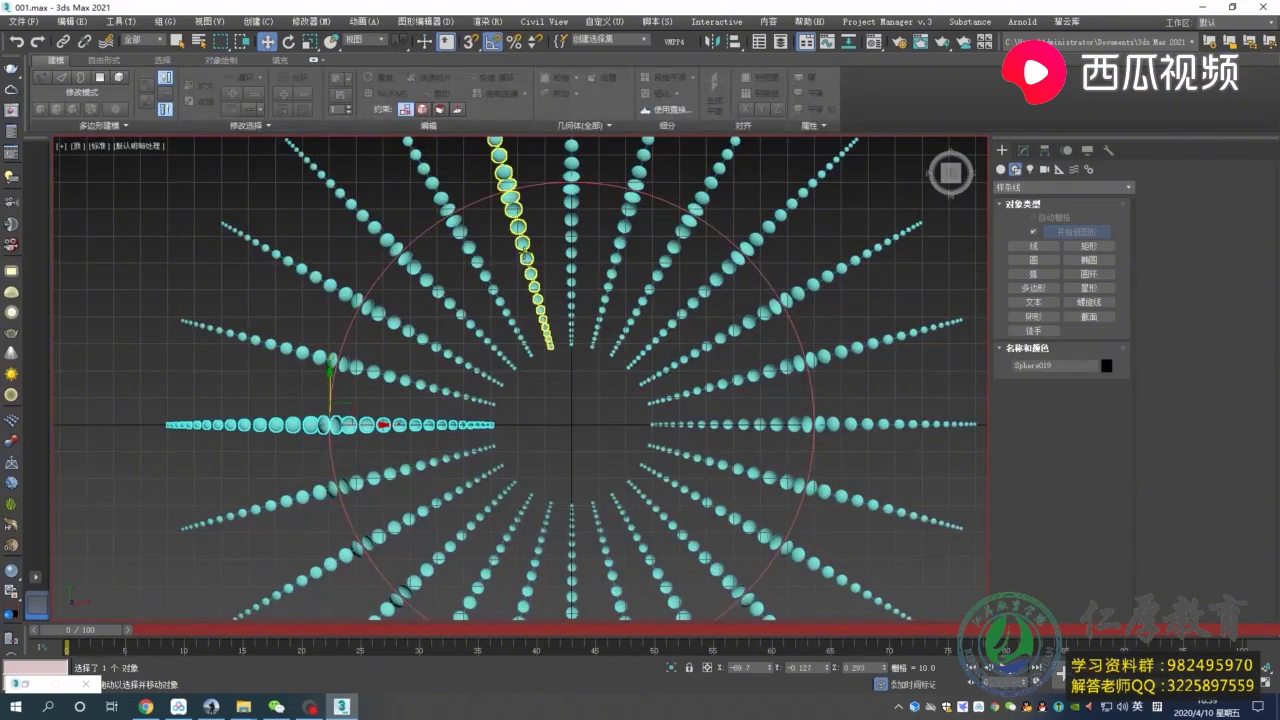
pyautogui.keyDown('alt'); pyautogui.click(346, 329); pyautogui.keyUp('alt')
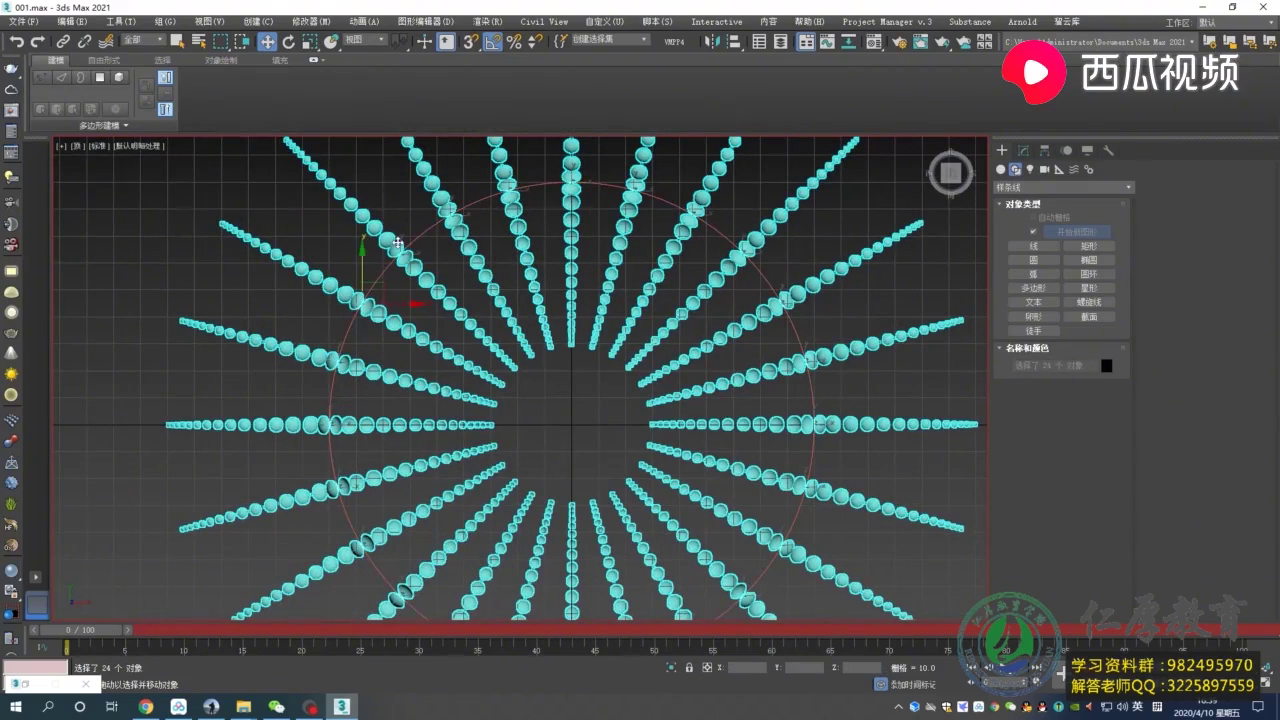
pyautogui.click(366, 40)
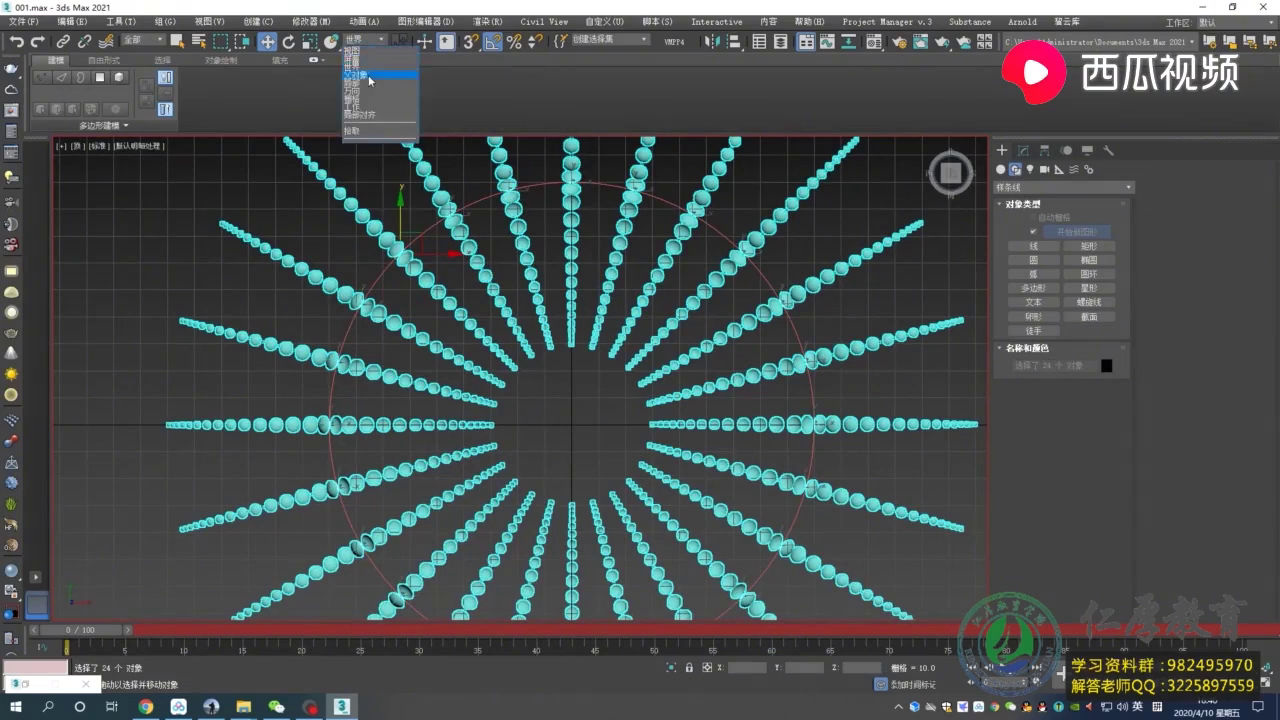
pyautogui.click(372, 89)
pyautogui.press('e')
pyautogui.click(366, 40)
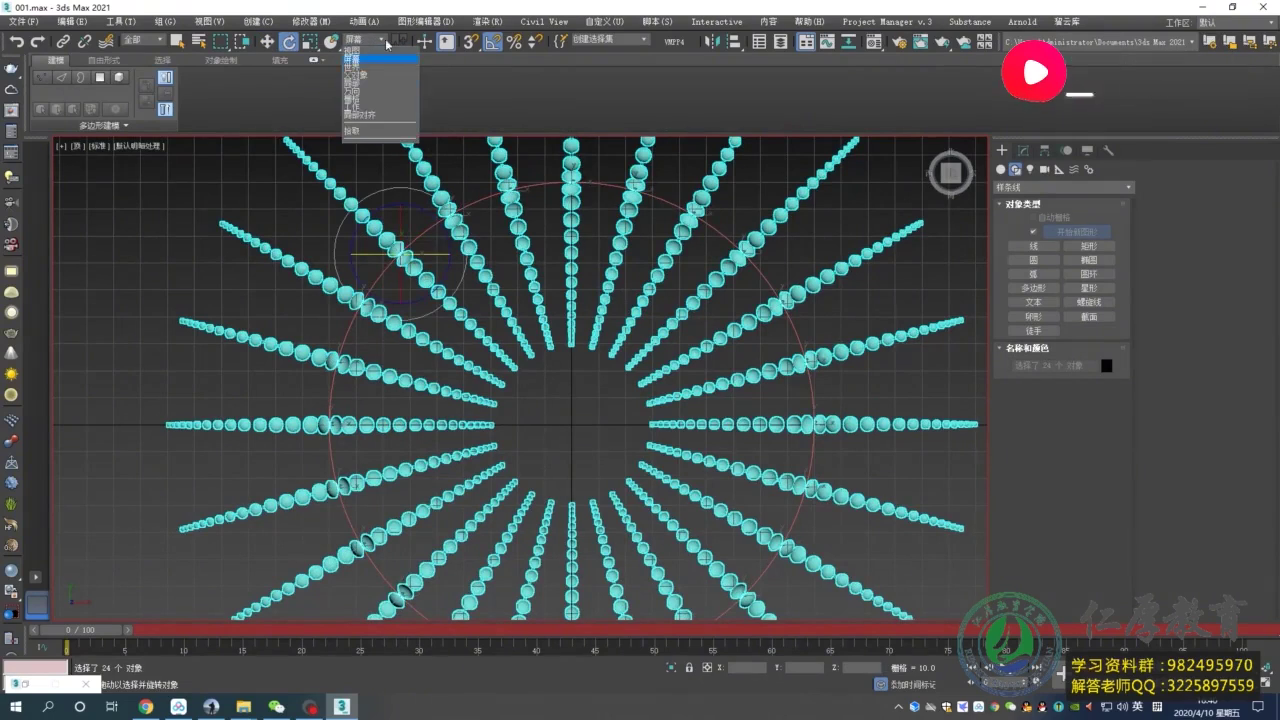
pyautogui.click(372, 89)
# Animate the strands rotating about their local axes, with rotation keys at about frame 45 and frame 100.
pyautogui.moveTo(393, 247); pyautogui.dragTo(487, 330)
pyautogui.moveTo(81, 630); pyautogui.dragTo(618, 636)
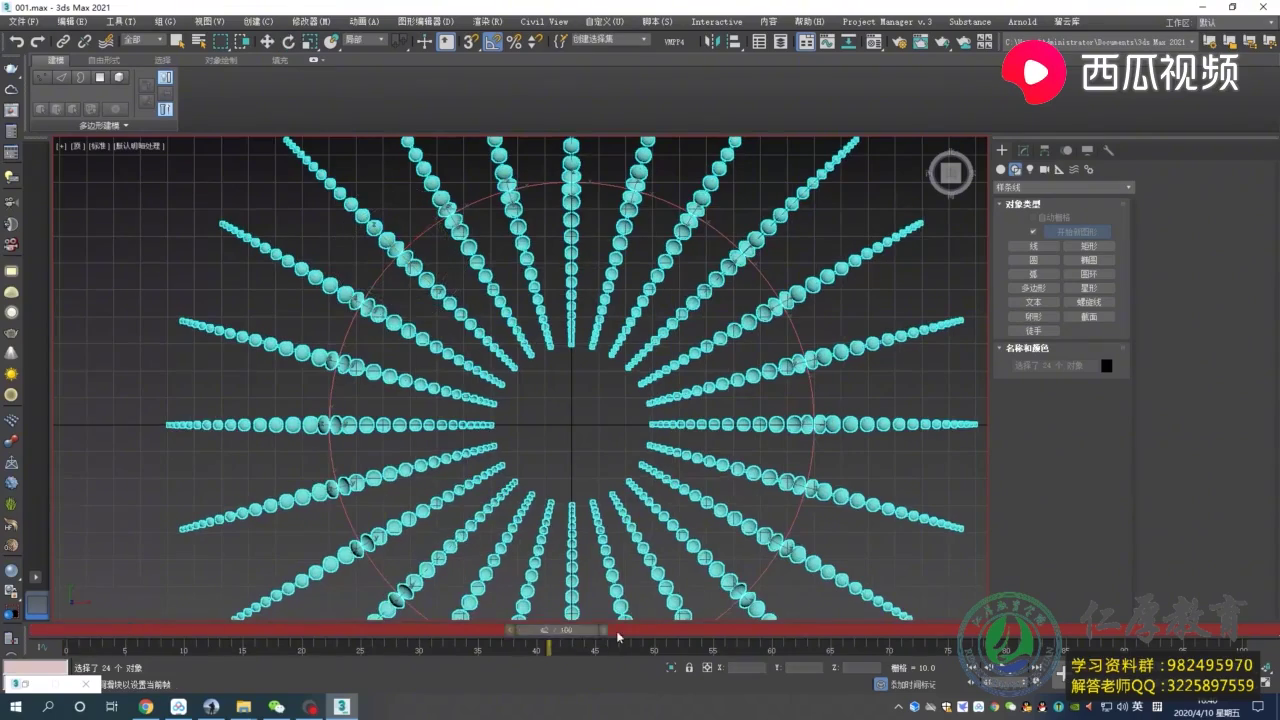
pyautogui.moveTo(446, 233); pyautogui.dragTo(509, 320)
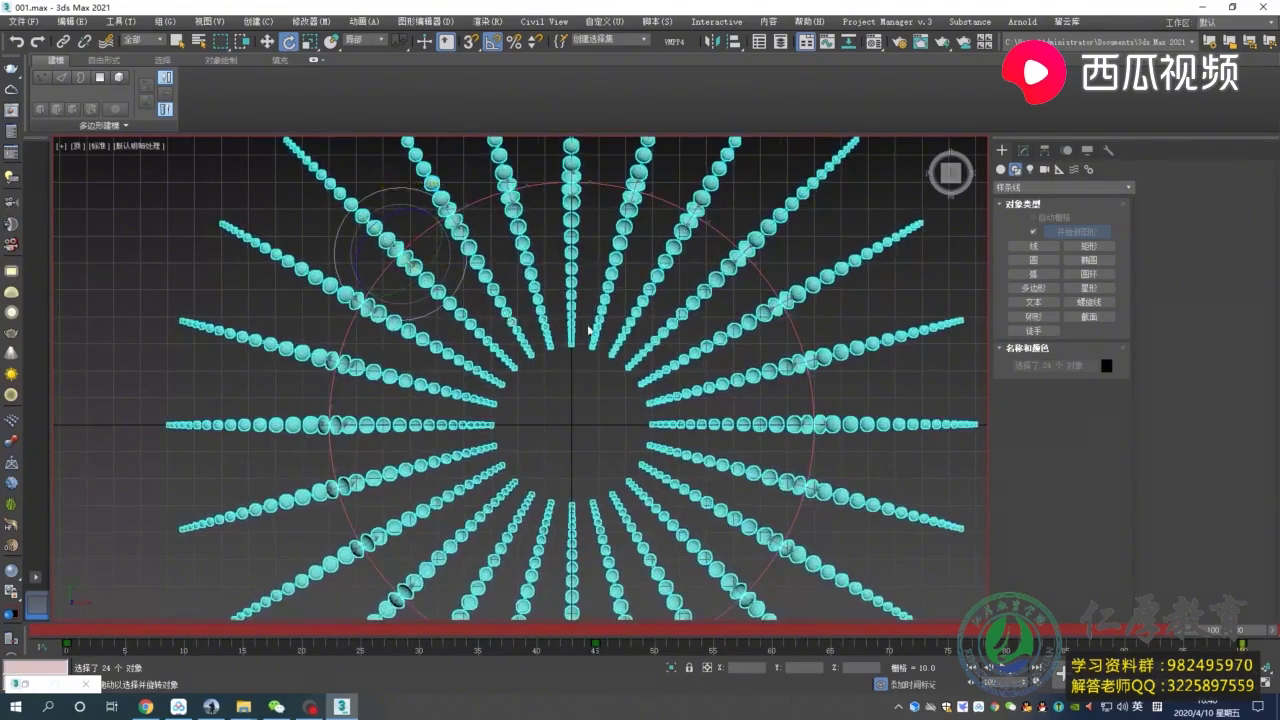
# Play back the strand animation in the perspective view and examine the ring's motion from several angles.
pyautogui.press('w')
pyautogui.press('p')
pyautogui.keyDown('alt'); pyautogui.moveTo(590, 328); pyautogui.dragTo(591, 308, button='middle'); pyautogui.keyUp('alt')
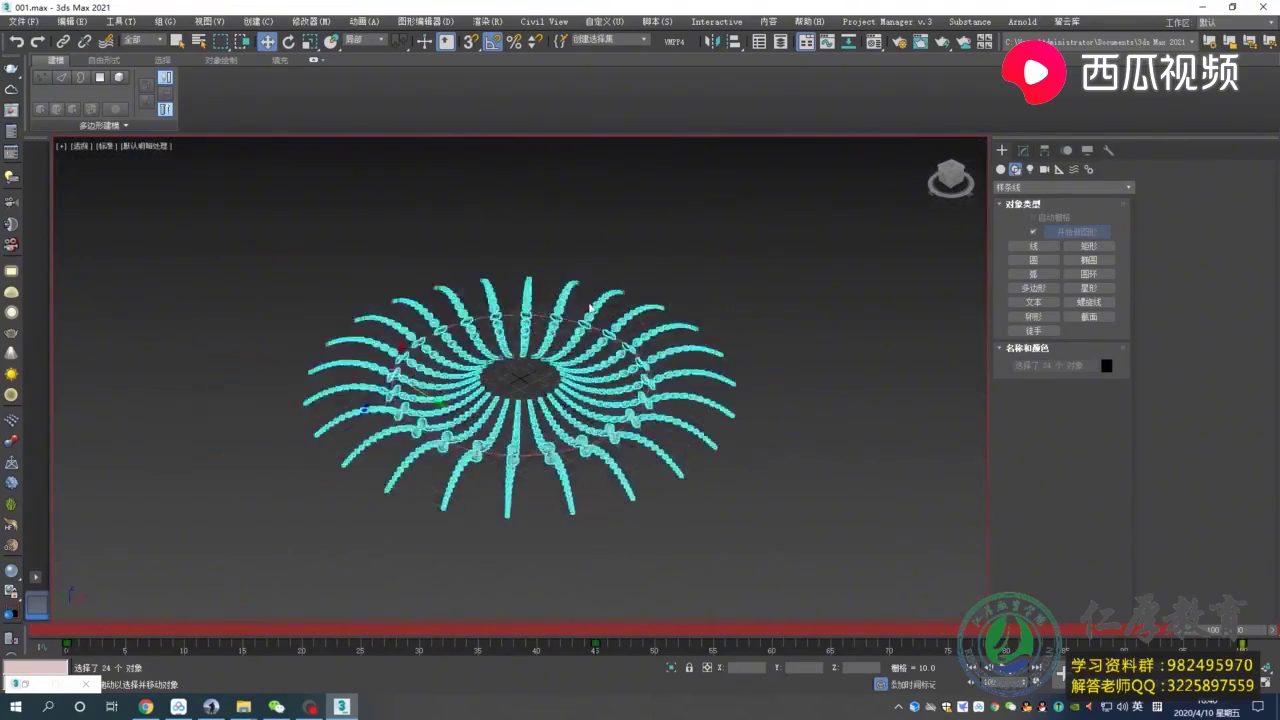
pyautogui.press('/')
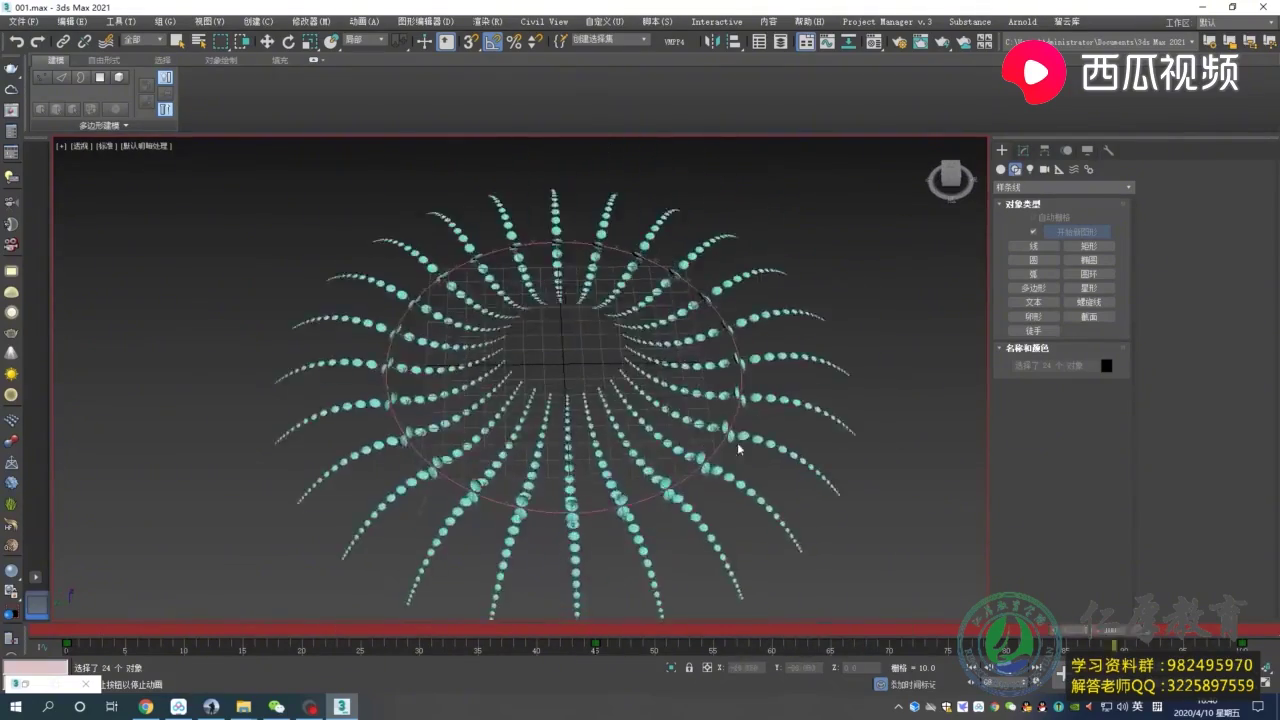
pyautogui.keyDown('alt'); pyautogui.moveTo(738, 449); pyautogui.dragTo(650, 383, button='middle'); pyautogui.keyUp('alt')
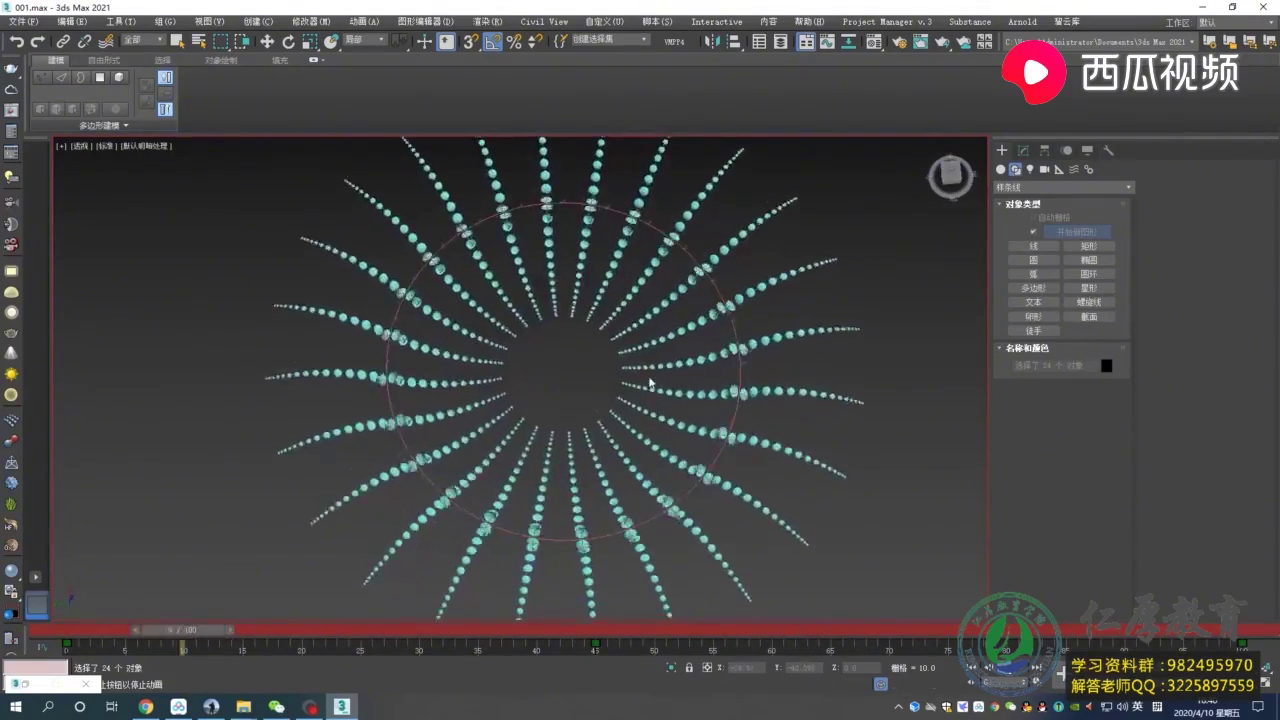
pyautogui.press('/')
# Select all the strands together with the circle and combine them into one group with the default name.
pyautogui.hotkey('ctrl', 'a')
pyautogui.press('w')
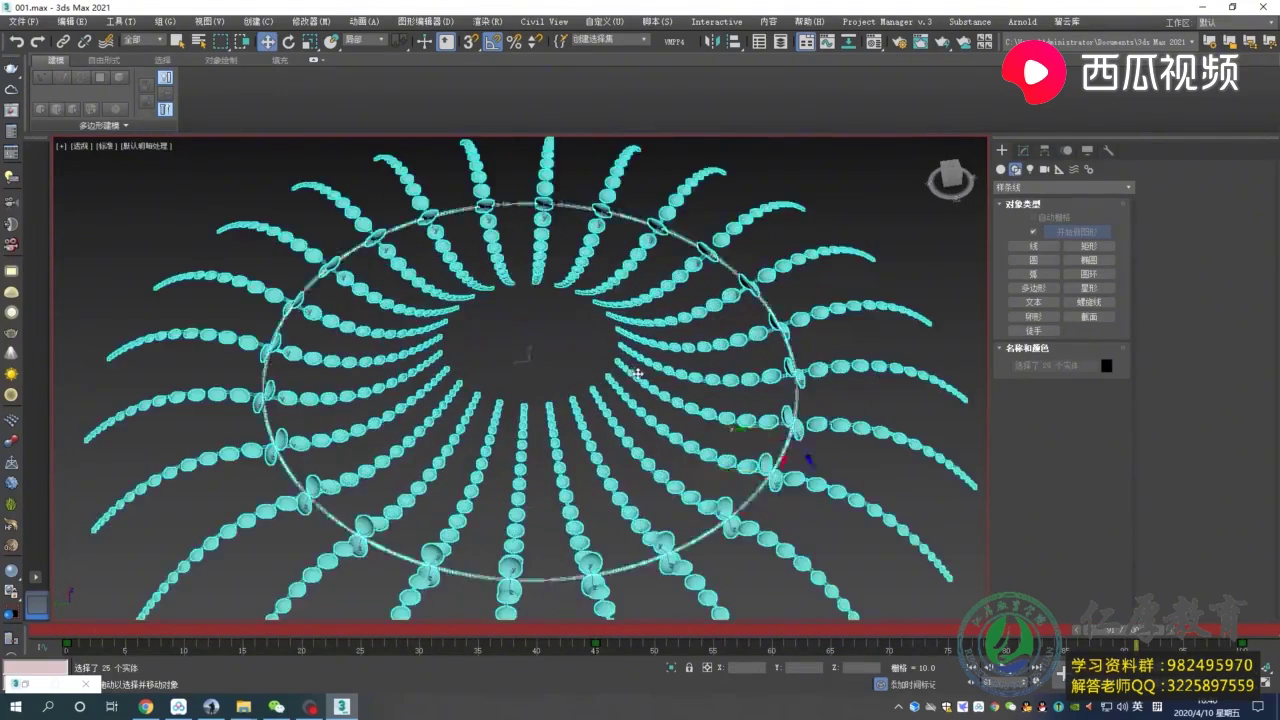
pyautogui.scroll(-5, 637, 373)
pyautogui.hotkey('alt', 'g')
pyautogui.press('Return')
pyautogui.press('Return')
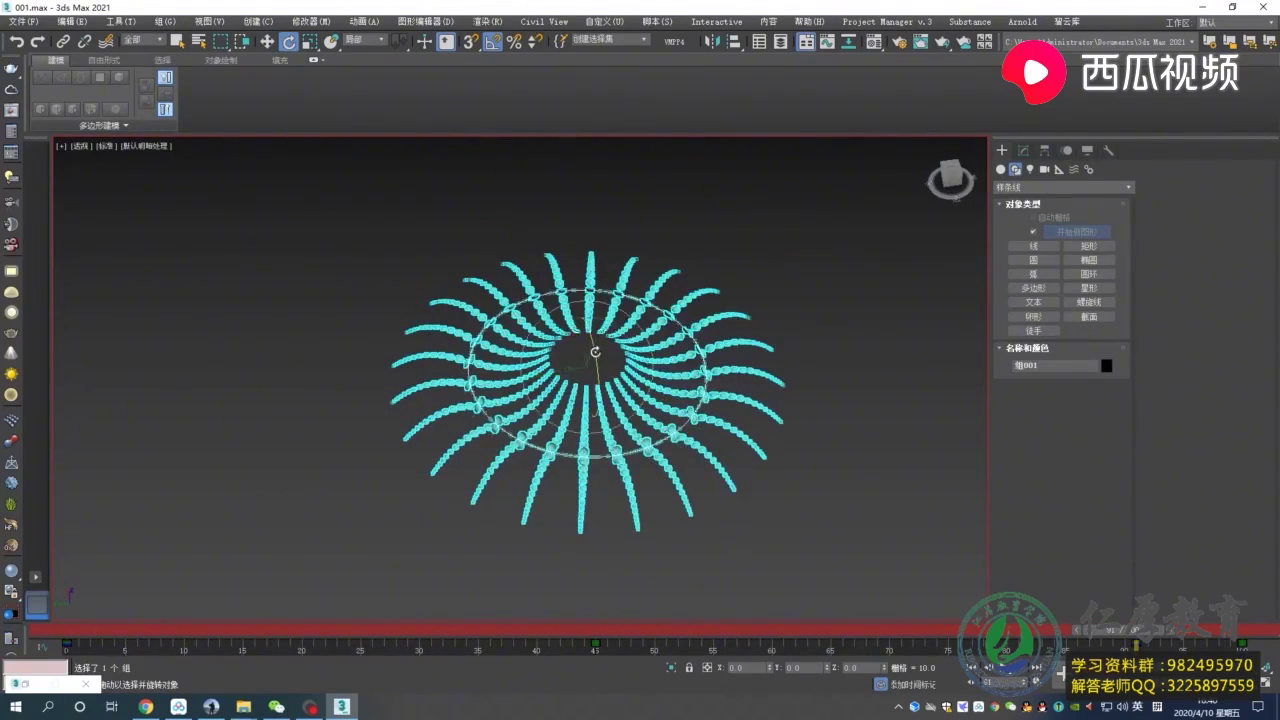
# Rotate the whole group so the ring of strands stands upright.
pyautogui.moveTo(609, 407); pyautogui.dragTo(609, 380)
pyautogui.click(365, 39)
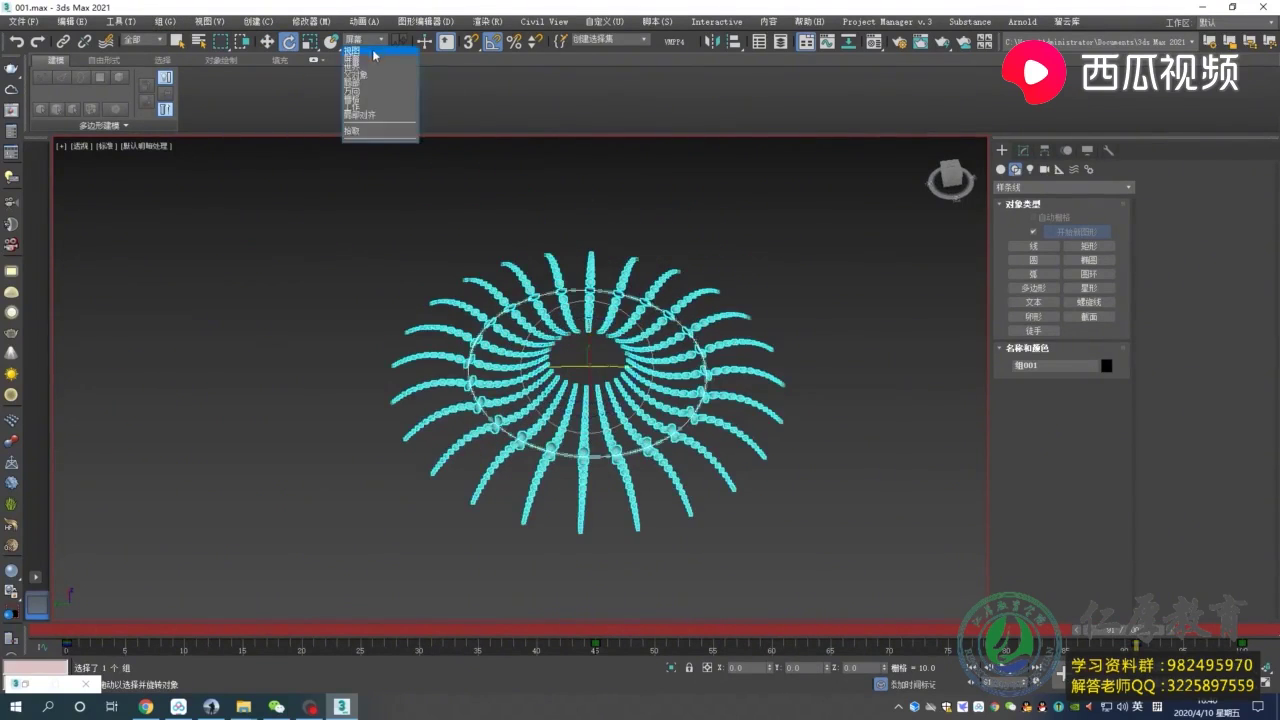
pyautogui.click(360, 53)
pyautogui.click(365, 39)
pyautogui.click(360, 77)
pyautogui.press('t')
pyautogui.keyDown('alt'); pyautogui.moveTo(527, 426); pyautogui.dragTo(580, 380, button='middle'); pyautogui.keyUp('alt')
pyautogui.press('w')
# Assign an environment map to the scene background in the environment settings.
pyautogui.click(488, 21)
pyautogui.click(510, 171)
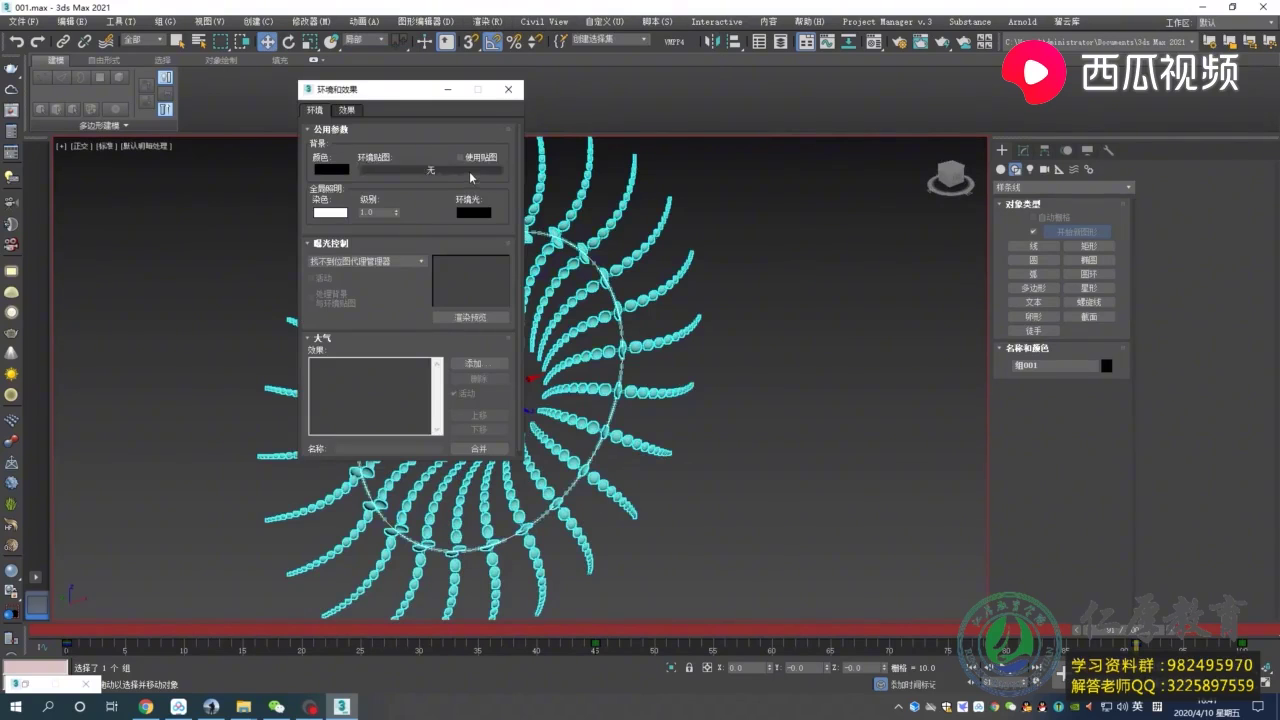
pyautogui.click(466, 172)
pyautogui.click(498, 188)
pyautogui.click(500, 206)
pyautogui.doubleClick(520, 243)
pyautogui.click(977, 570)
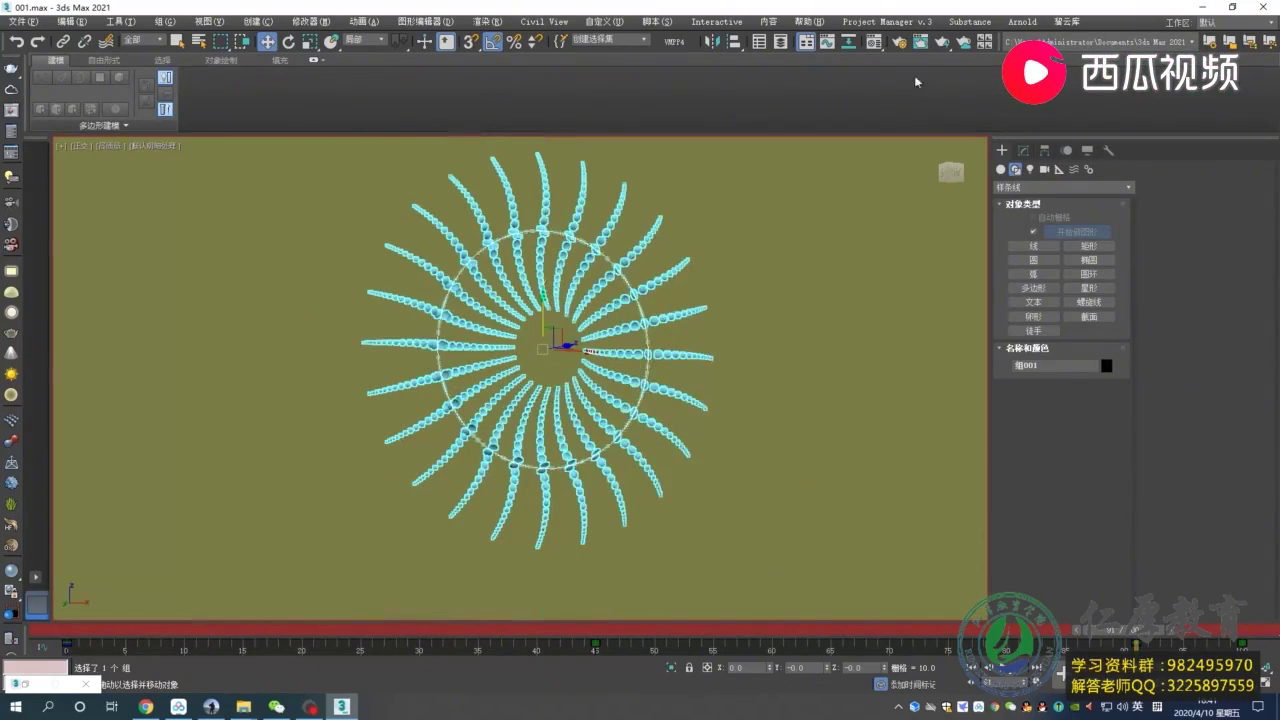
# Copy the environment's HDRI map, epping_forest_02_2k.hdr, into the sixth material slot and show the ring against it in the perspective view.
pyautogui.click(898, 44)
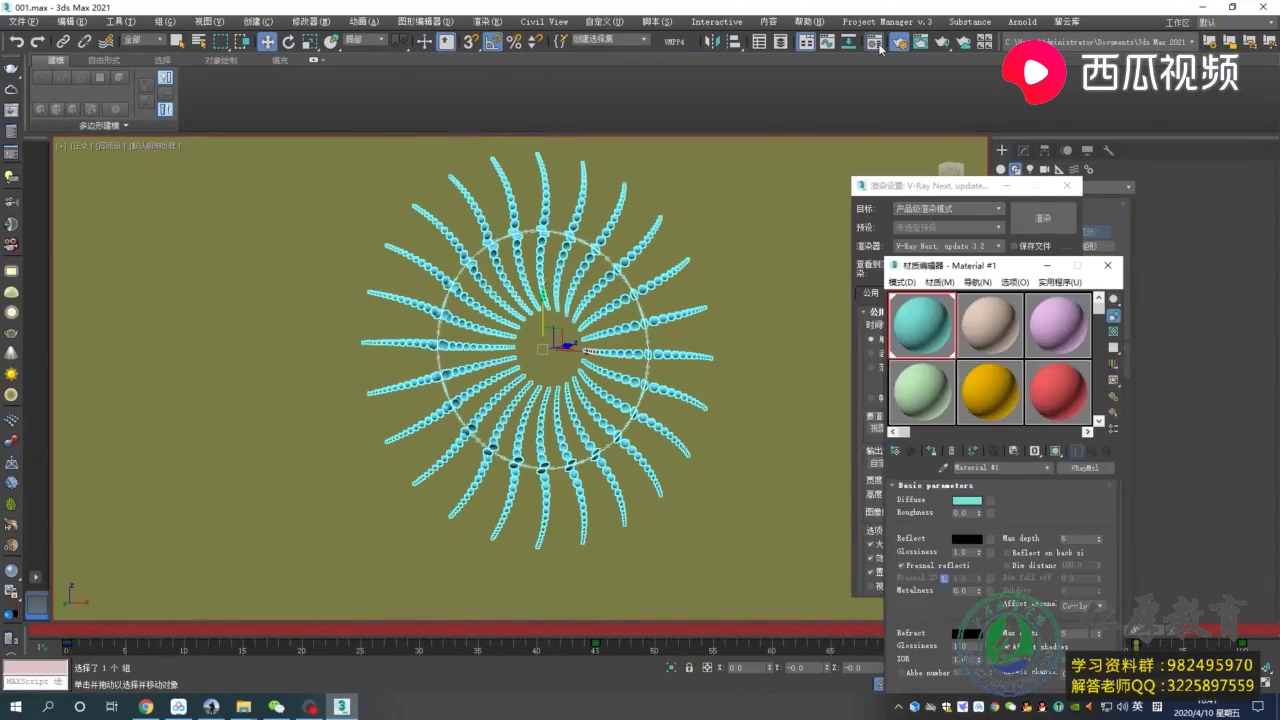
pyautogui.scroll(2, 540, 350)
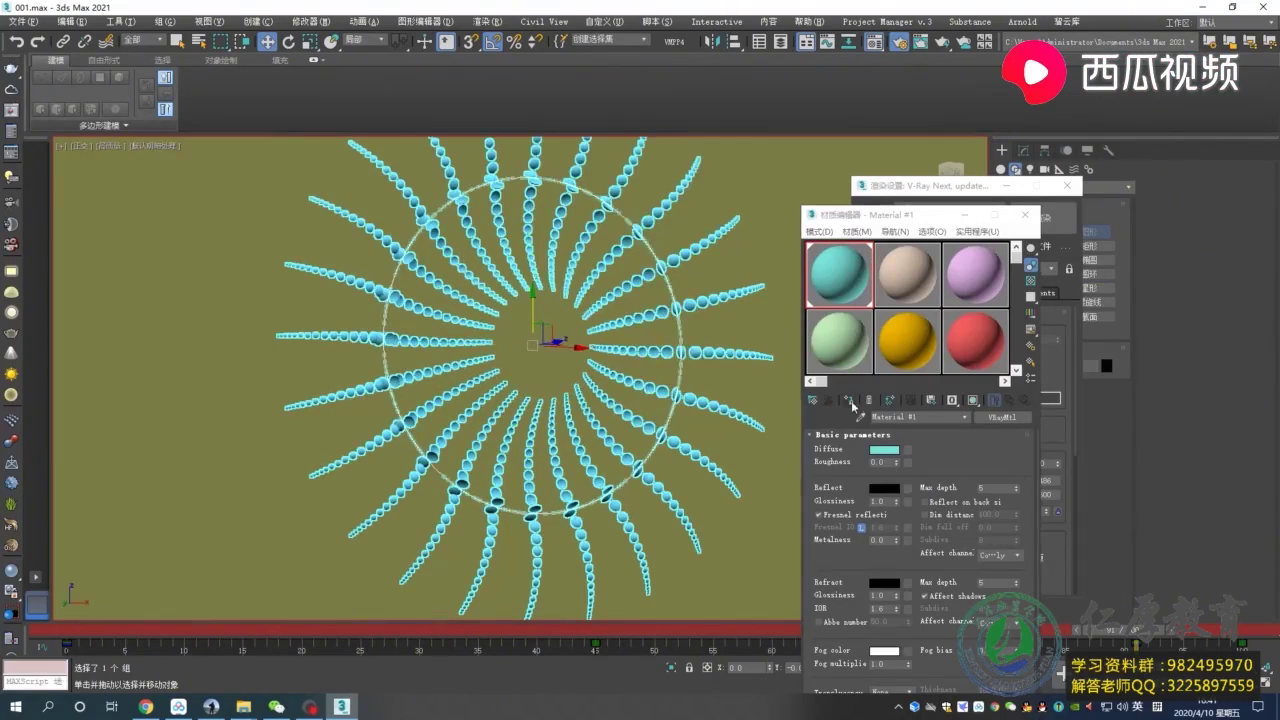
pyautogui.click(490, 22)
pyautogui.click(537, 191)
pyautogui.moveTo(404, 170); pyautogui.dragTo(975, 340)
pyautogui.click(888, 522)
pyautogui.scroll(-3, 950, 420)
pyautogui.keyDown('alt'); pyautogui.moveTo(640, 400); pyautogui.dragTo(688, 478, button='middle'); pyautogui.keyUp('alt')
pyautogui.press('p')
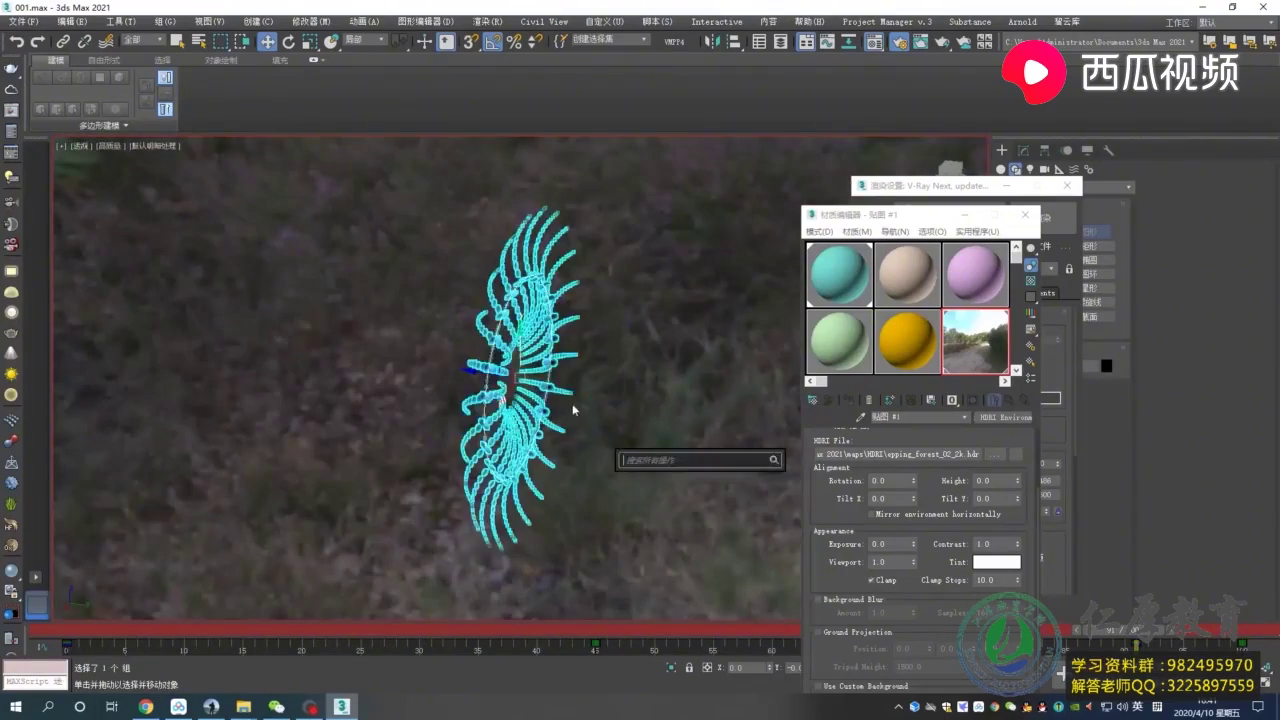
pyautogui.keyDown('alt'); pyautogui.moveTo(573, 410); pyautogui.dragTo(540, 410, button='middle'); pyautogui.keyUp('alt')
pyautogui.scroll(3, 515, 410)
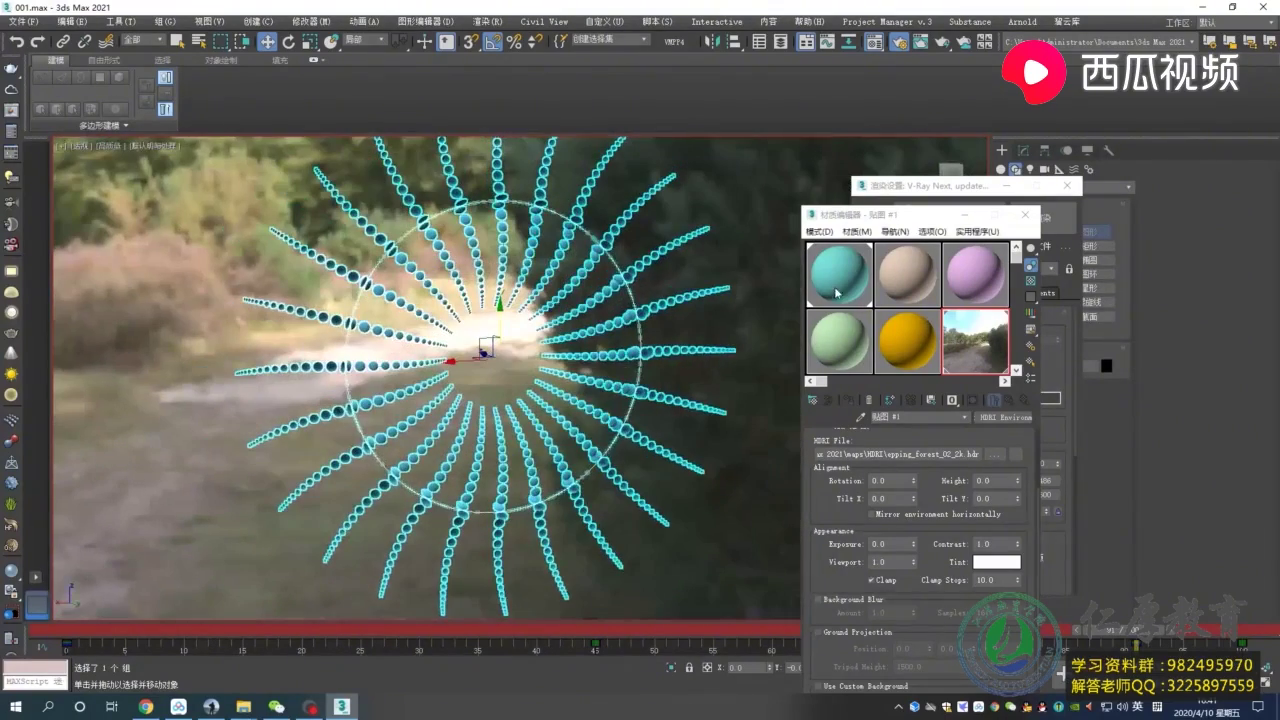
# Try a black diffuse color and a white reflection color on Material #1.
pyautogui.click(840, 275)
pyautogui.click(884, 449)
pyautogui.moveTo(884, 487); pyautogui.dragTo(884, 449)
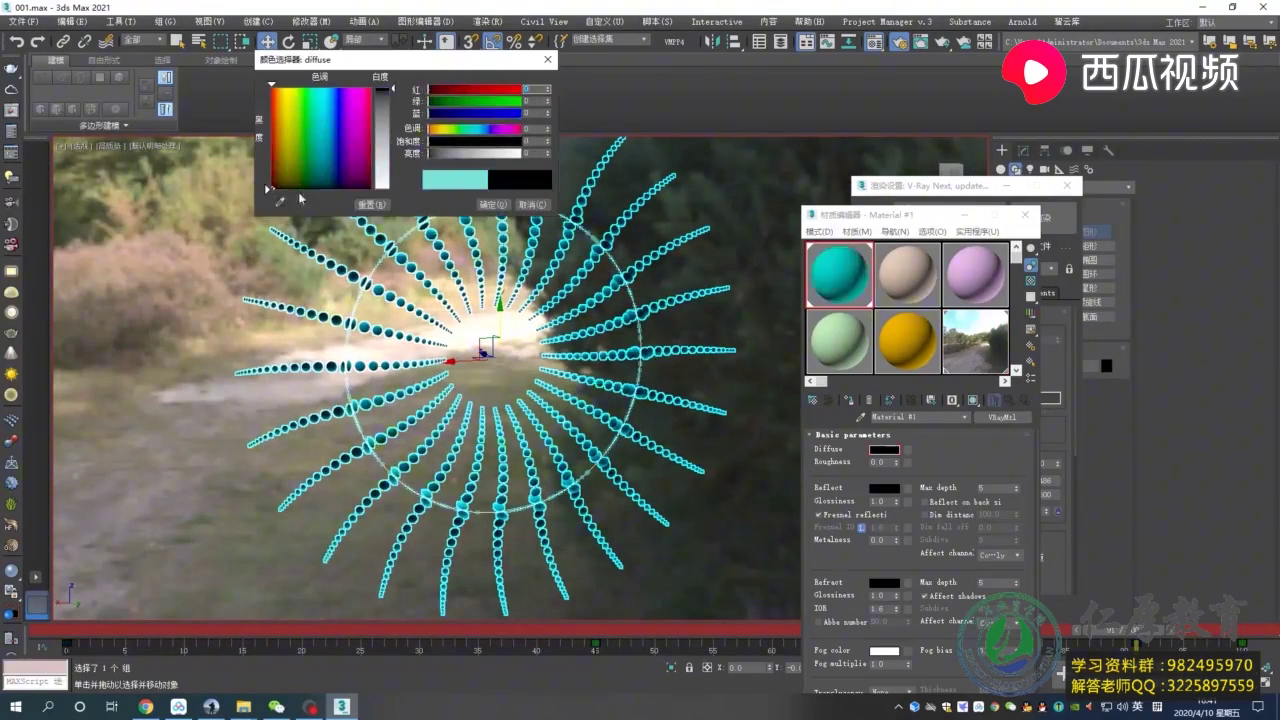
pyautogui.scroll(-1, 870, 480)
pyautogui.click(880, 475)
pyautogui.click(490, 207)
# Show an enlarged preview of Material #1 with the checkered sample background and try a Fresnel IOR of 50.
pyautogui.doubleClick(840, 275)
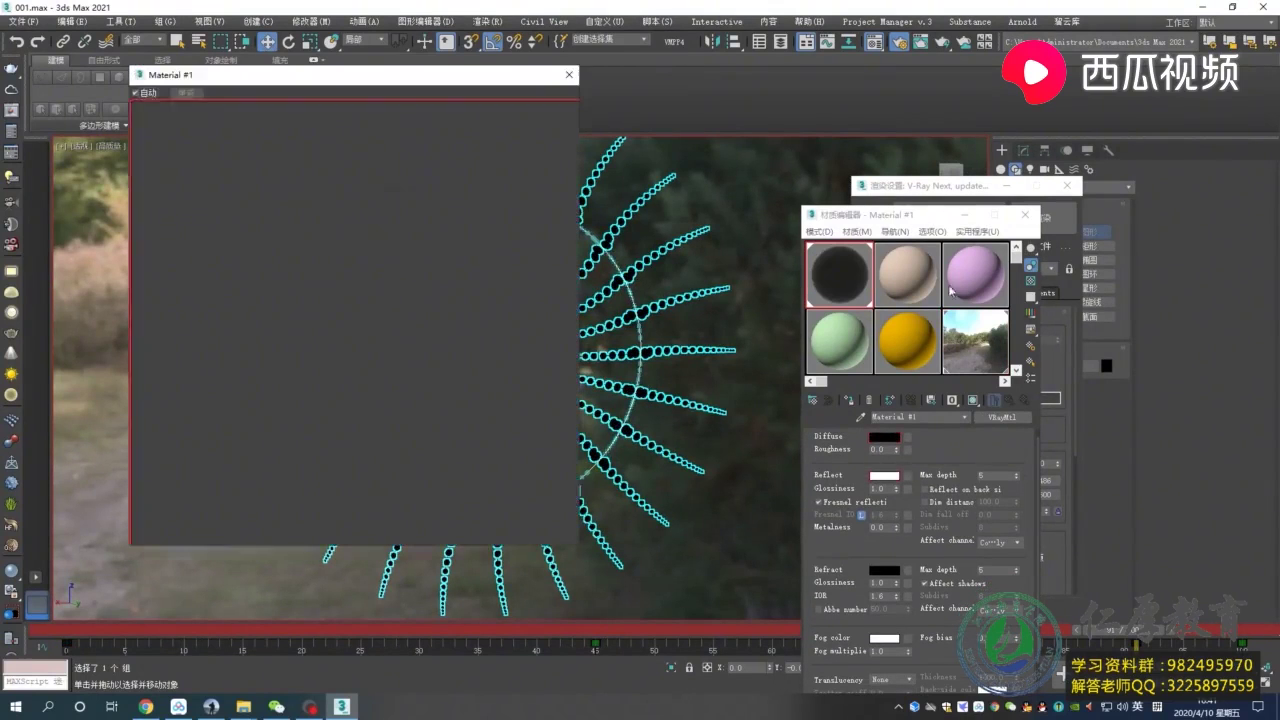
pyautogui.click(1030, 281)
pyautogui.scroll(-3, 873, 497)
pyautogui.doubleClick(885, 478)
pyautogui.write('50')
pyautogui.press('Return')
pyautogui.scroll(1, 870, 480)
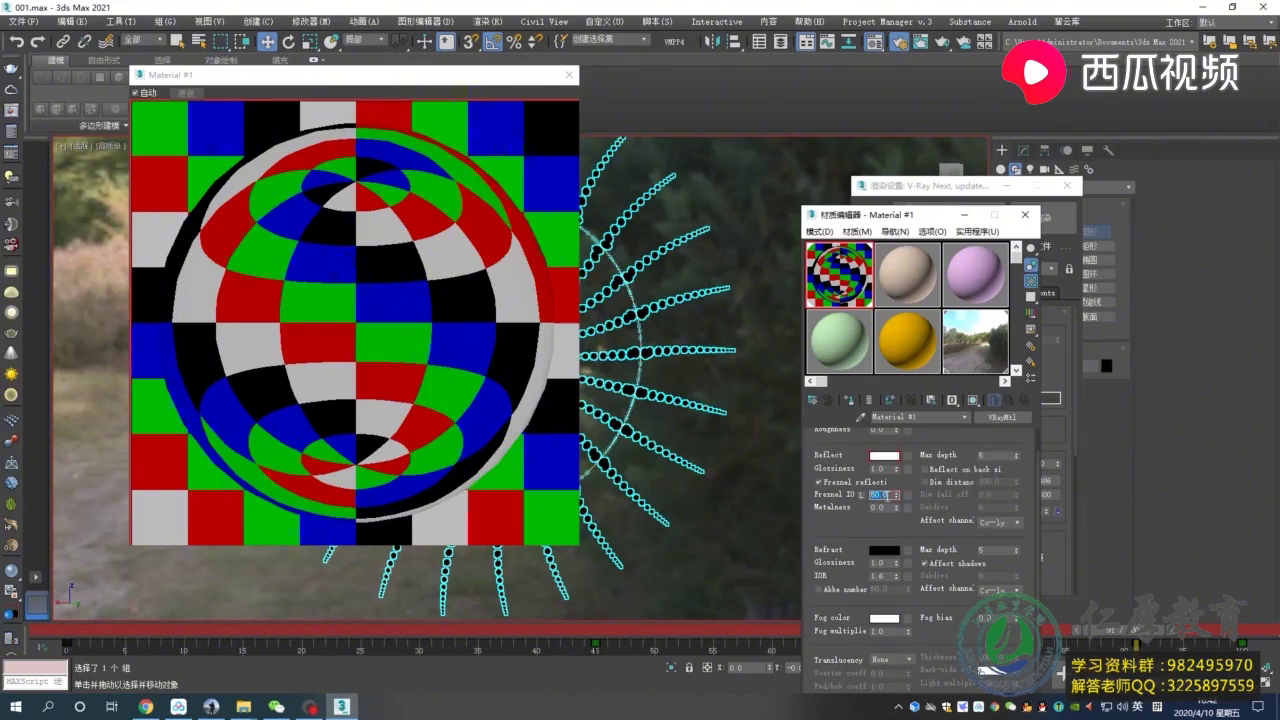
# Delete the selected keyframe recorded by the material edits, and play the animation with the enlarged preview closed.
pyautogui.moveTo(900, 214); pyautogui.dragTo(631, 144)
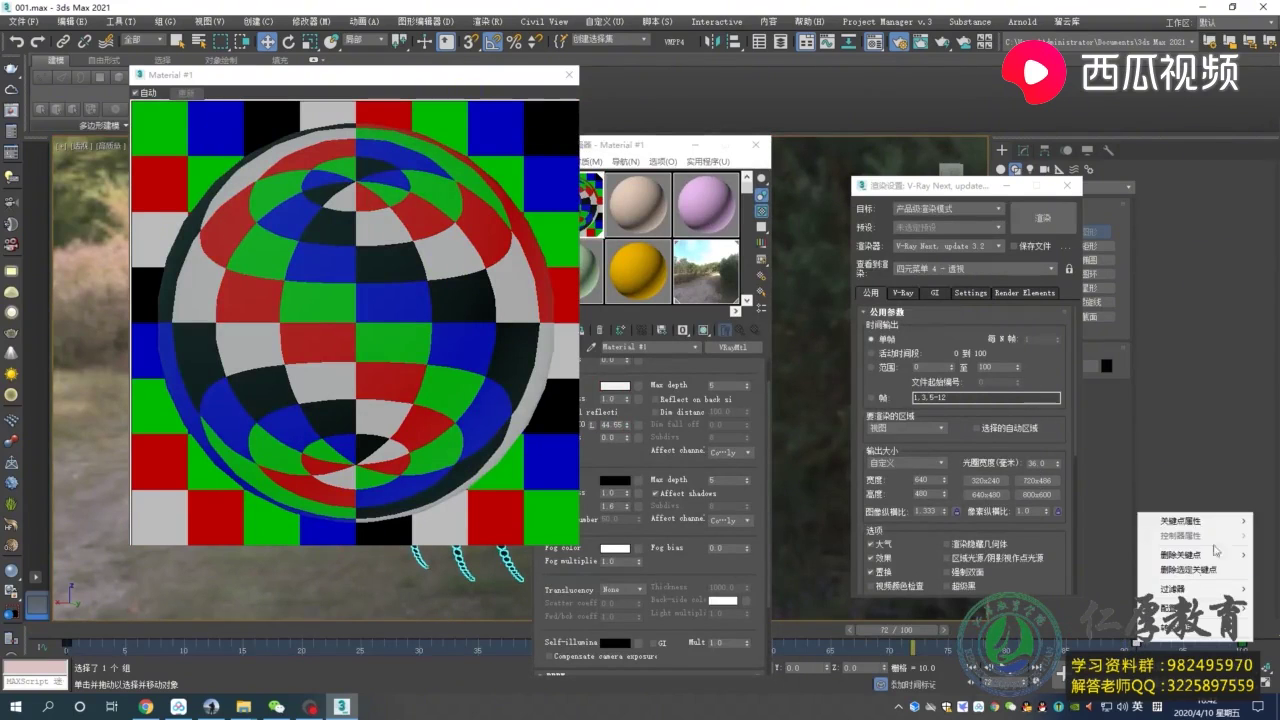
pyautogui.click(1214, 569)
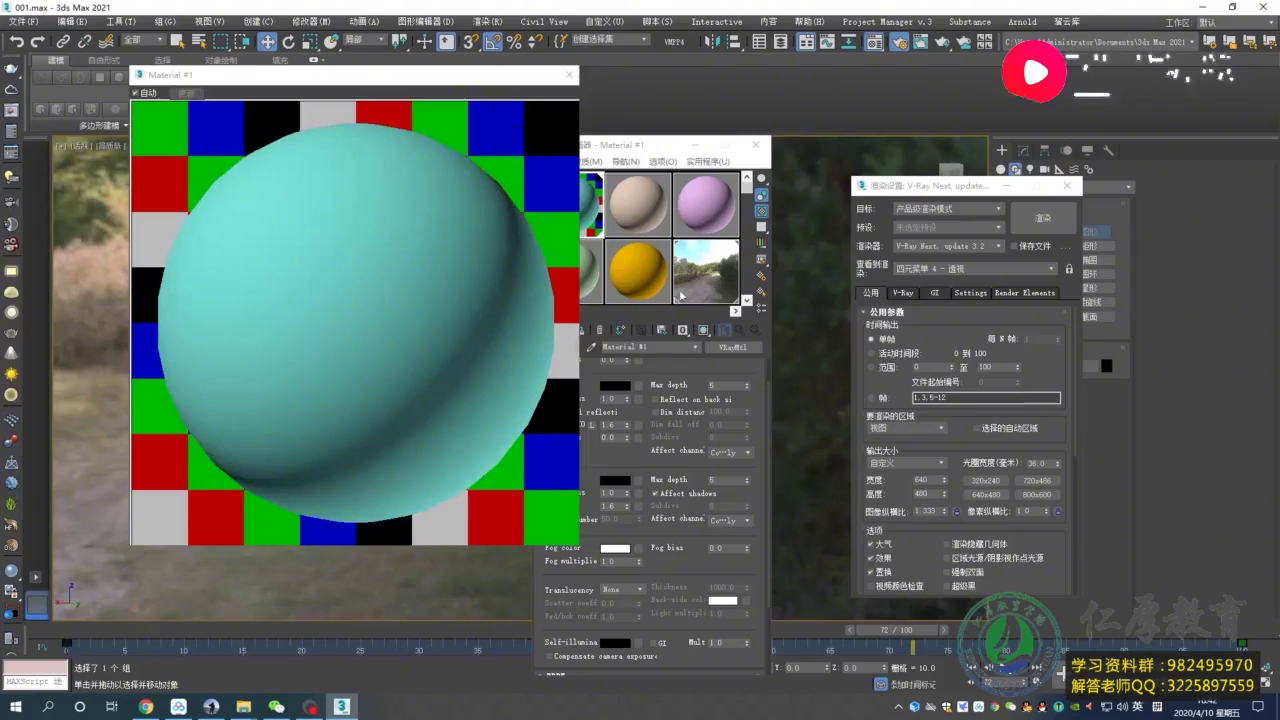
pyautogui.click(569, 75)
pyautogui.moveTo(660, 145); pyautogui.dragTo(874, 143)
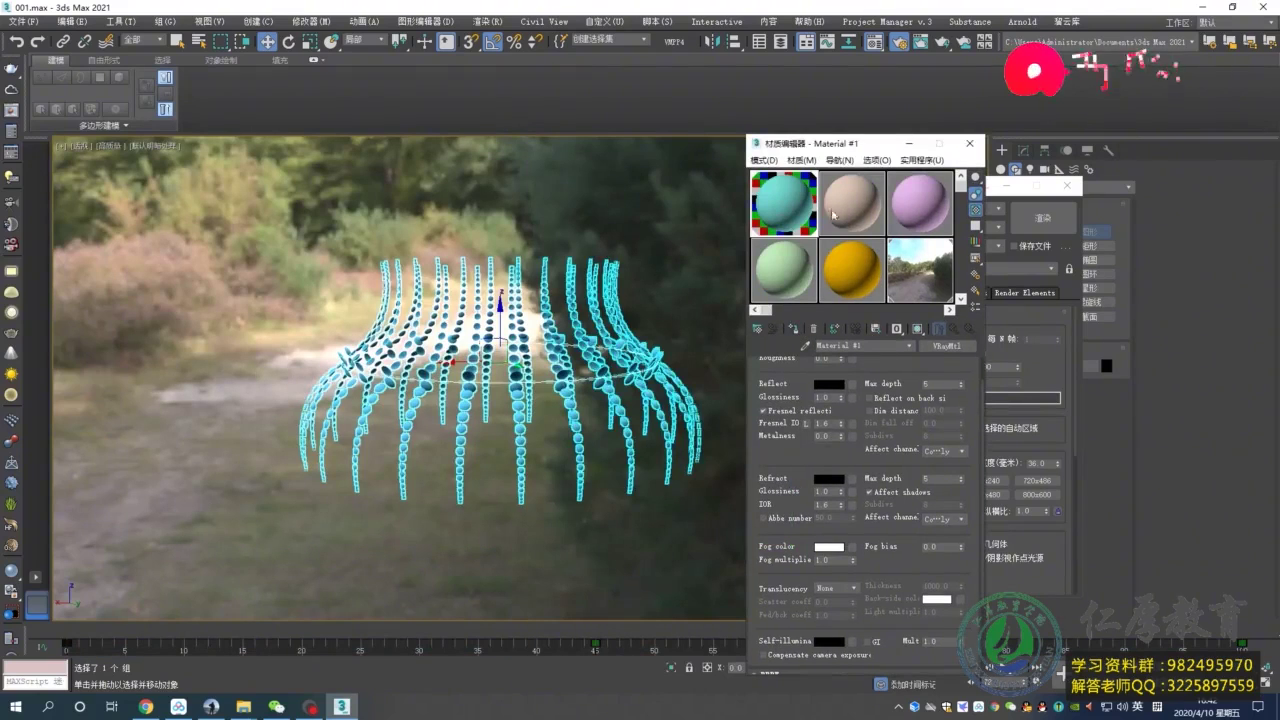
pyautogui.moveTo(785, 148); pyautogui.dragTo(704, 148)
pyautogui.press('/')
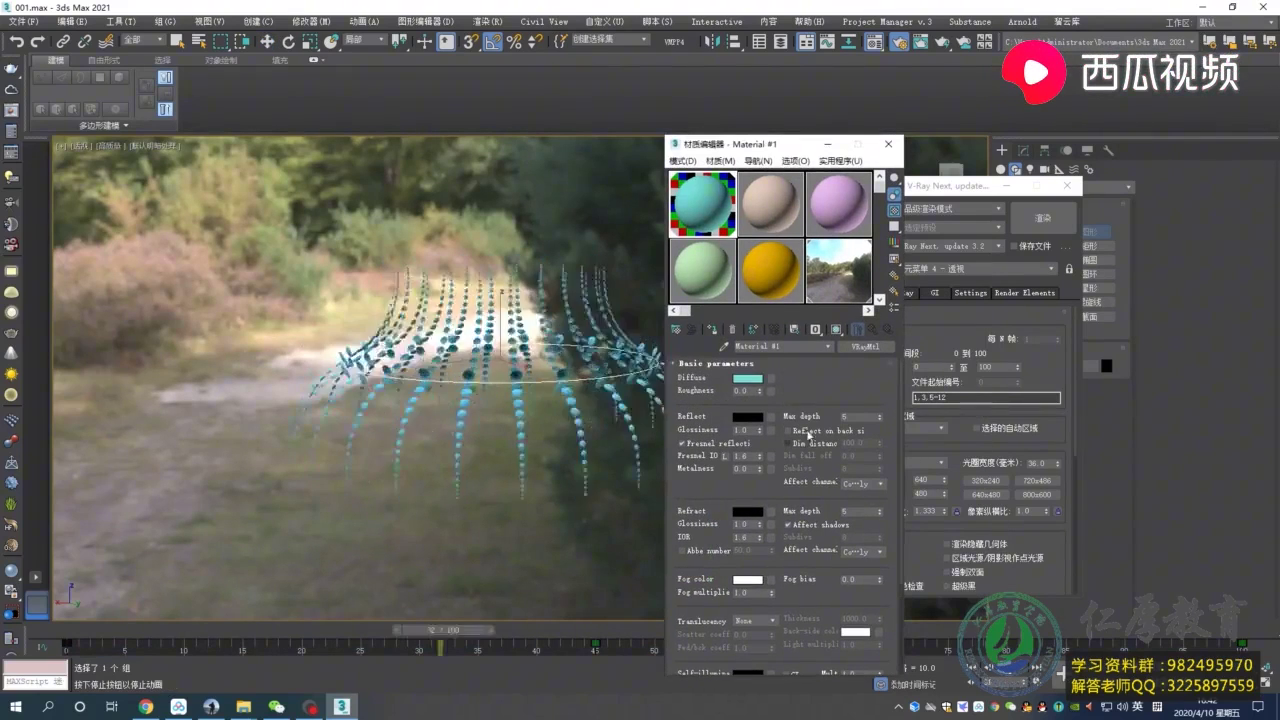
# Set Material #1's diffuse color to black, its reflection color to white and its Fresnel IOR to 50.
pyautogui.click(748, 378)
pyautogui.click(381, 186)
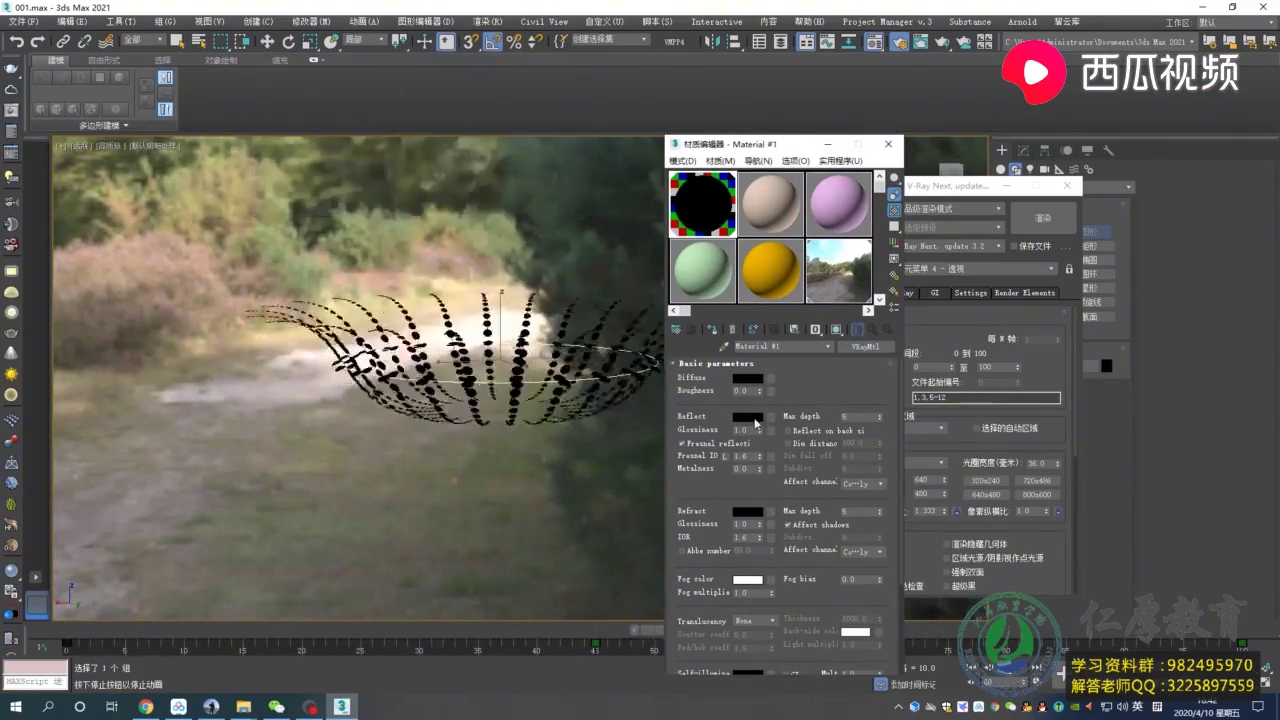
pyautogui.moveTo(393, 191); pyautogui.dragTo(393, 88)
pyautogui.click(547, 60)
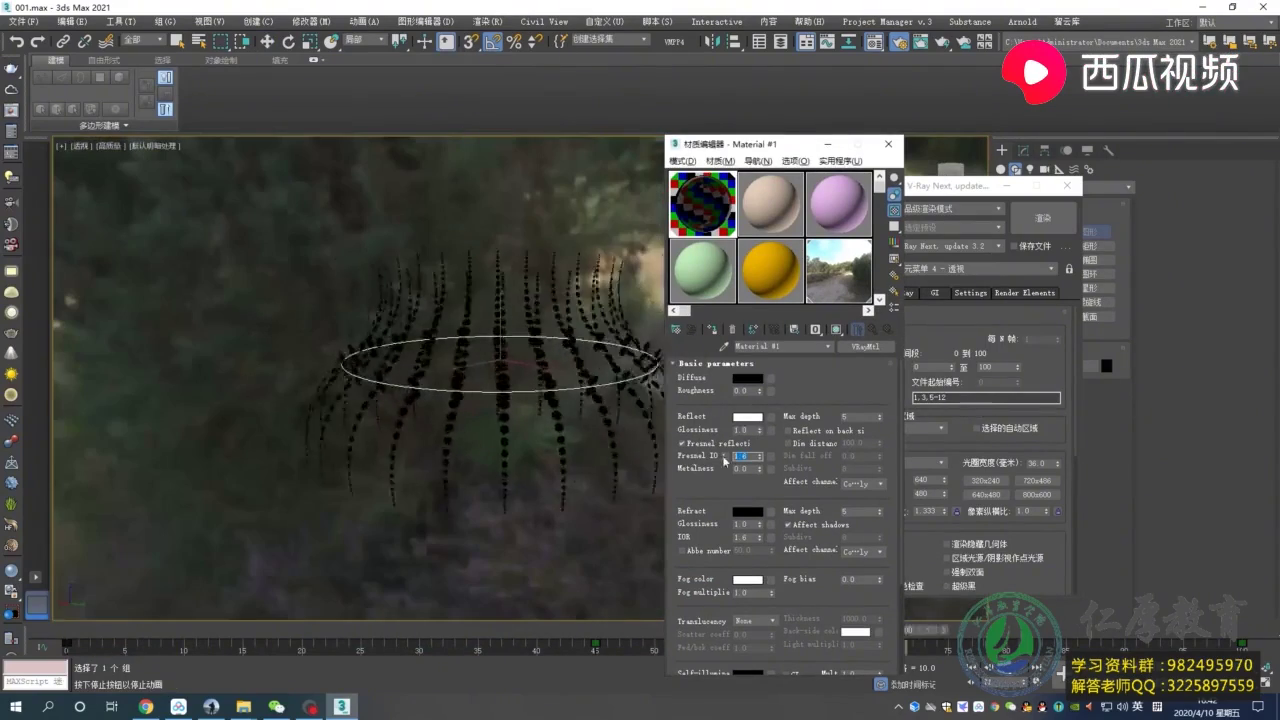
# Run a test render of the ring of strands from a close perspective view at frame 17.
pyautogui.press('w')
pyautogui.keyDown('alt'); pyautogui.moveTo(560, 417); pyautogui.dragTo(500, 390, button='middle'); pyautogui.keyUp('alt')
pyautogui.scroll(5, 500, 390)
pyautogui.keyDown('alt'); pyautogui.moveTo(560, 420); pyautogui.dragTo(510, 370, button='middle'); pyautogui.keyUp('alt')
pyautogui.hotkey('shift', 'q')
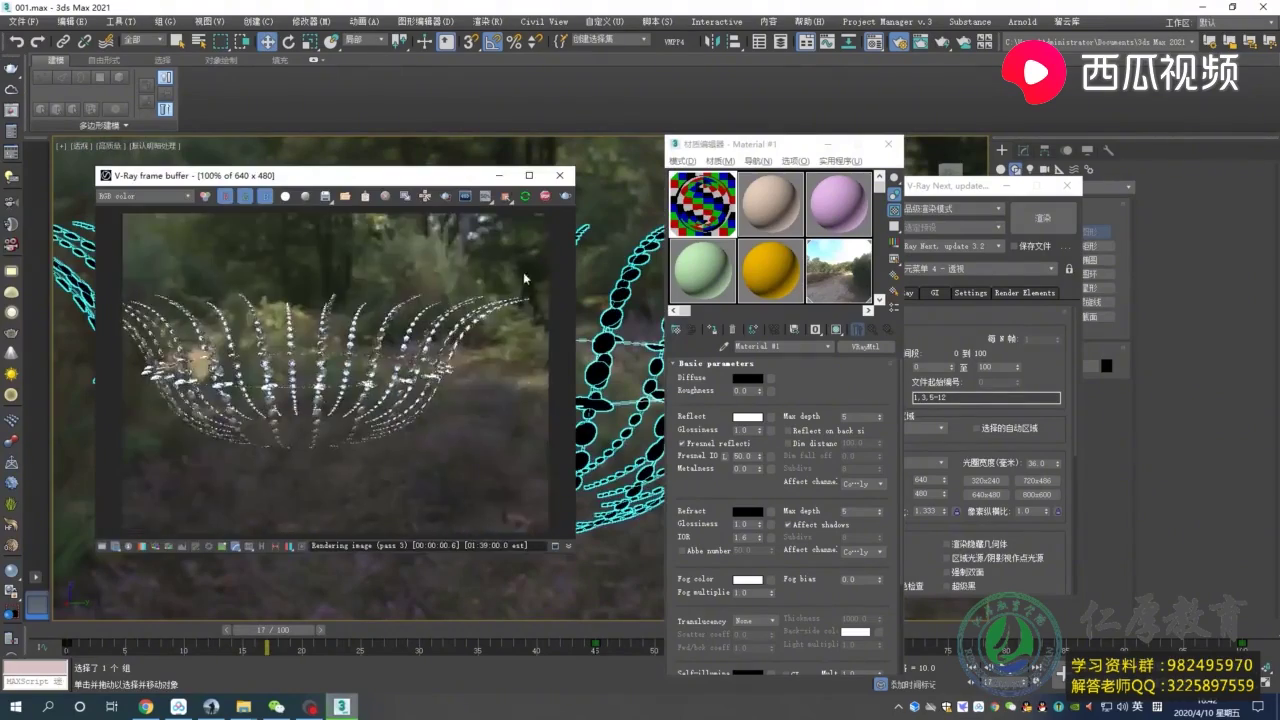
pyautogui.click(497, 177)
# Set Material #1's diffuse color to white and check the strands in the perspective view.
pyautogui.keyDown('alt'); pyautogui.moveTo(520, 480); pyautogui.dragTo(721, 310, button='middle'); pyautogui.keyUp('alt')
pyautogui.scroll(3, 531, 506)
pyautogui.scroll(-4, 548, 503)
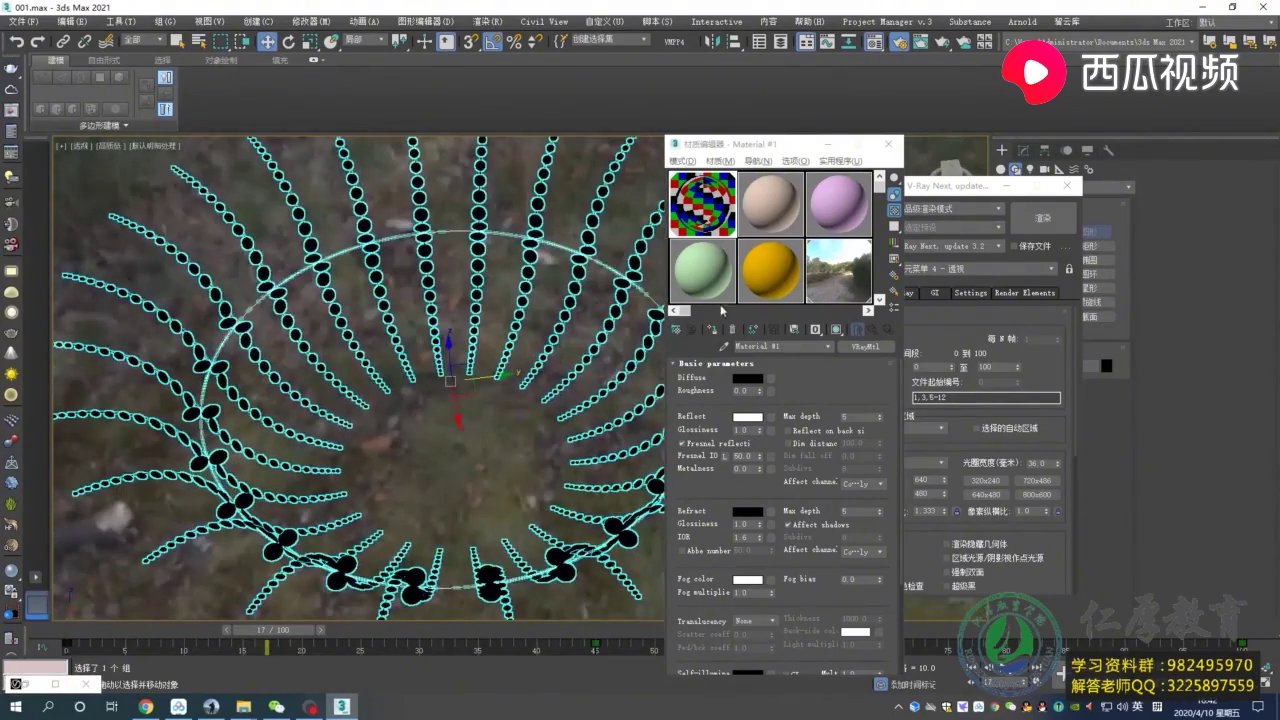
pyautogui.click(747, 378)
pyautogui.click(747, 416)
pyautogui.click(493, 204)
pyautogui.keyDown('alt'); pyautogui.moveTo(493, 208); pyautogui.dragTo(777, 304, button='middle'); pyautogui.keyUp('alt')
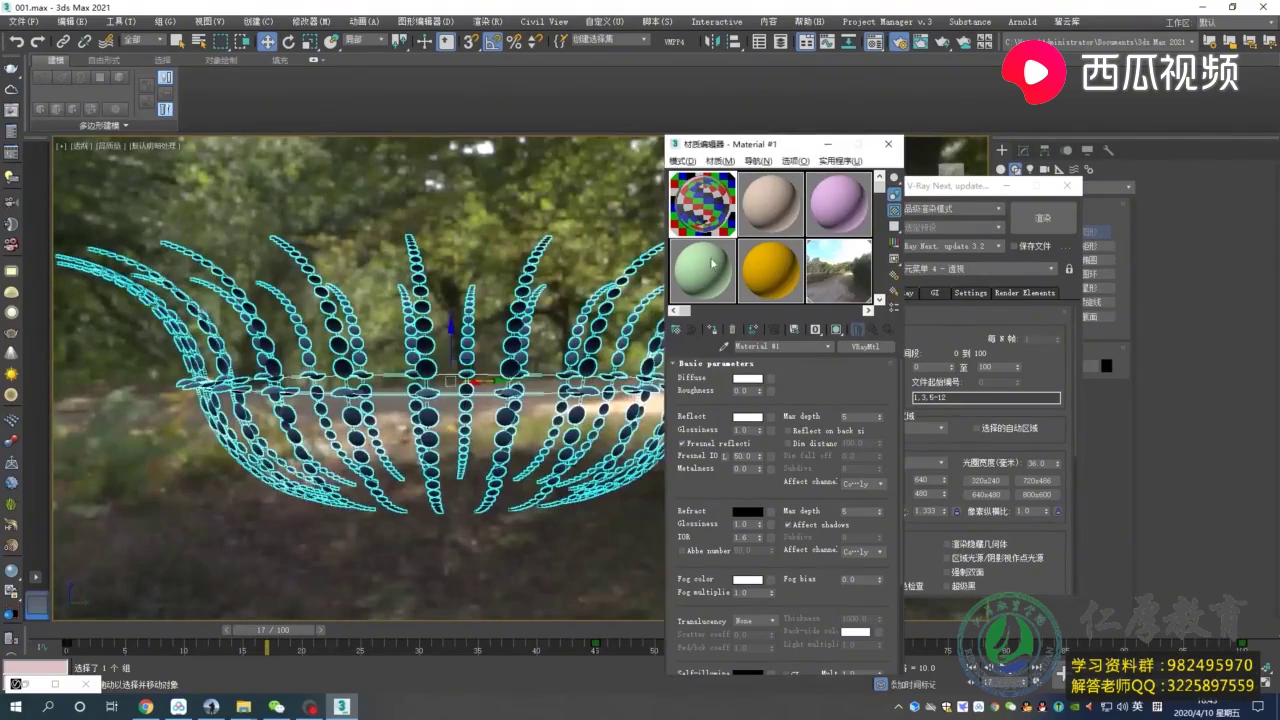
# Open the group of strands for editing in the front view and close the material editor and render setup windows.
pyautogui.press('m')
pyautogui.press('e')
pyautogui.press('f')
pyautogui.press('t')
pyautogui.press('w')
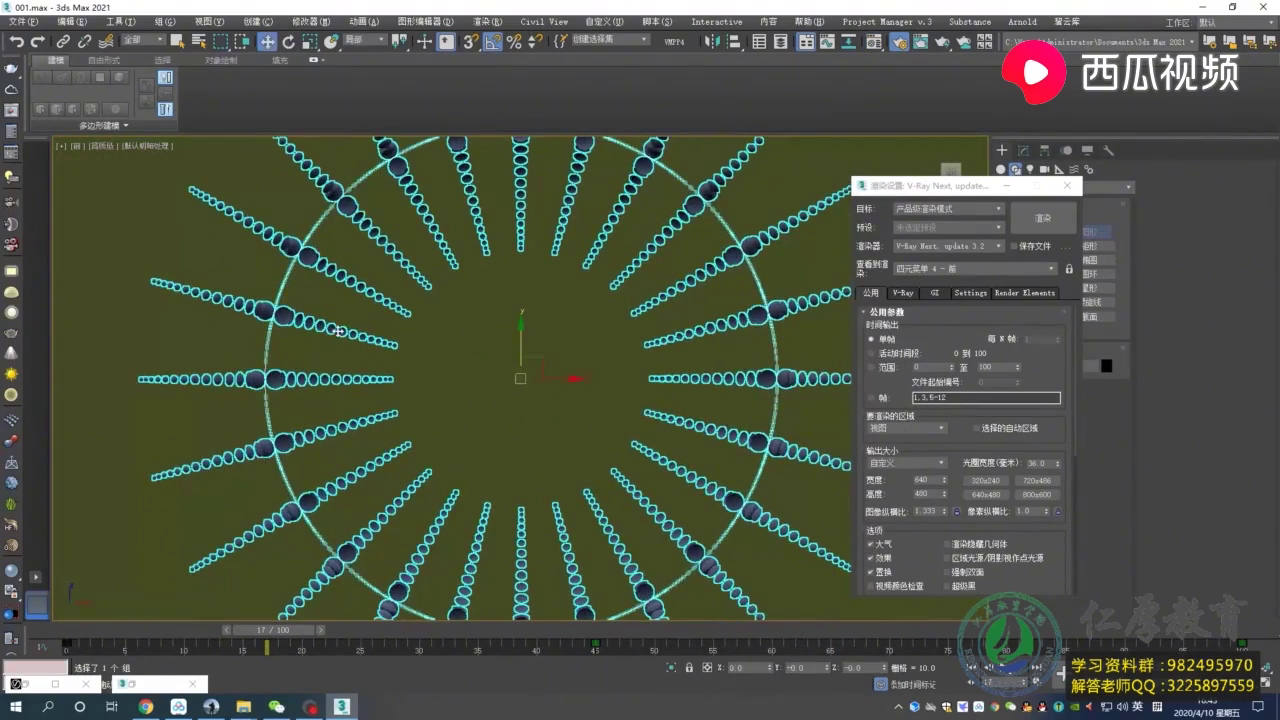
pyautogui.scroll(-3, 611, 261)
pyautogui.click(165, 21)
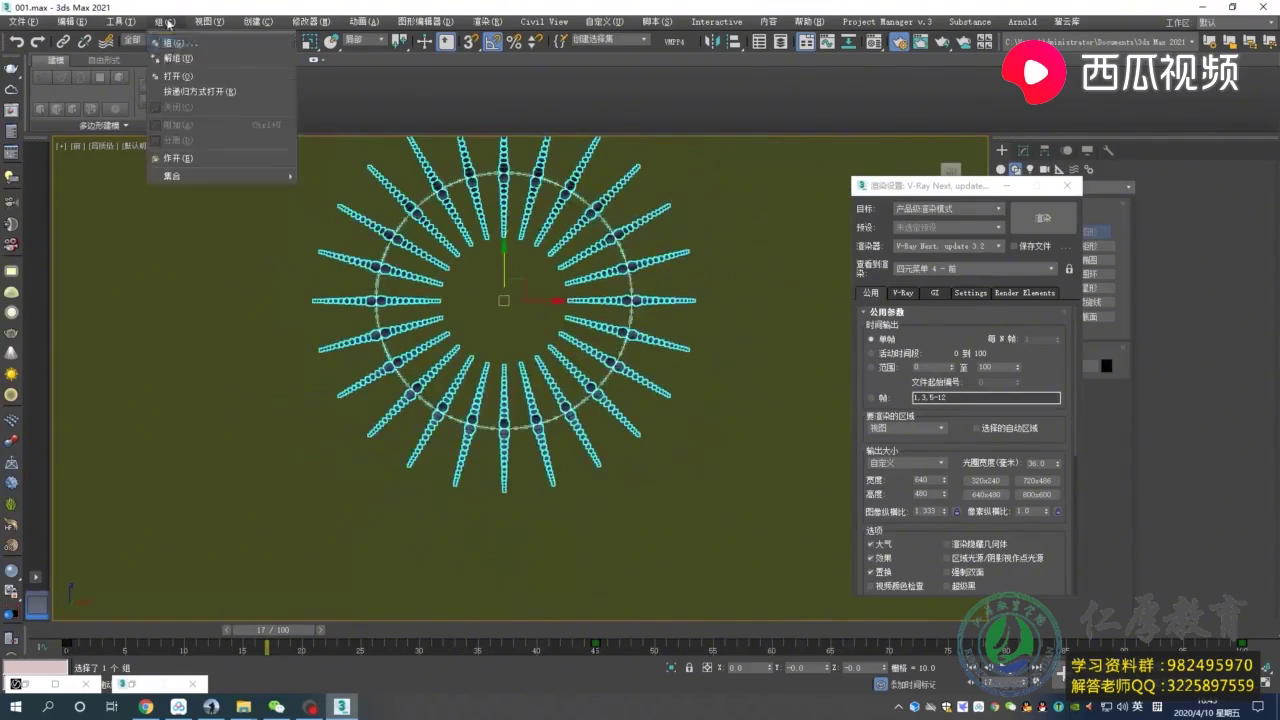
pyautogui.click(200, 60)
pyautogui.scroll(3, 508, 194)
pyautogui.click(565, 200)
pyautogui.click(1066, 186)
pyautogui.press('5')
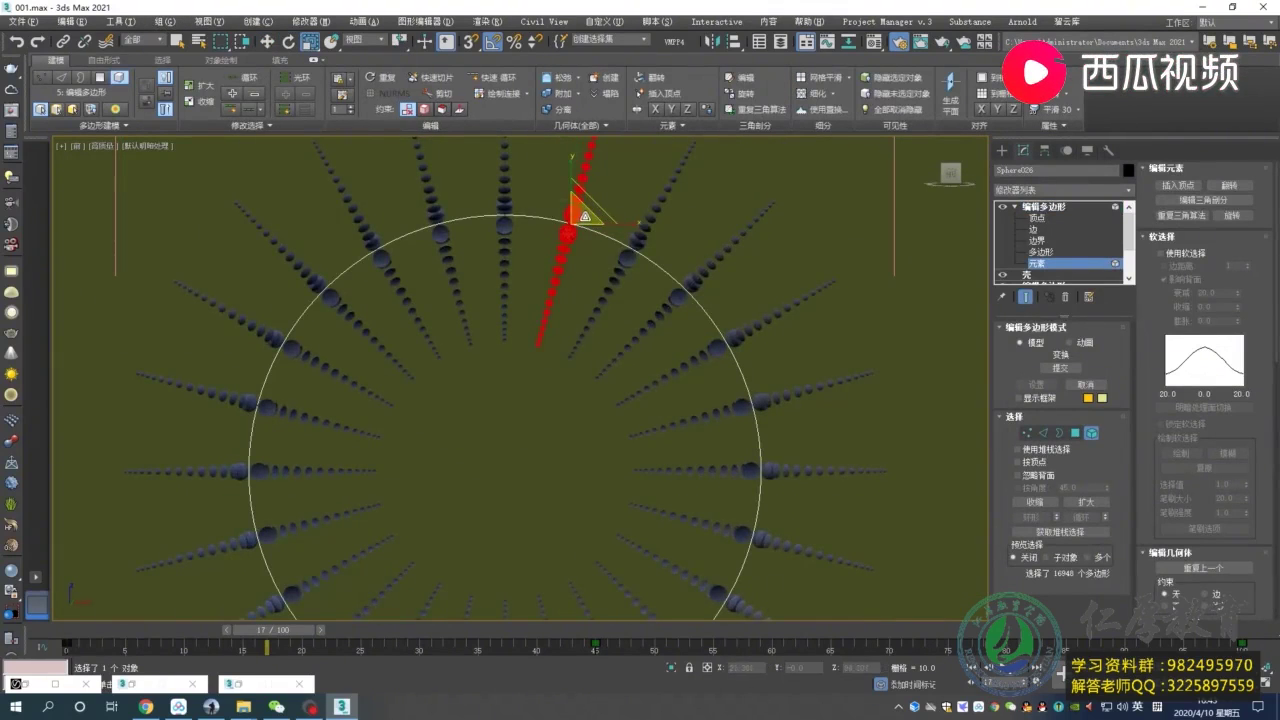
pyautogui.keyDown('alt'); pyautogui.moveTo(646, 166); pyautogui.dragTo(993, 175, button='middle'); pyautogui.keyUp('alt')
pyautogui.click(1002, 150)
# Set the circle's radial rendering thickness to 0.92 and play the animation in the perspective view.
pyautogui.click(590, 292)
pyautogui.click(1024, 152)
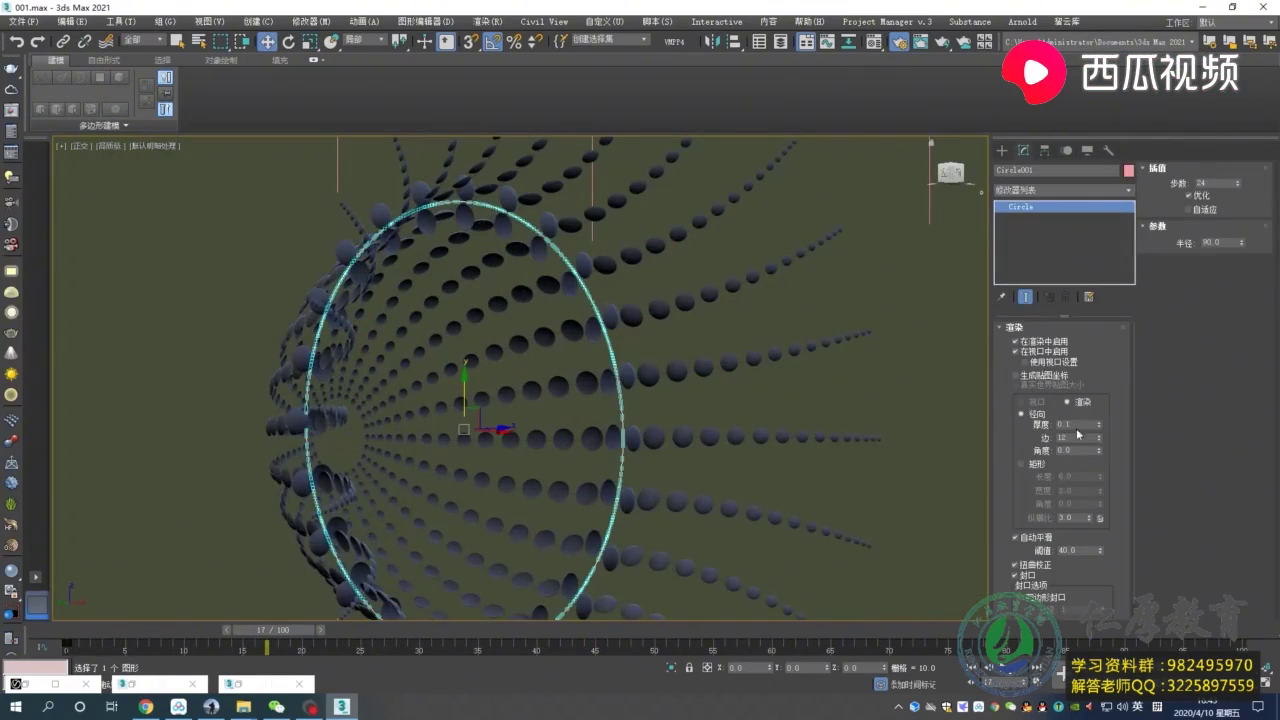
pyautogui.press('c')
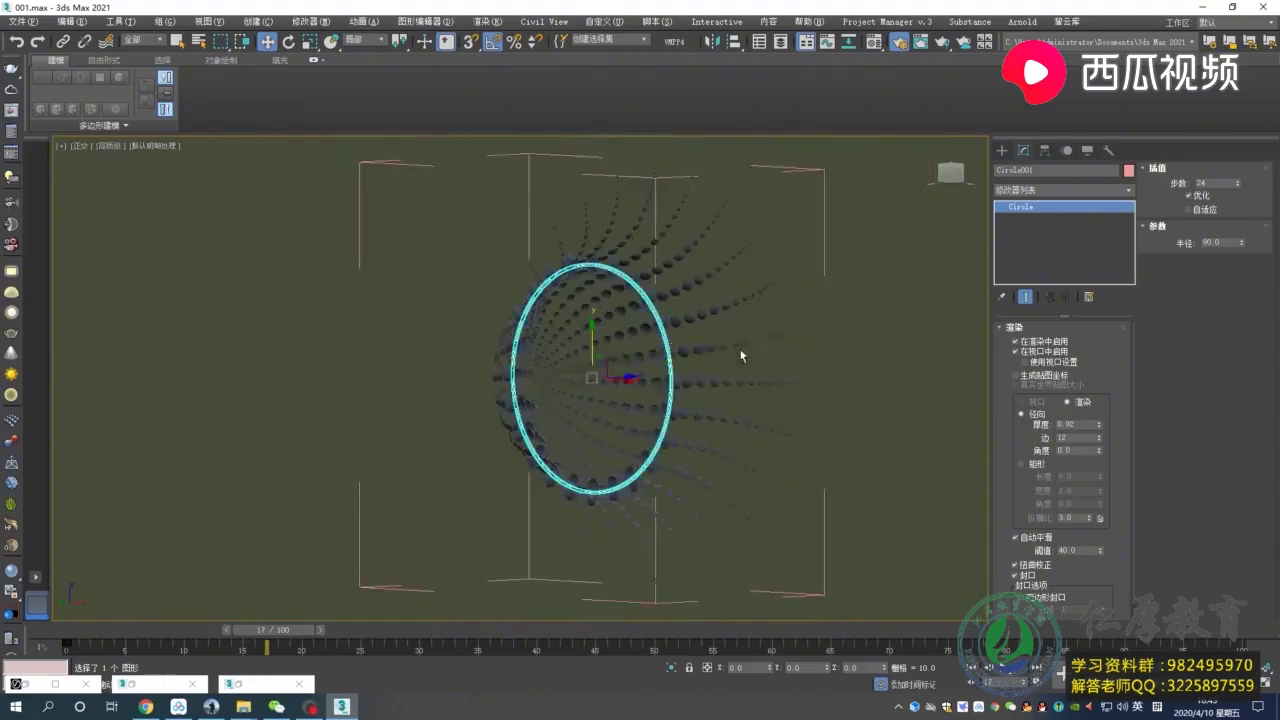
pyautogui.press('/')
pyautogui.press('/')
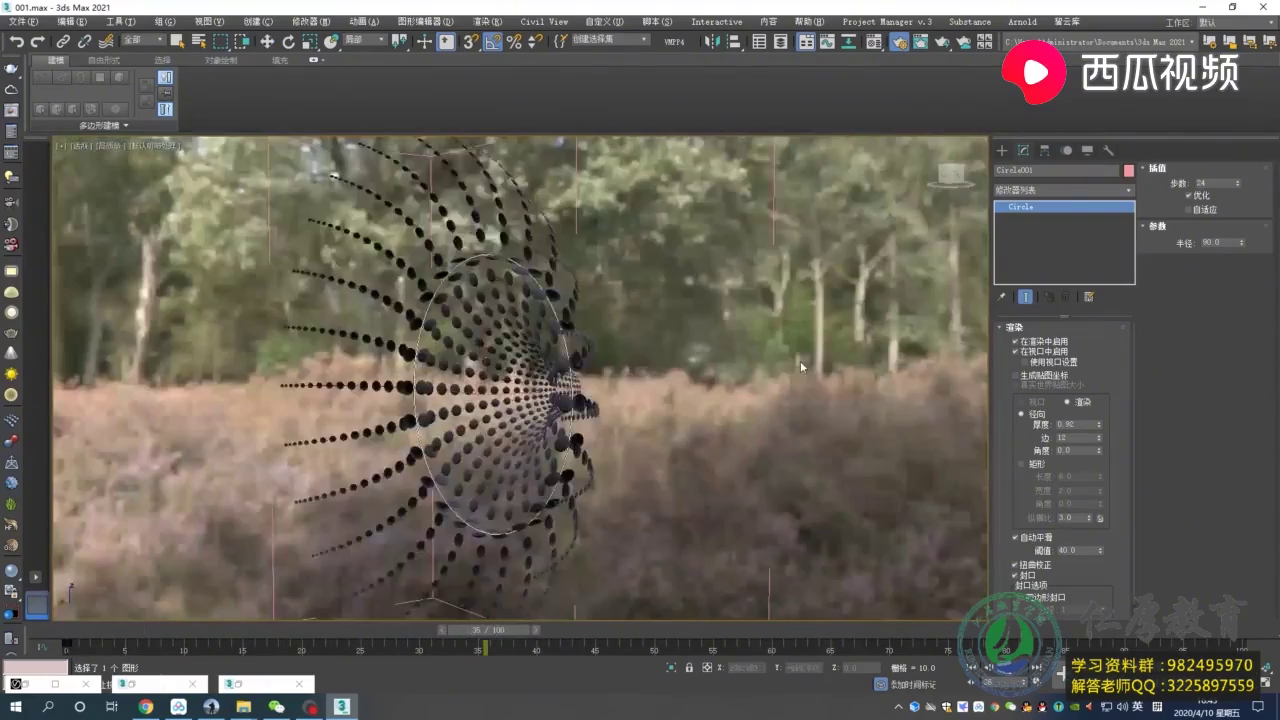
# Try a different reflection color for Material #1 while the animation plays.
pyautogui.click(873, 41)
pyautogui.moveTo(800, 144); pyautogui.dragTo(968, 139)
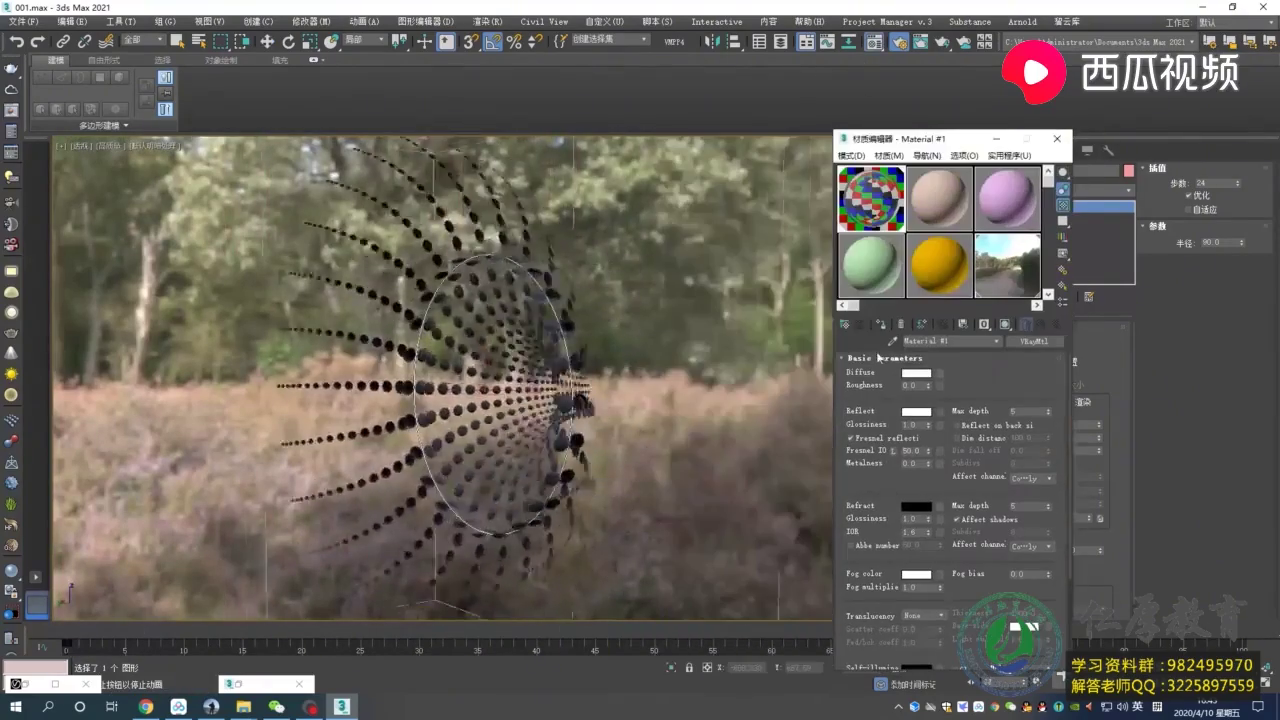
pyautogui.click(916, 410)
pyautogui.moveTo(540, 150); pyautogui.dragTo(430, 150)
pyautogui.click(528, 205)
pyautogui.press('m')
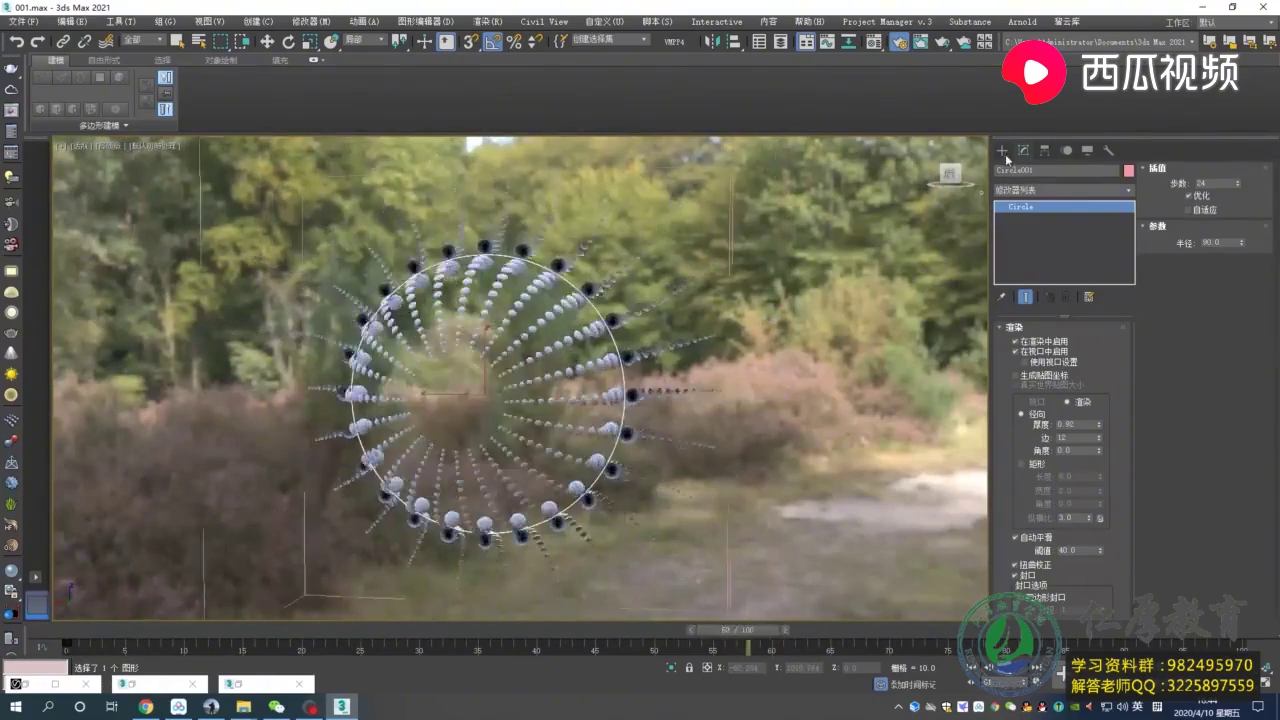
# Close the opened group so the strands and circle act as one object again.
pyautogui.click(1002, 150)
pyautogui.click(165, 21)
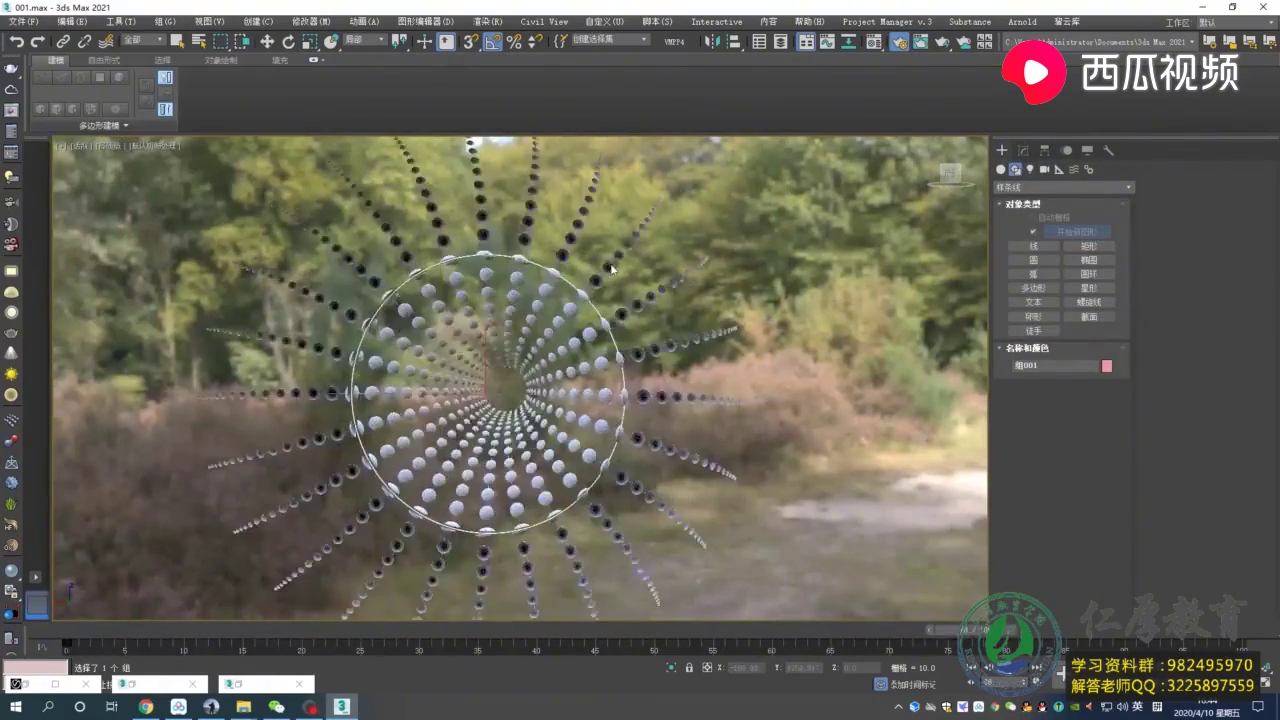